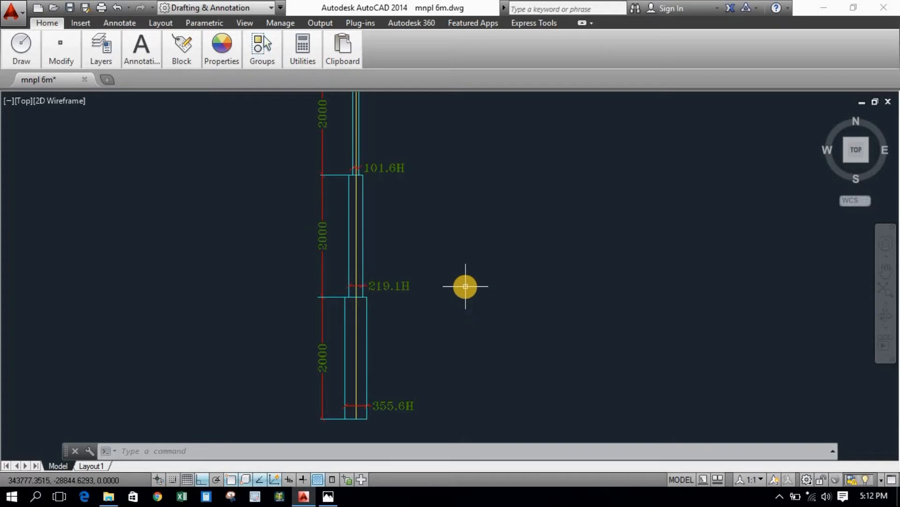
Step: Examine the section lengths and diameters along the full height of the three-part monopole drawing
middle_click_drag(432, 173, 427, 320)
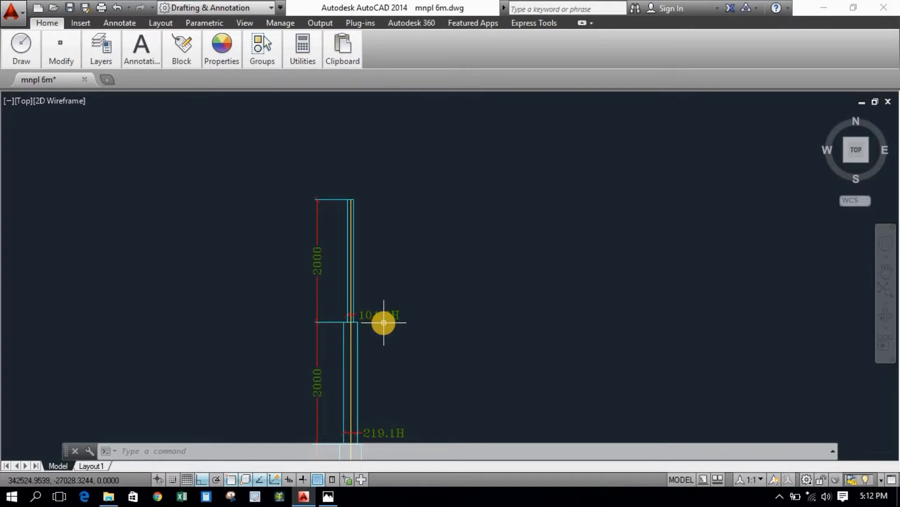
scroll(383, 322, "up", 1)
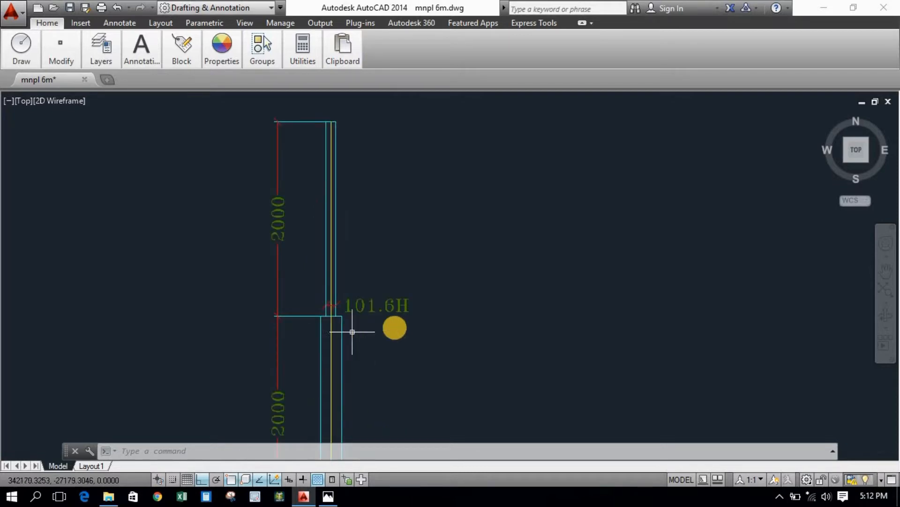
scroll(464, 255, "down", 1)
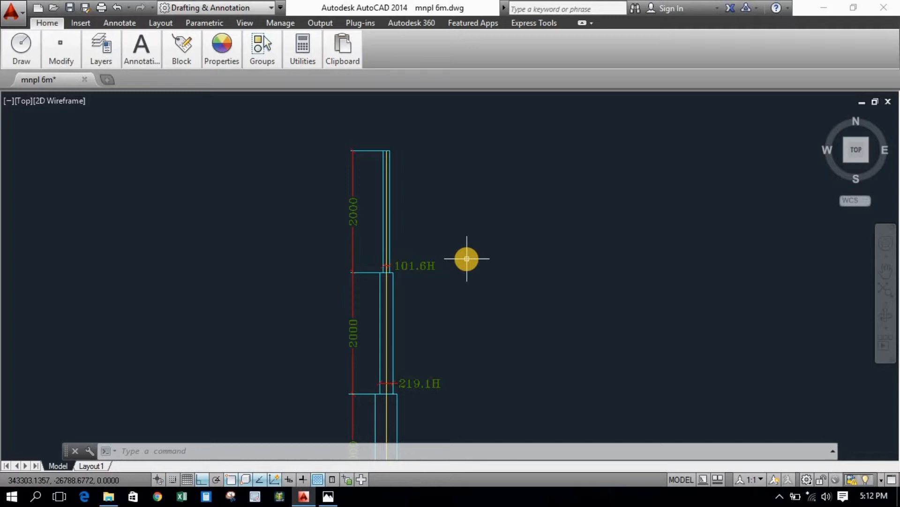
scroll(324, 286, "down", 2)
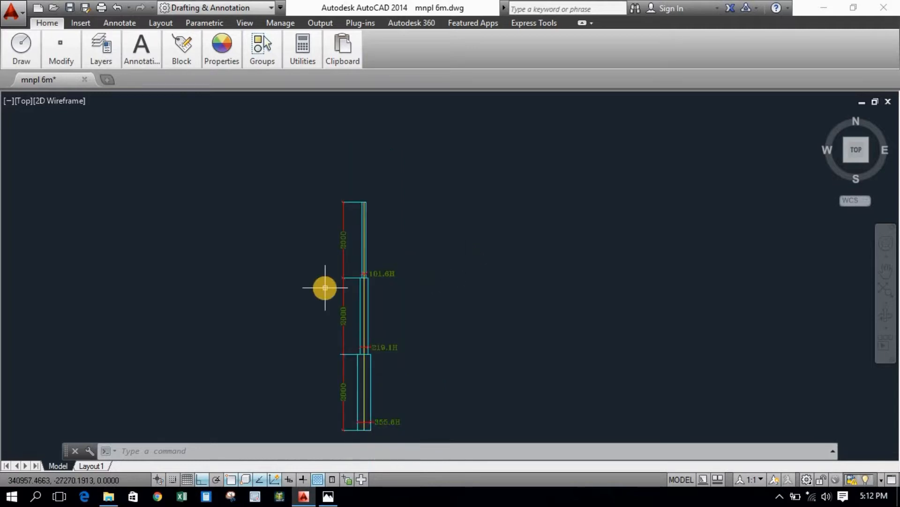
mouse_move(316, 332)
middle_mouse_down()
mouse_move(331, 294)
mouse_move(356, 274)
middle_mouse_up()
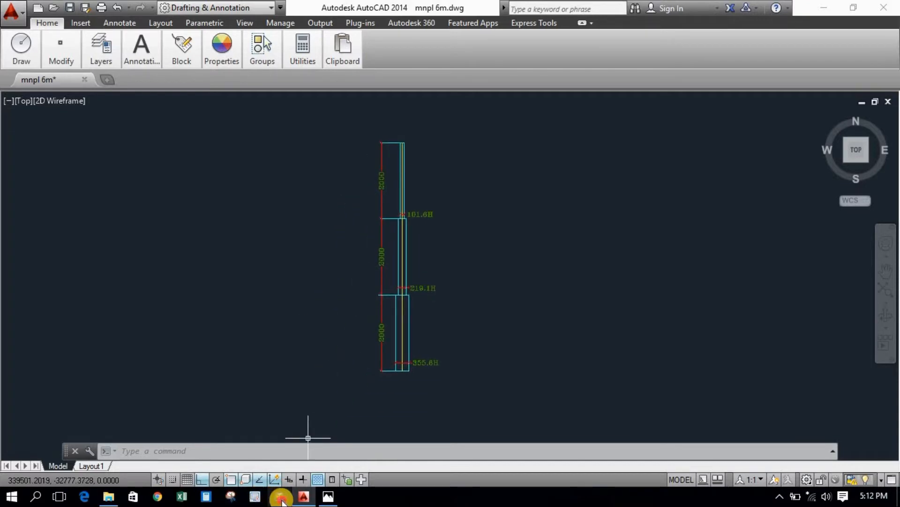
Step: Switch to STAAD.Pro and start a new Space project with the file name 6M MNPL
left_click(281, 498)
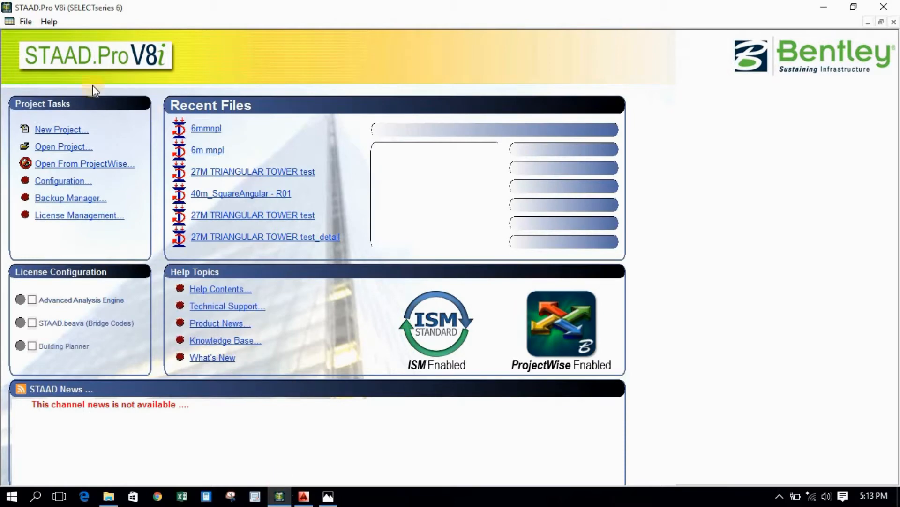
left_click(54, 130)
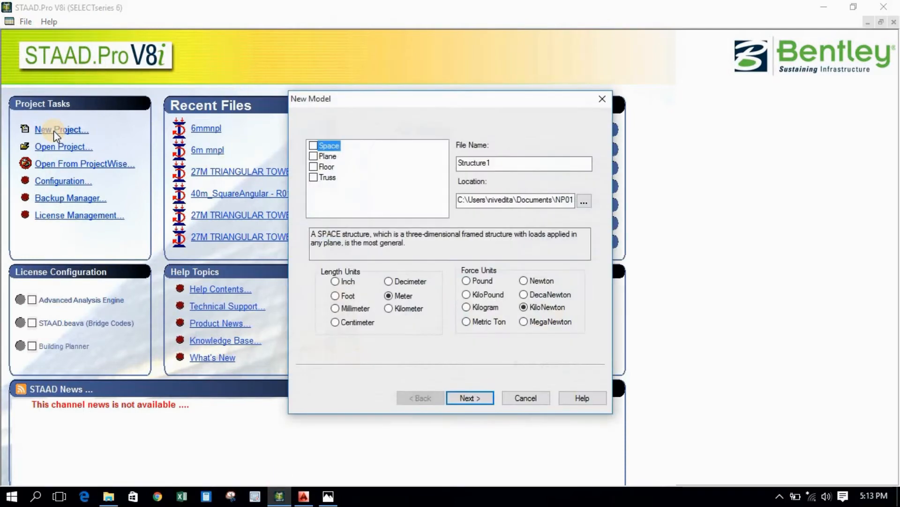
left_click(312, 145)
left_click(495, 165)
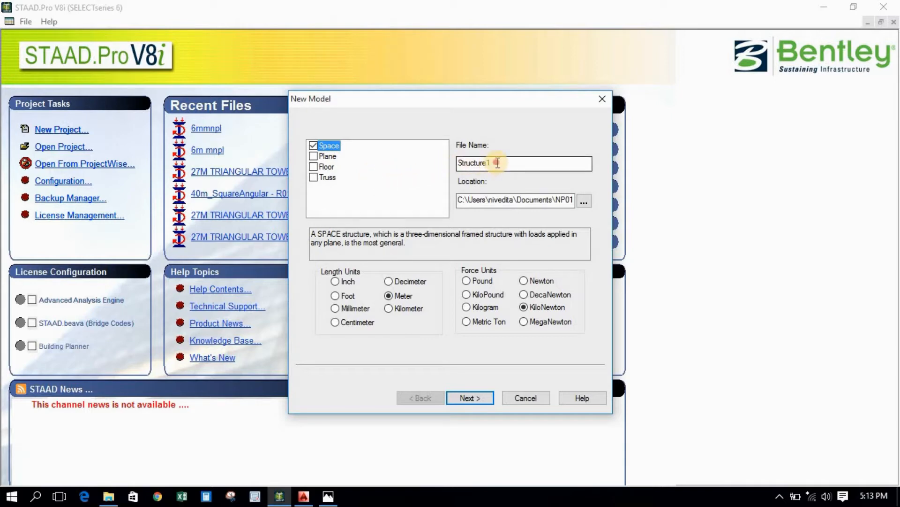
left_click_drag(498, 163, 422, 162)
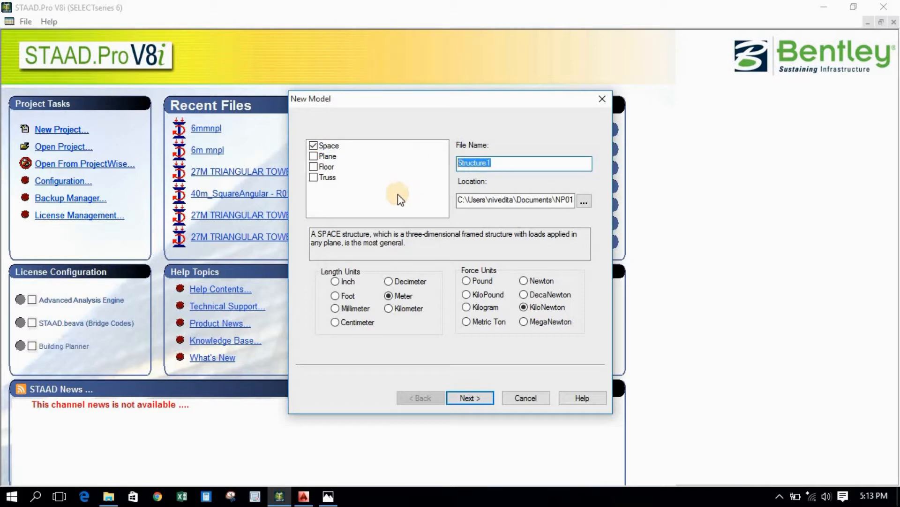
type("6M MNPL")
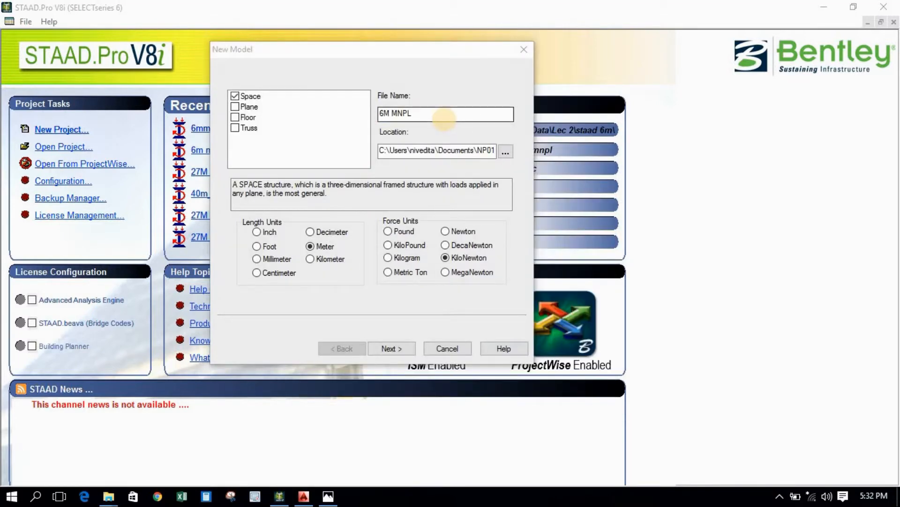
Step: Check the new model's save location and proceed with Meter as length unit and KiloNewton as force unit
left_click(384, 150)
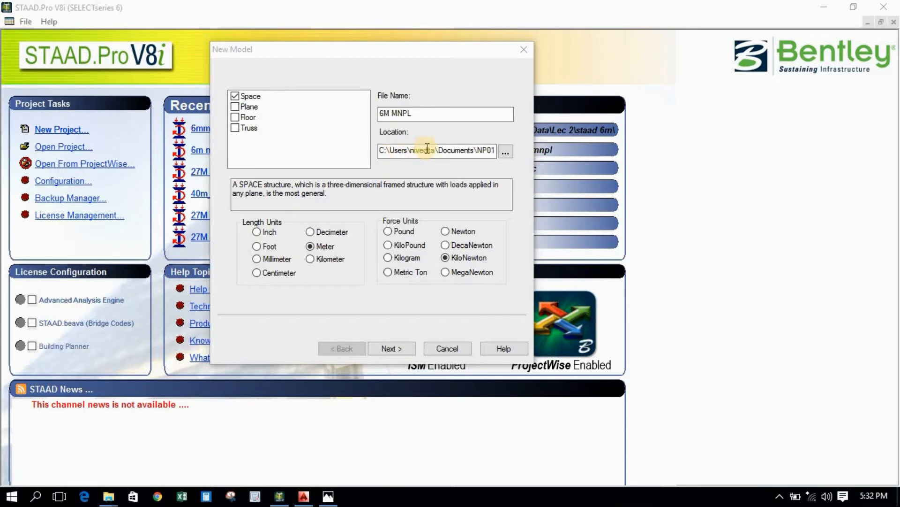
left_click_drag(428, 149, 506, 151)
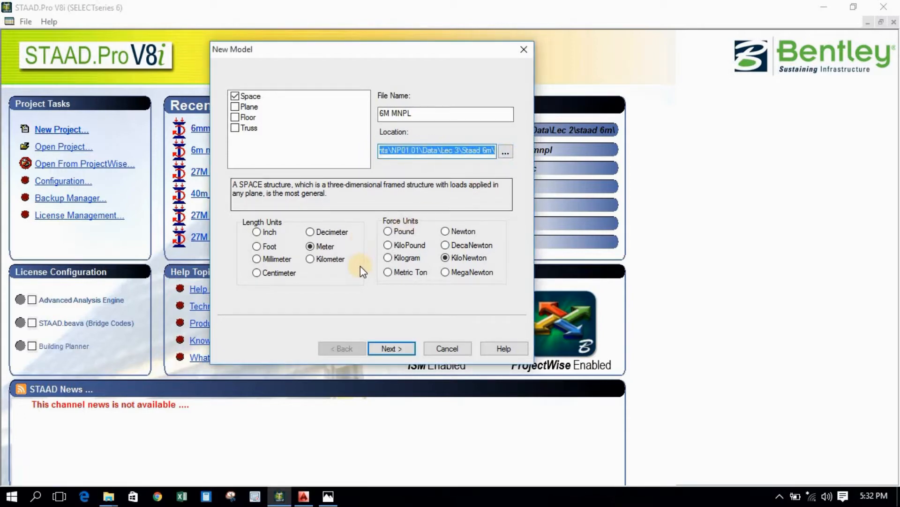
left_click(323, 246)
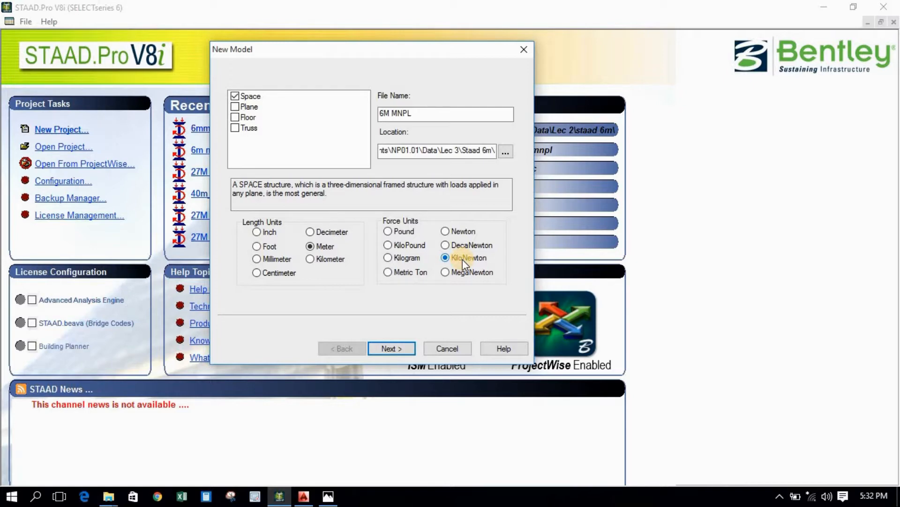
left_click(391, 347)
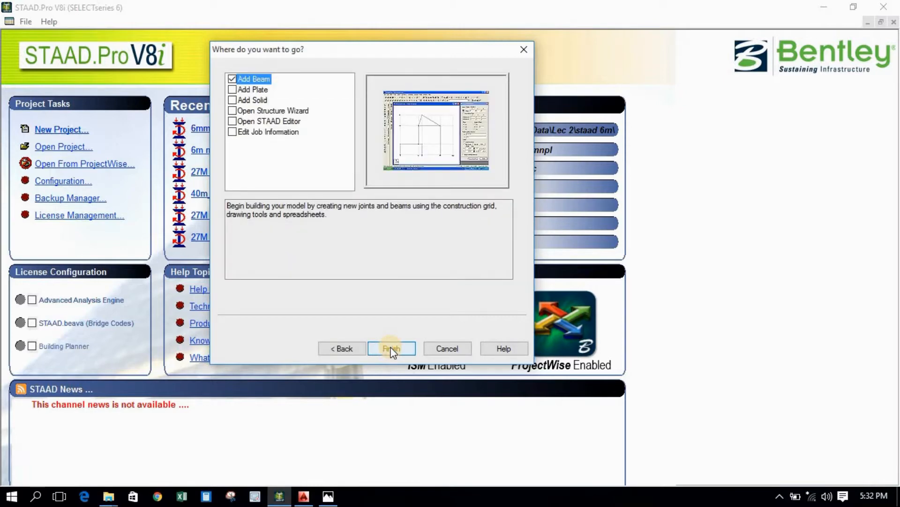
Step: Choose Edit Job Information as the starting task and finish creating the model
left_click(233, 122)
left_click(232, 133)
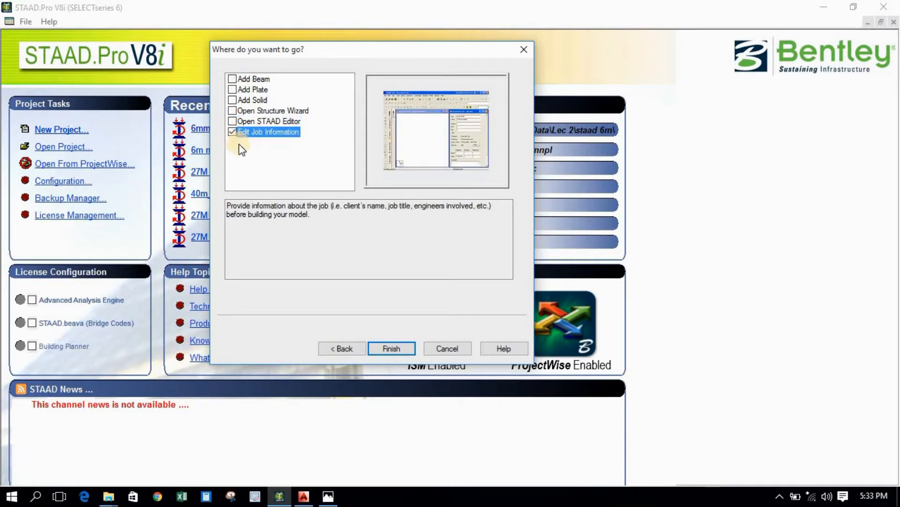
left_click(390, 350)
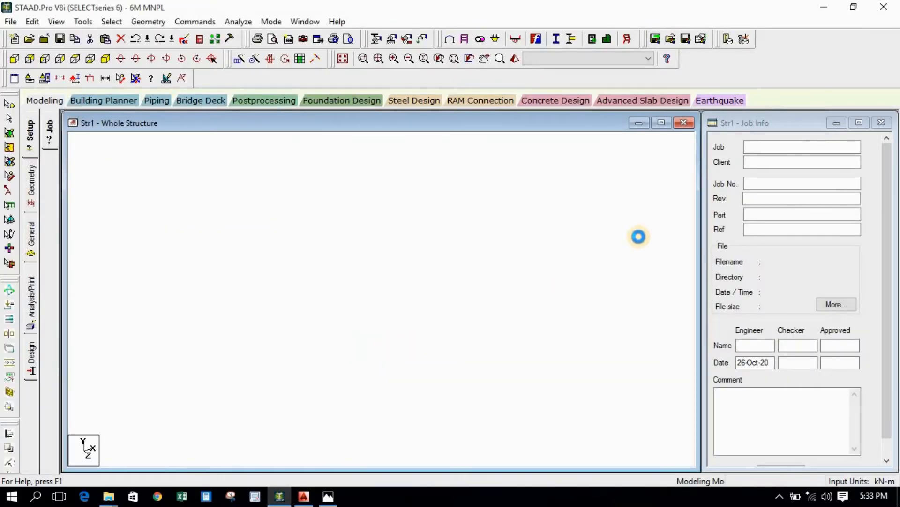
Step: Enter 6M_MNPL as the job and XYZ as the client in the enlarged Job Info window
left_click_drag(757, 122, 260, 120)
left_click(344, 125)
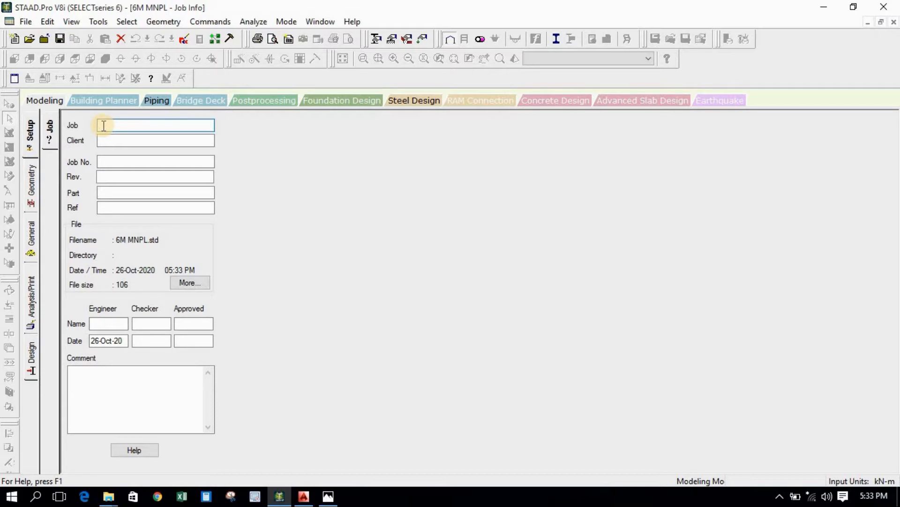
type("6M_")
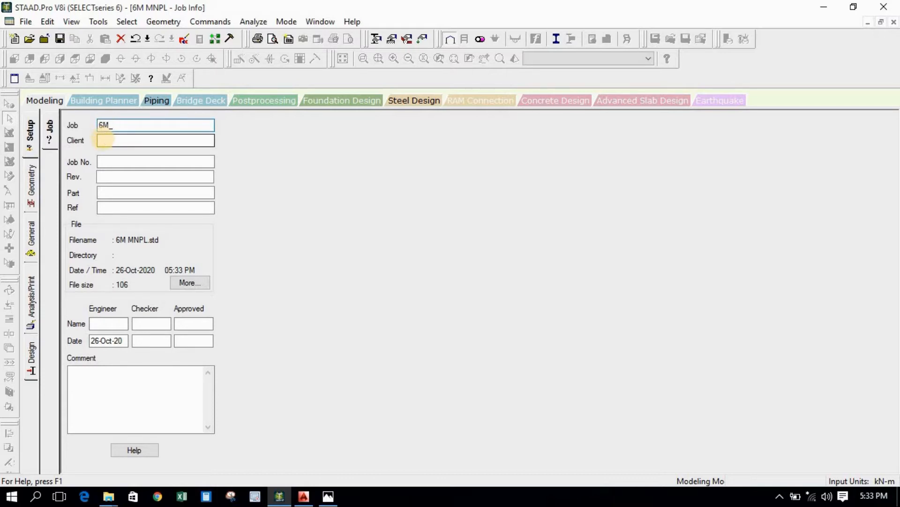
type("MNPL")
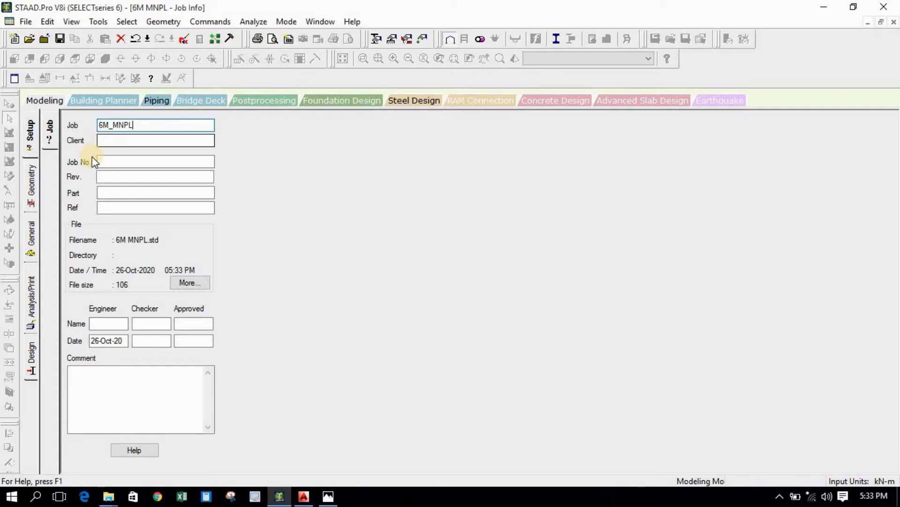
left_click(105, 141)
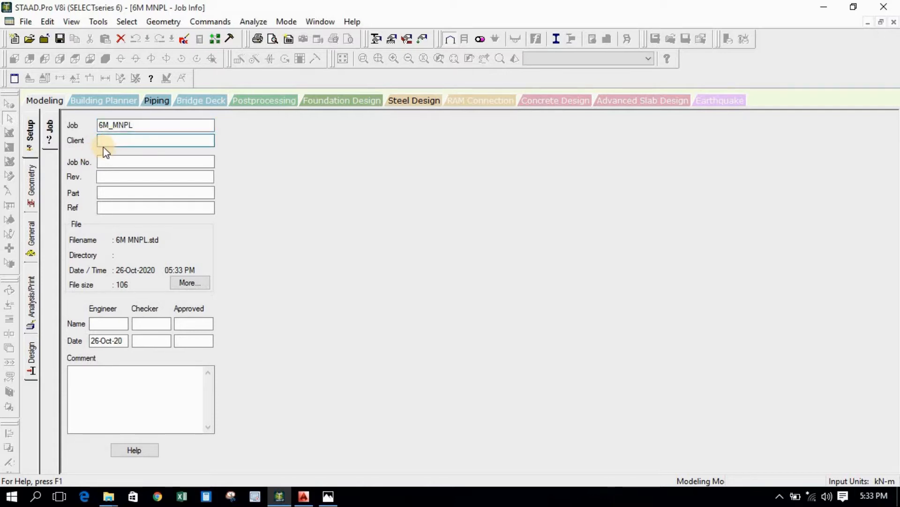
type("XYZ")
Step: Fill in the job number, then set the revision to 0, the part to 1 and the reference to a dash
left_click(101, 162)
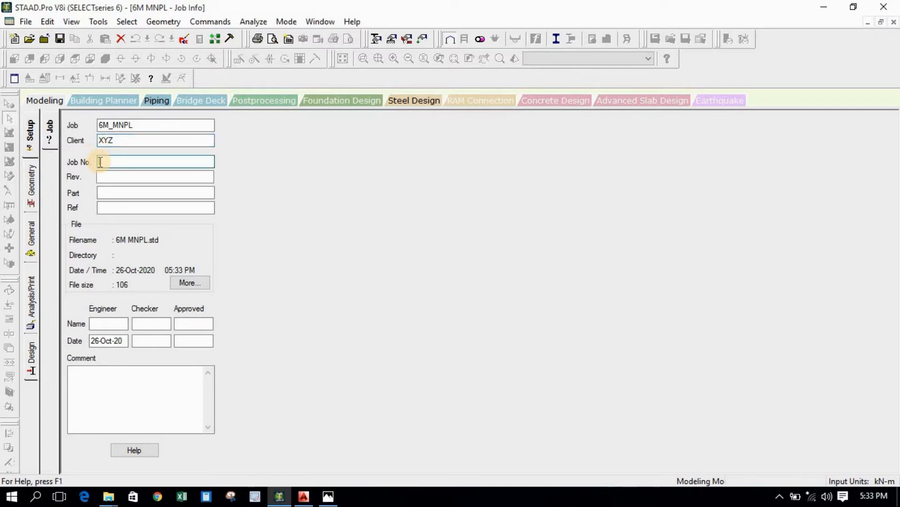
type("12345")
left_click(99, 177)
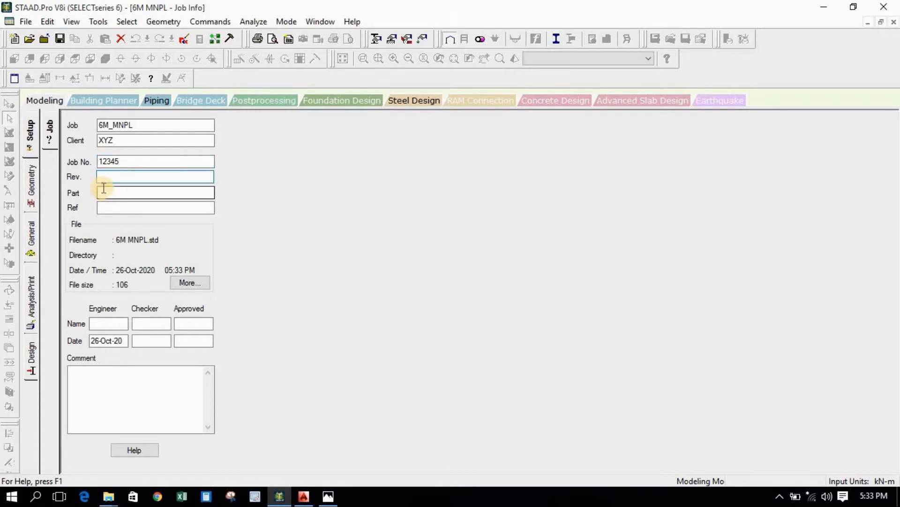
type("0")
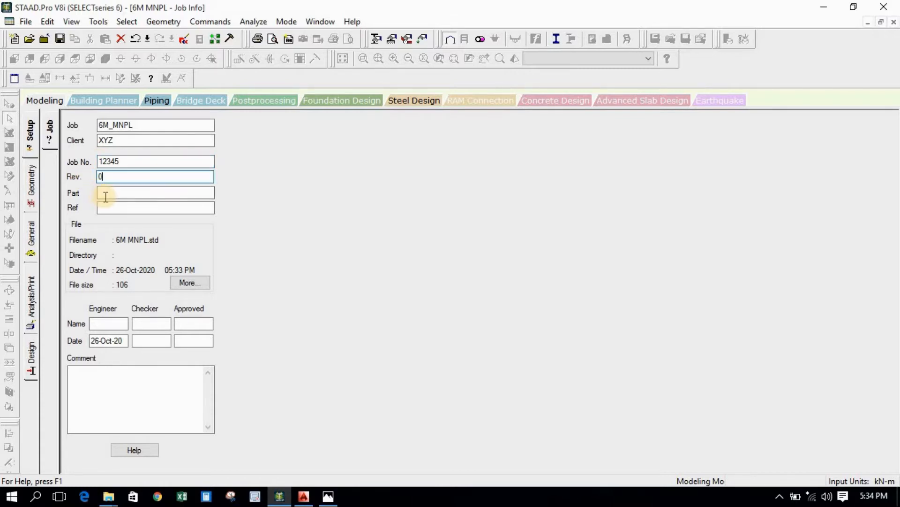
left_click(105, 194)
type("1")
left_click(101, 208)
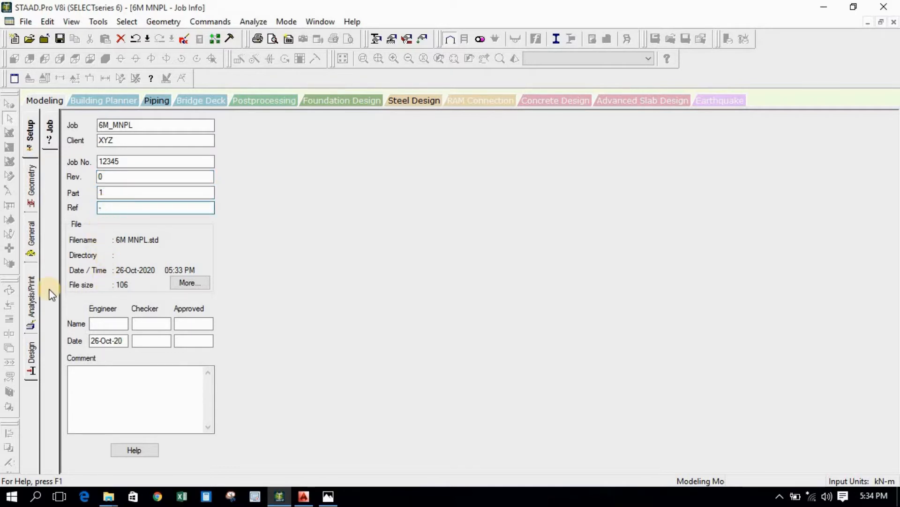
Step: Enter the engineer's name in the job information
left_click(103, 320)
type("NIVED")
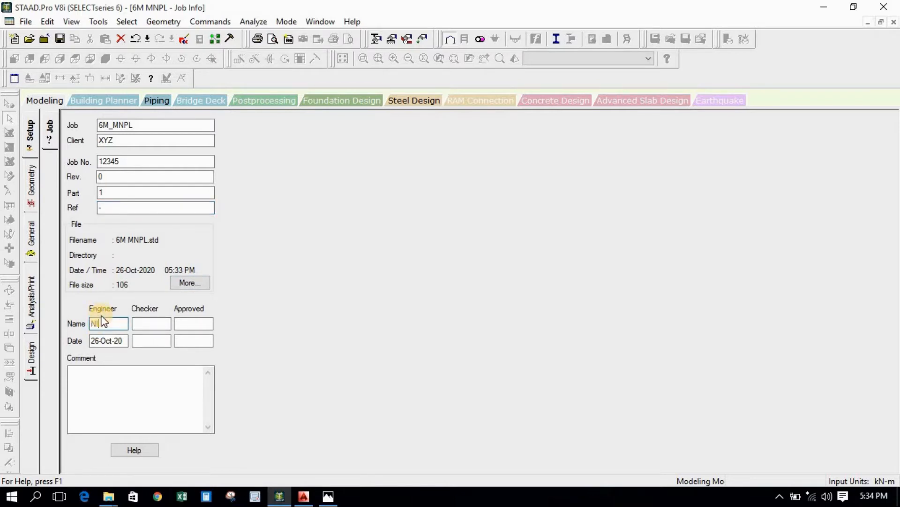
type("ITA")
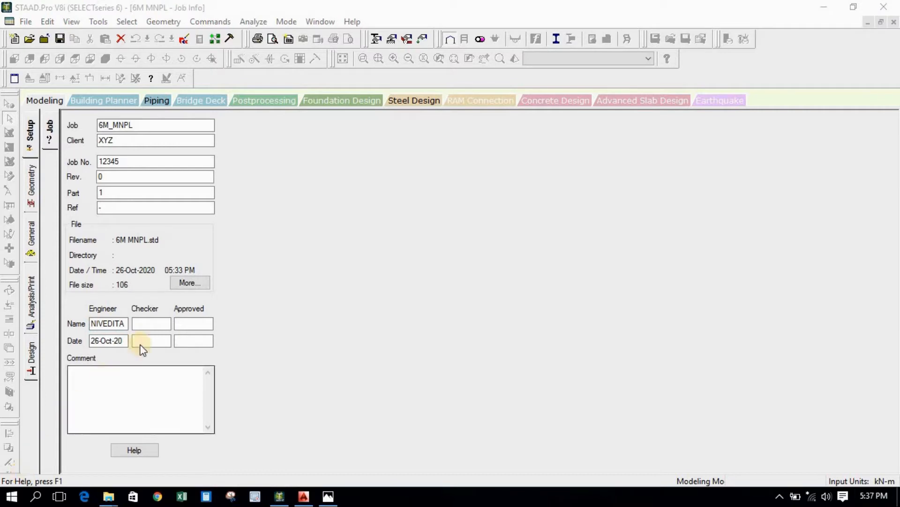
left_click(142, 324)
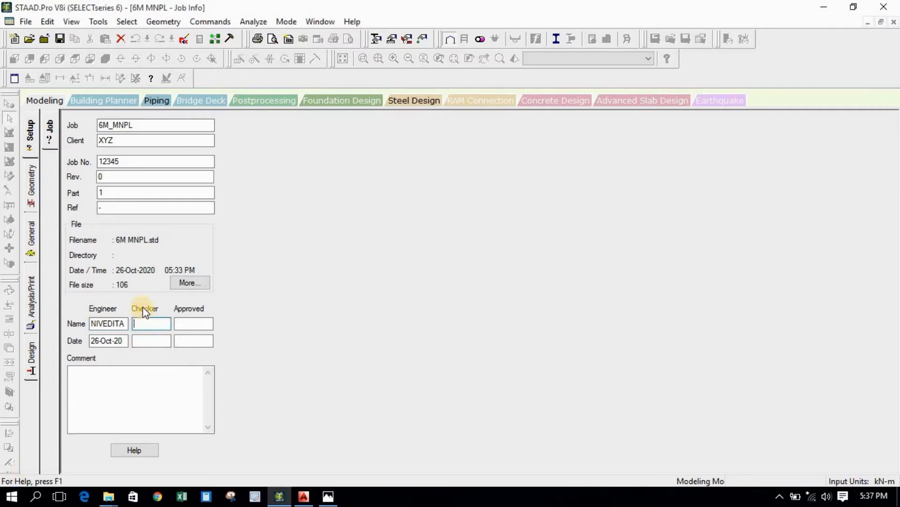
left_click(157, 325)
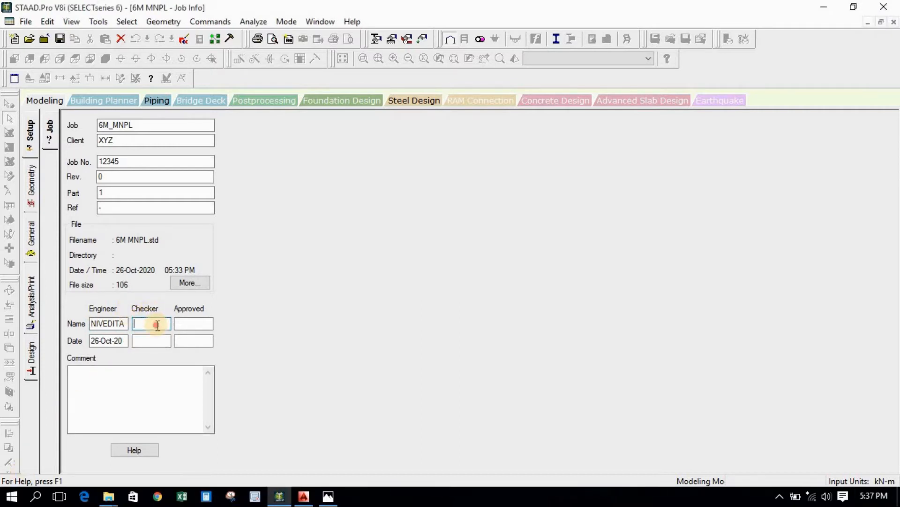
left_click(193, 323)
left_click(134, 341)
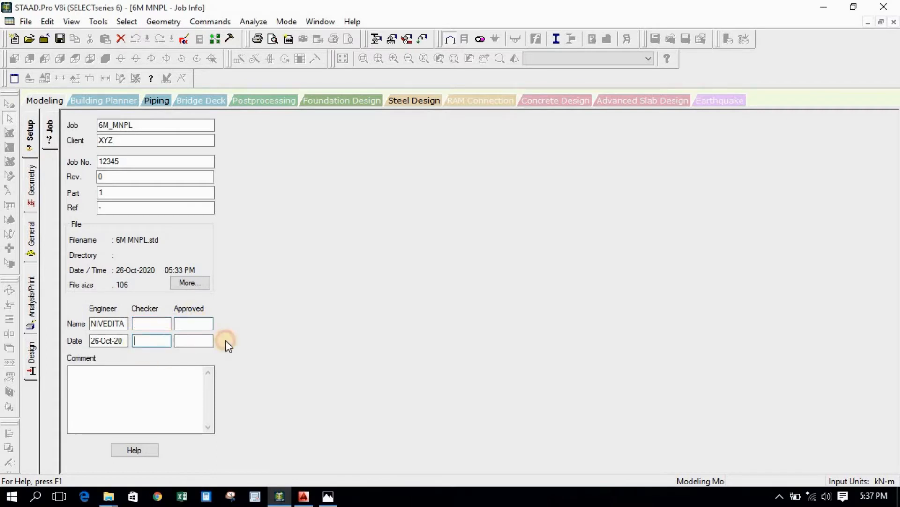
left_click(80, 375)
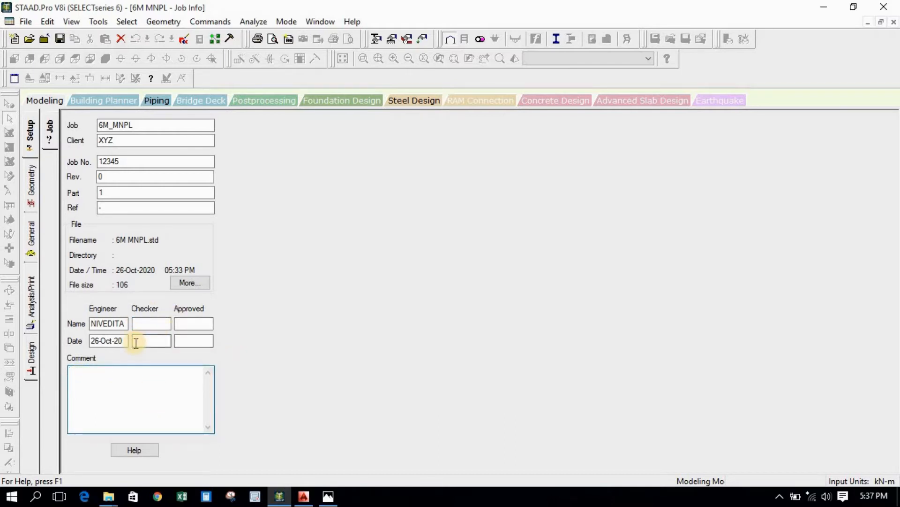
Step: Restore the Job Info window so it sits beside the Whole Structure view
left_click(881, 22)
left_click_drag(254, 118, 773, 120)
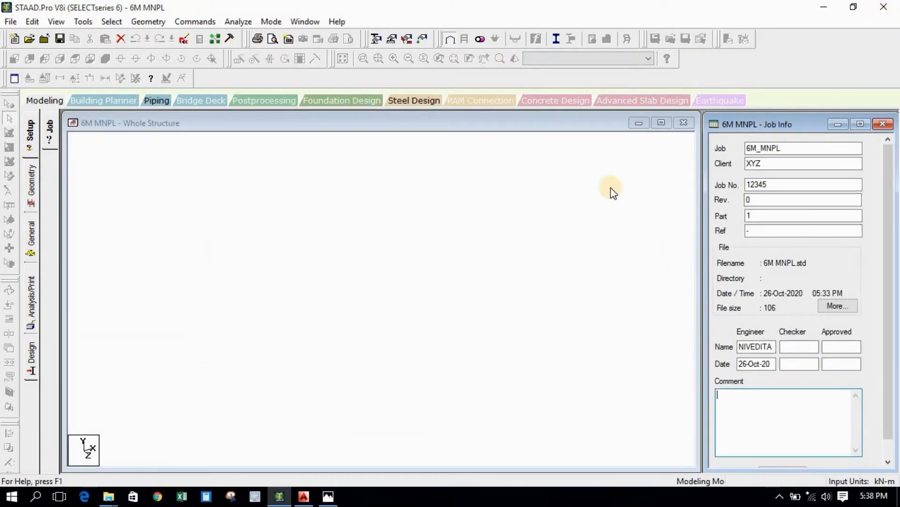
Step: Switch to AutoCAD and examine the monopole drawing's segment heights and diameters
left_click(303, 496)
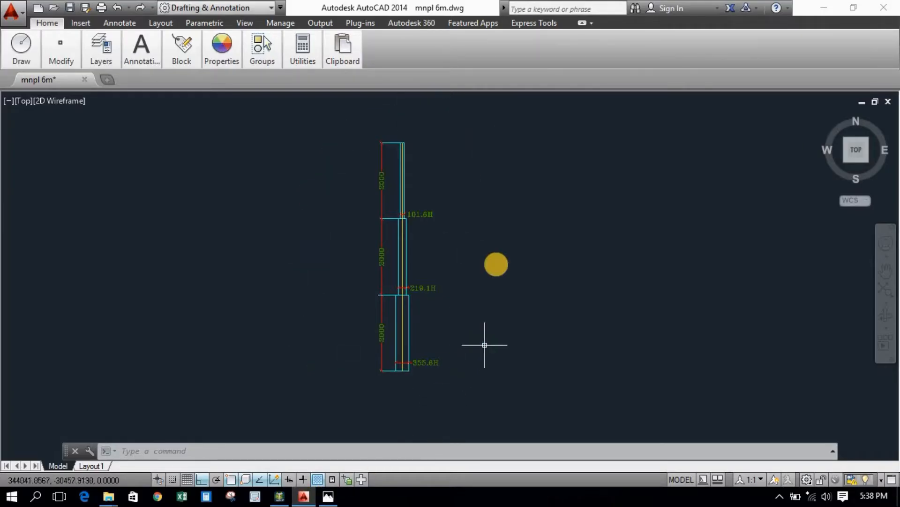
left_click(280, 497)
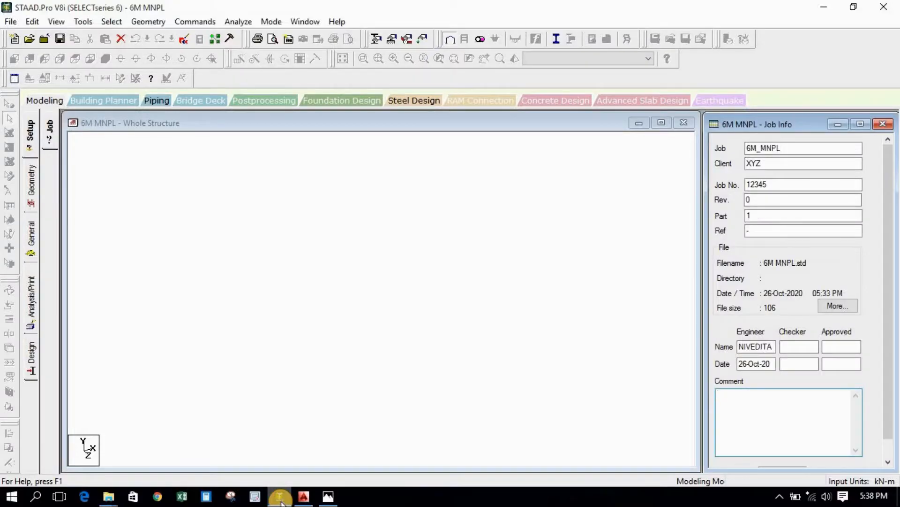
left_click(303, 496)
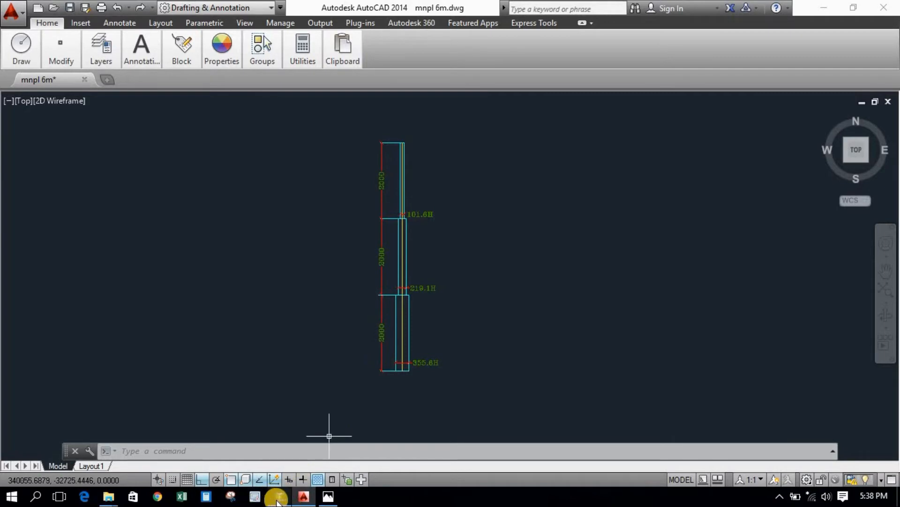
mouse_move(279, 501)
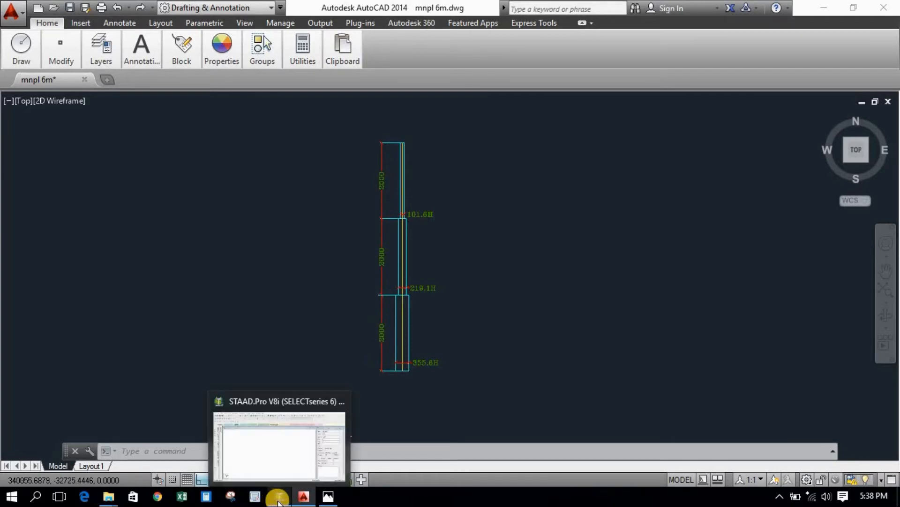
Step: Return to STAAD.Pro and allow Auto Save to save the model file
left_click(280, 467)
left_click(280, 468)
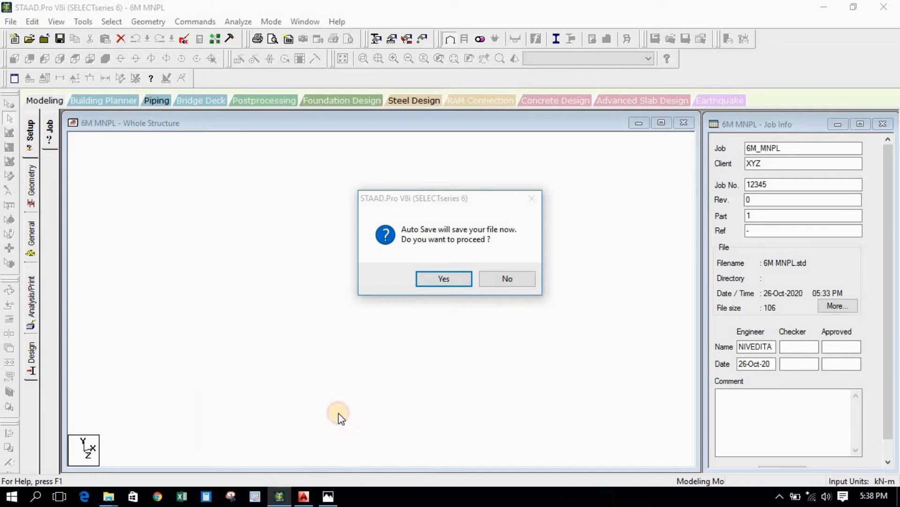
left_click(452, 278)
left_click(365, 267)
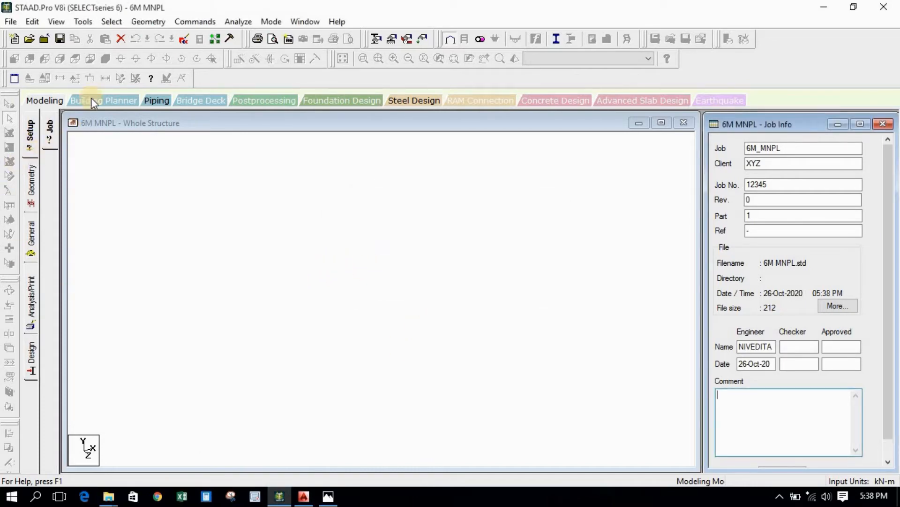
Step: Start beam geometry on the default linear grid, place a node at the origin and move the Snap Node/Beam dialog clear of the tables
left_click(31, 188)
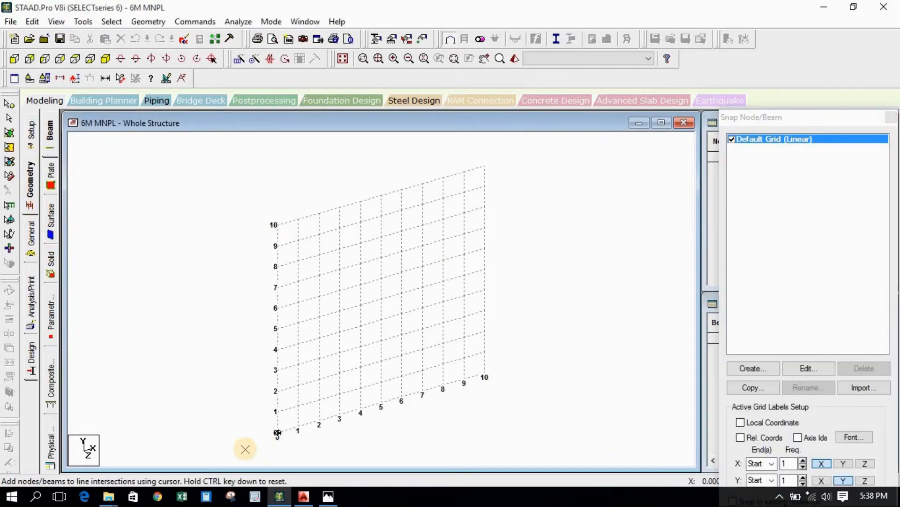
left_click(274, 441)
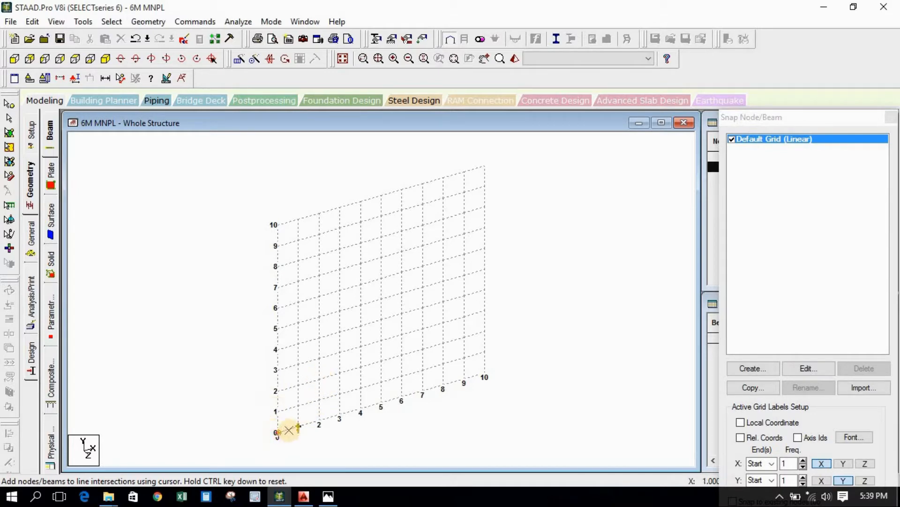
left_click(485, 373)
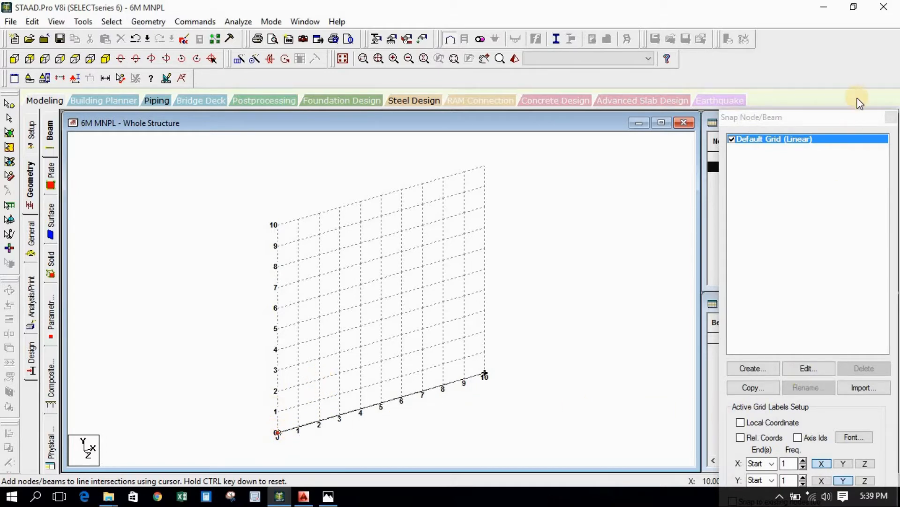
double_click(832, 116)
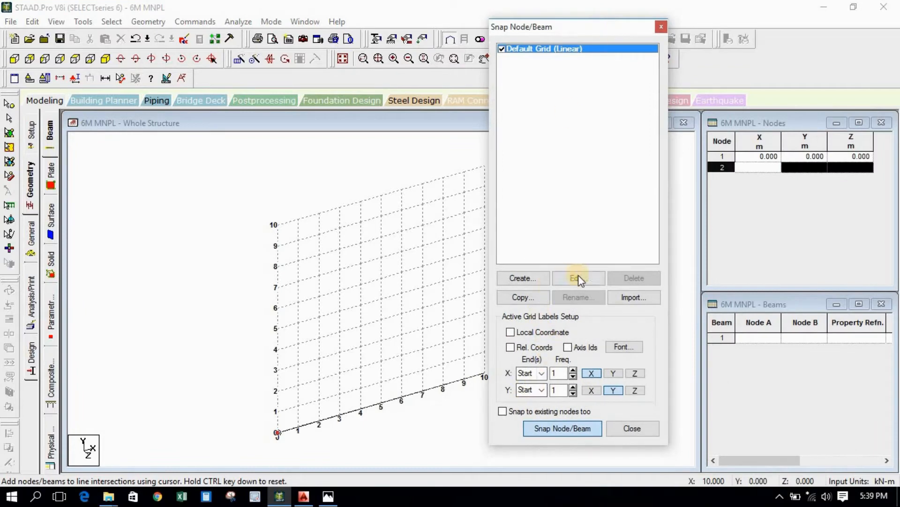
left_click(631, 50)
Step: Draw three connected vertical beams from the origin through Y = 2, 4 and 6 m, and close the snap grid
left_click_drag(278, 431, 276, 390)
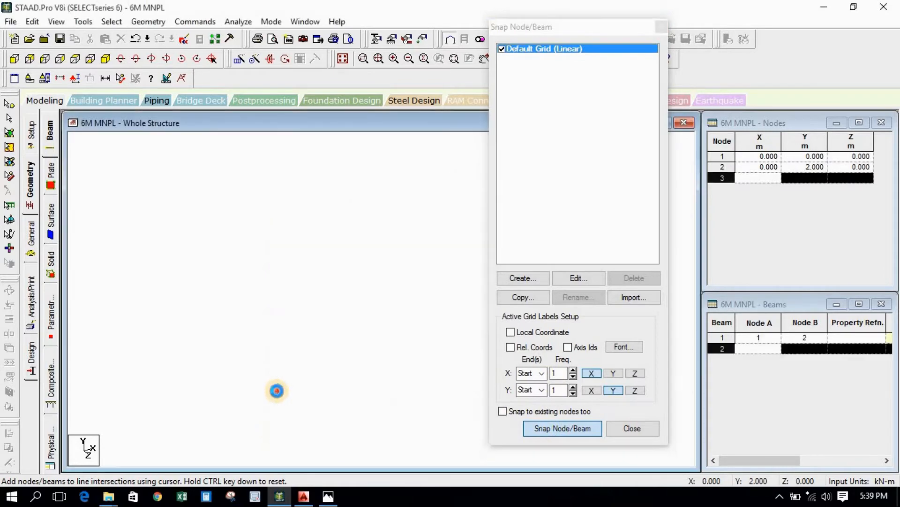
left_click(279, 351)
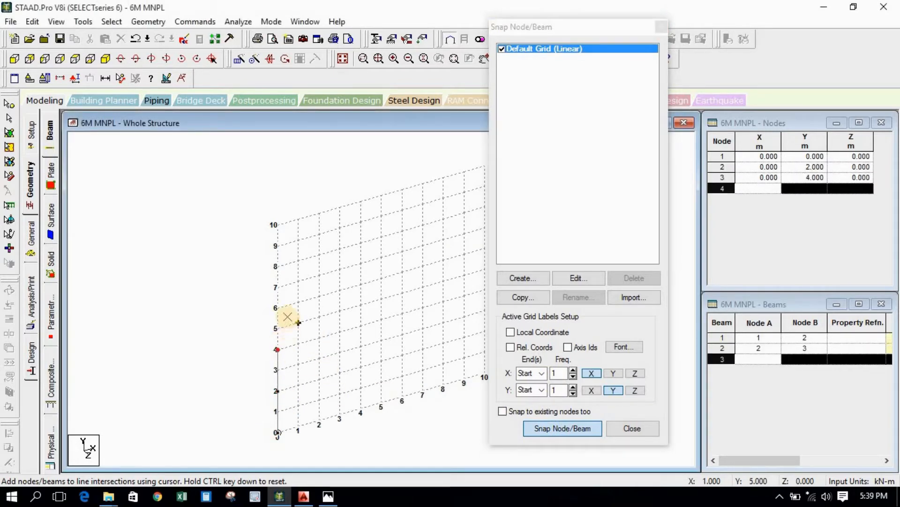
left_click(278, 308)
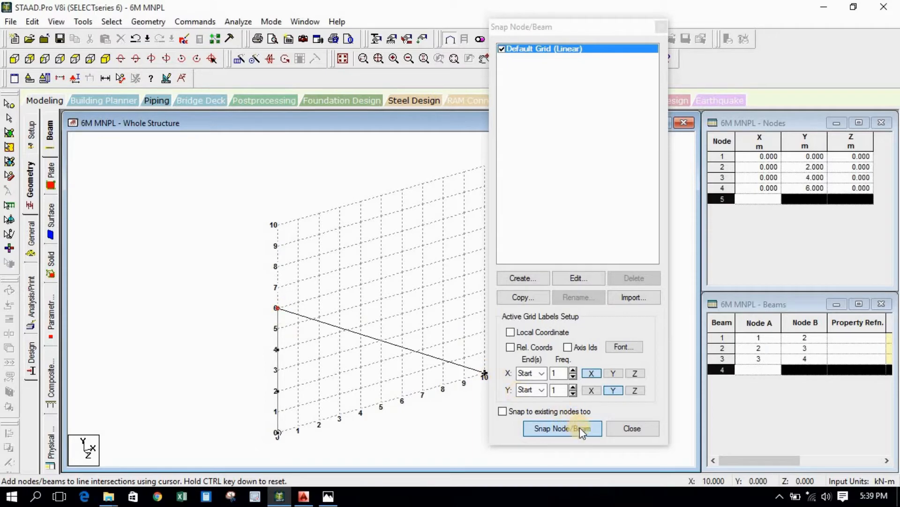
left_click(625, 427)
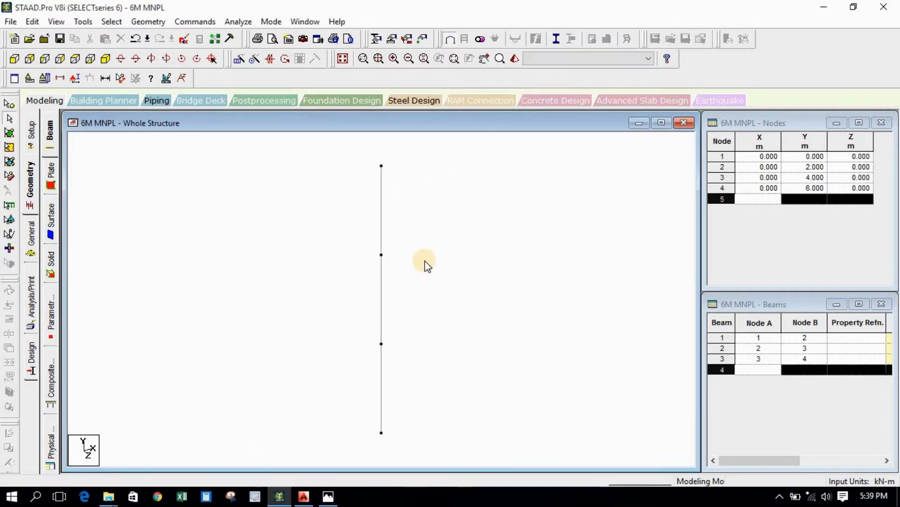
Step: Measure the node-to-node distance of each of the three vertical pole segments
scroll(443, 278, "down", 1)
middle_click_drag(437, 323, 456, 281)
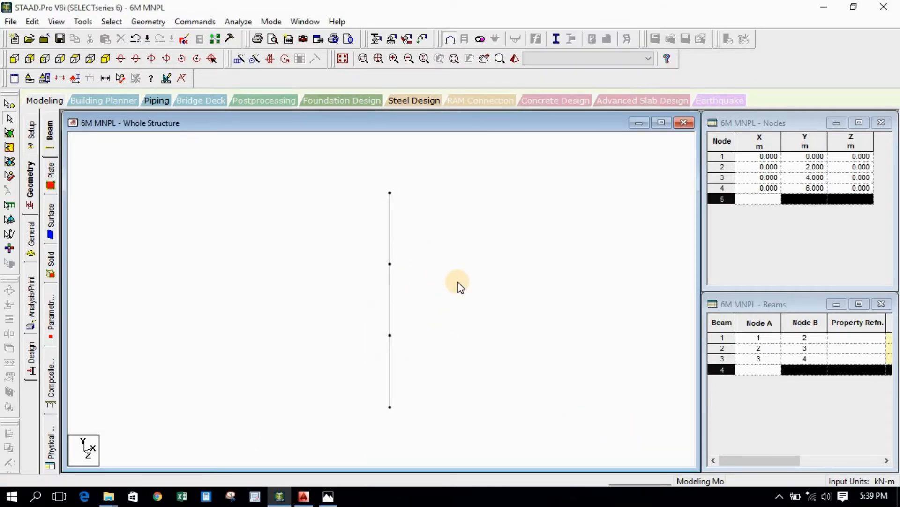
scroll(457, 282, "down", 4)
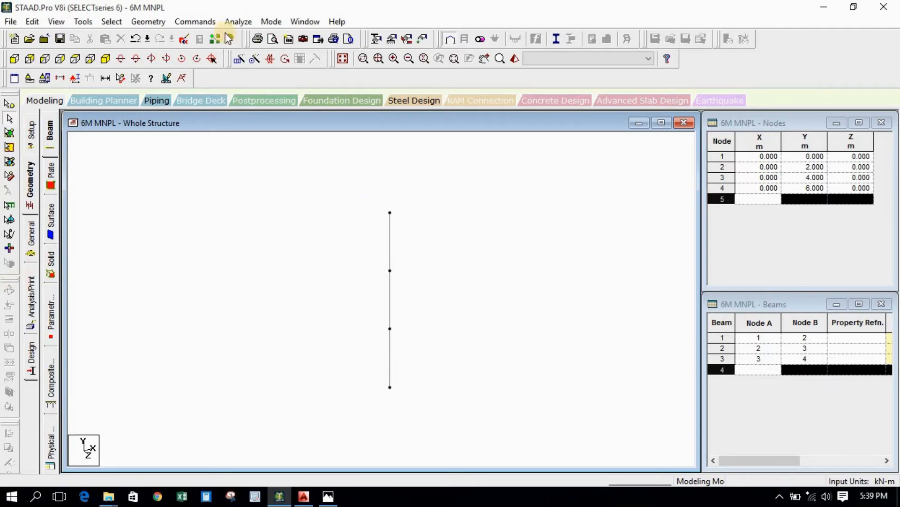
left_click(120, 79)
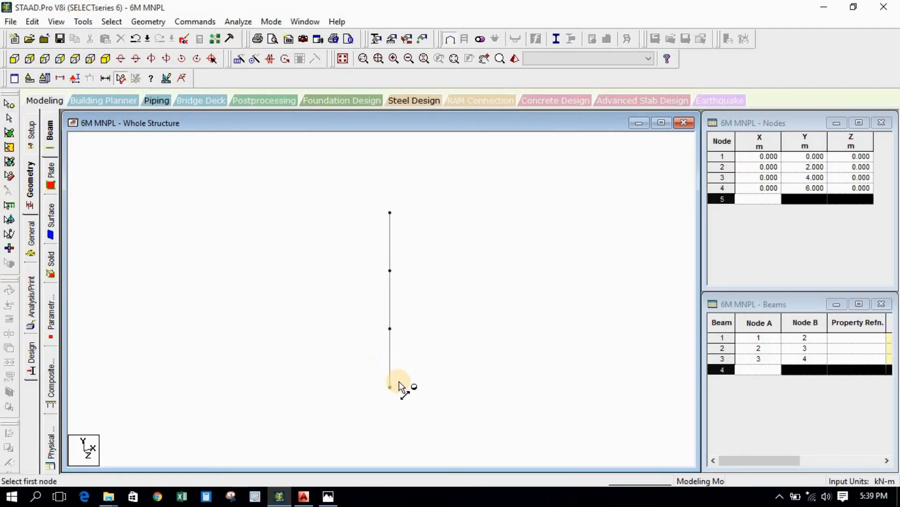
left_click(392, 329)
left_click(391, 329)
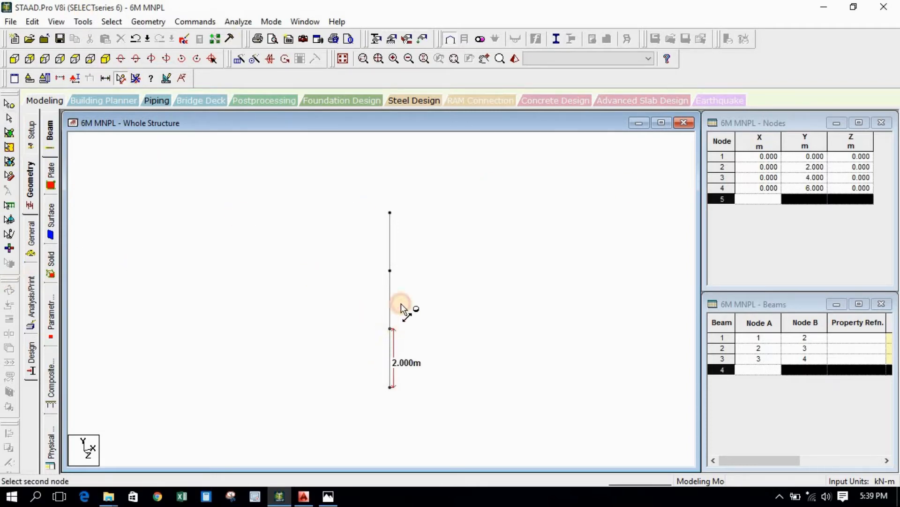
left_click(391, 270)
left_click(391, 212)
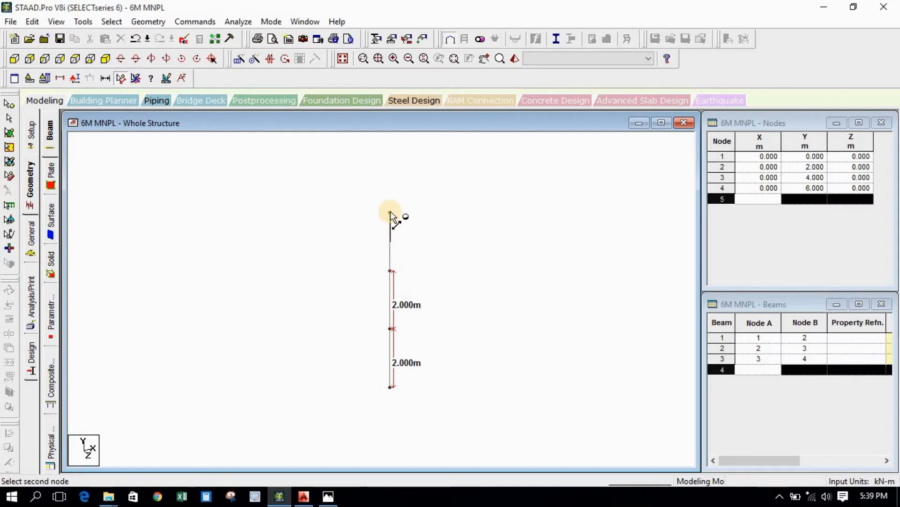
Step: Compare the segment lengths with the AutoCAD drawing, return to STAAD.Pro and remove the displayed node distances
left_click(306, 493)
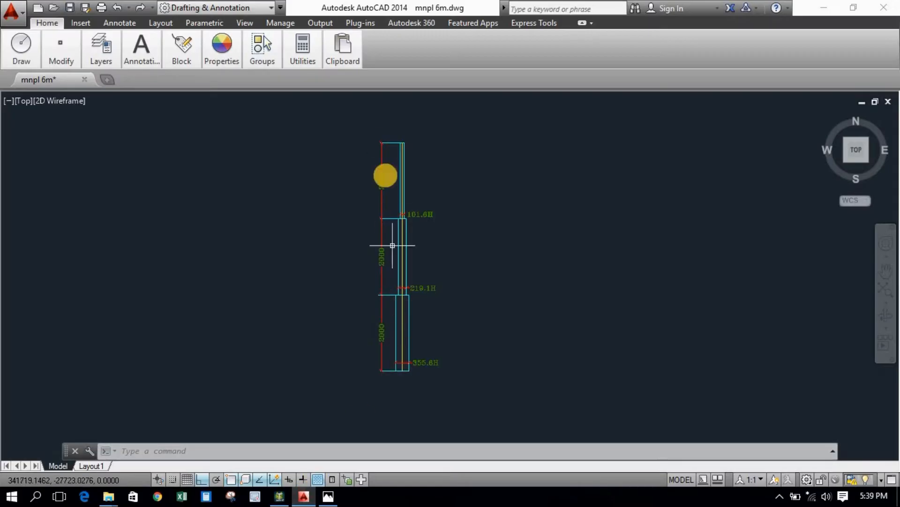
left_click(284, 499)
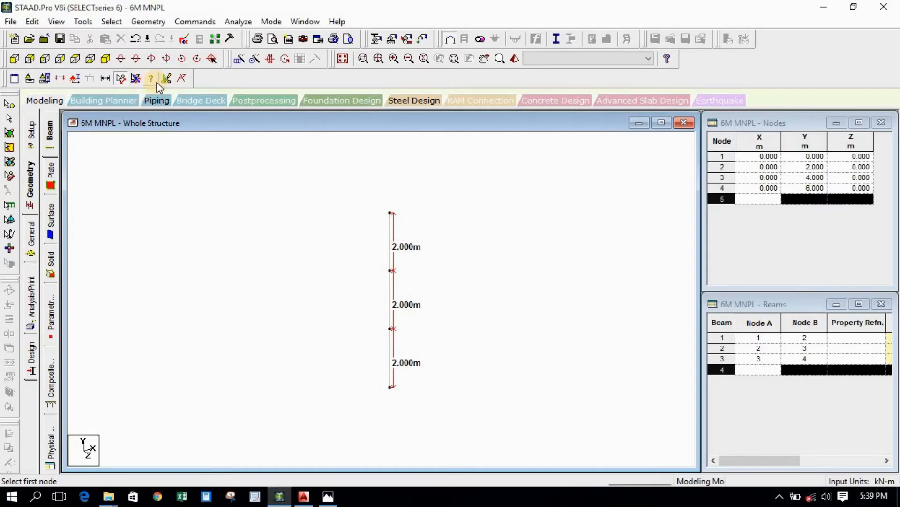
left_click(133, 78)
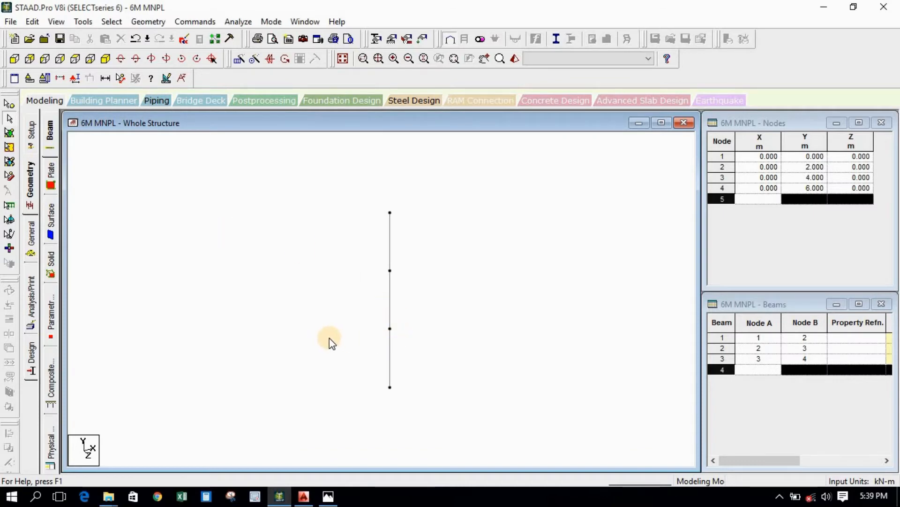
Step: Select all the beams, switch to selecting all four pole nodes, and delete the nodes together with their connected beams
left_click(9, 120)
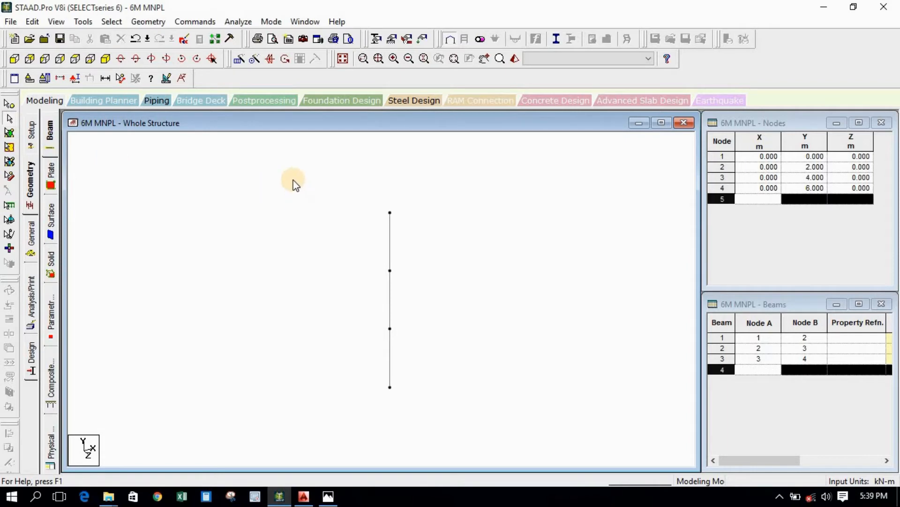
left_click_drag(293, 185, 431, 416)
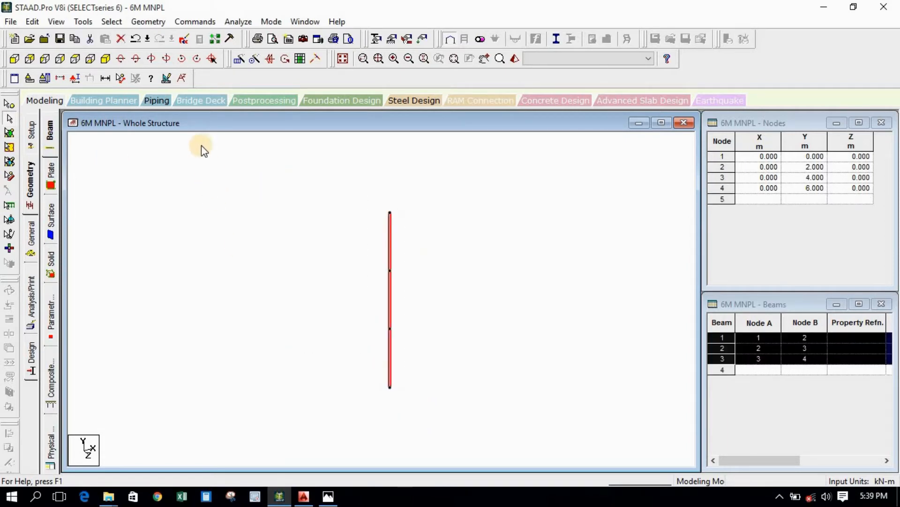
left_click(9, 103)
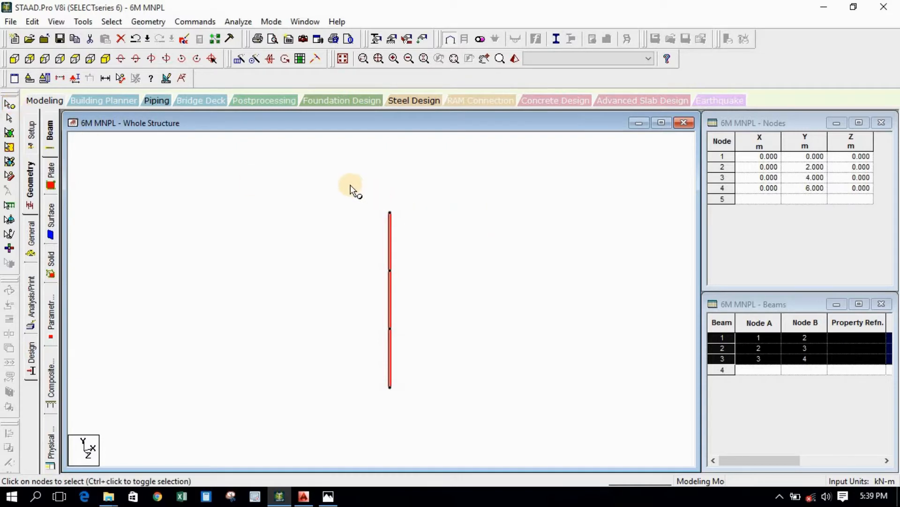
left_click_drag(350, 185, 449, 413)
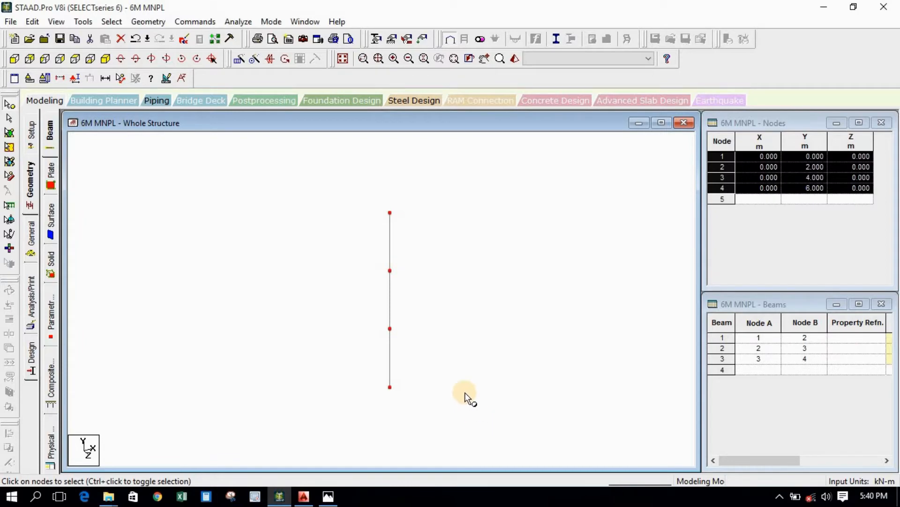
key("Delete")
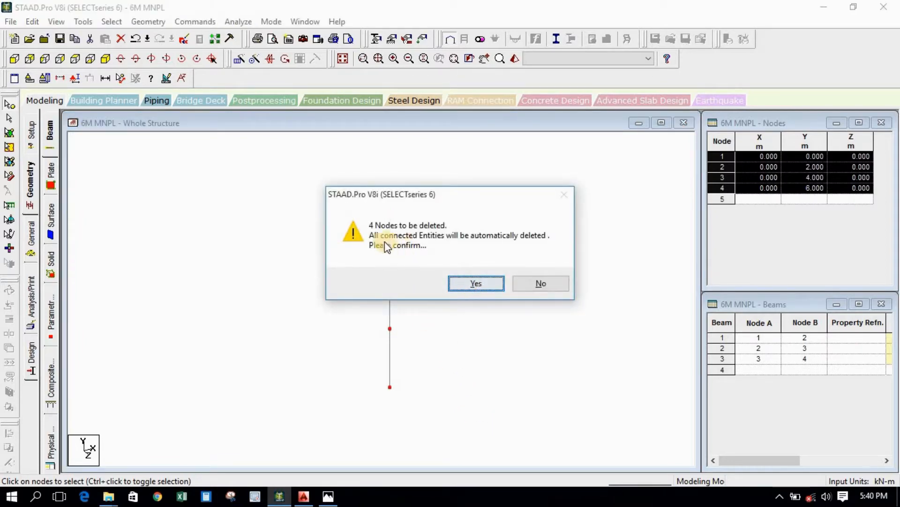
left_click(468, 282)
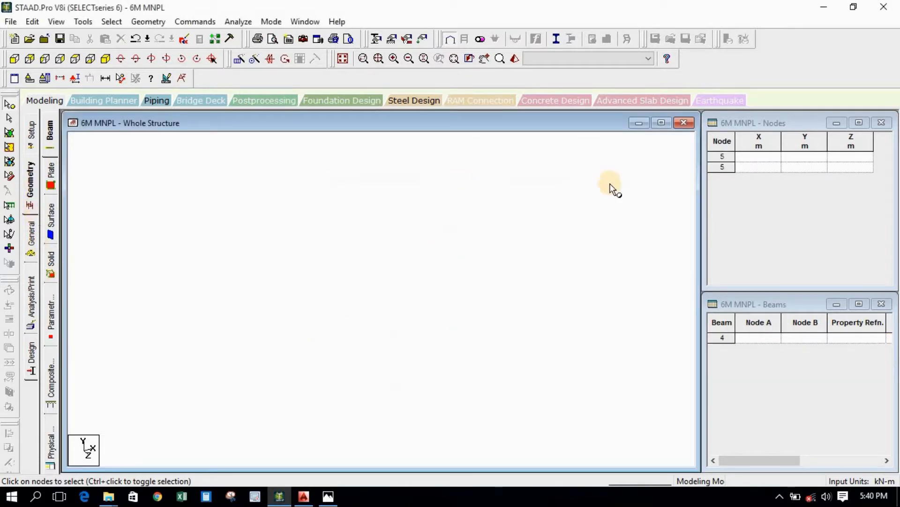
Step: Select node 1's X coordinate in the empty Nodes table and review the segment heights in the AutoCAD drawing
left_click(717, 157)
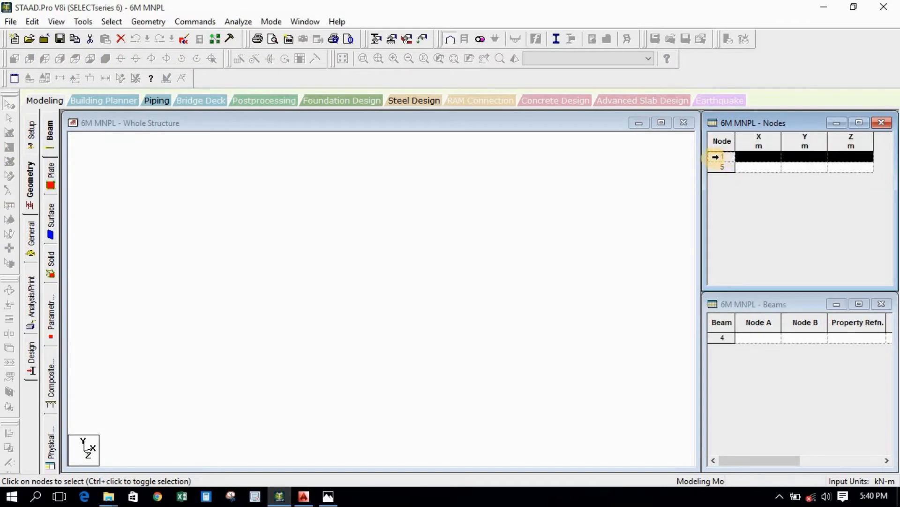
left_click(739, 157)
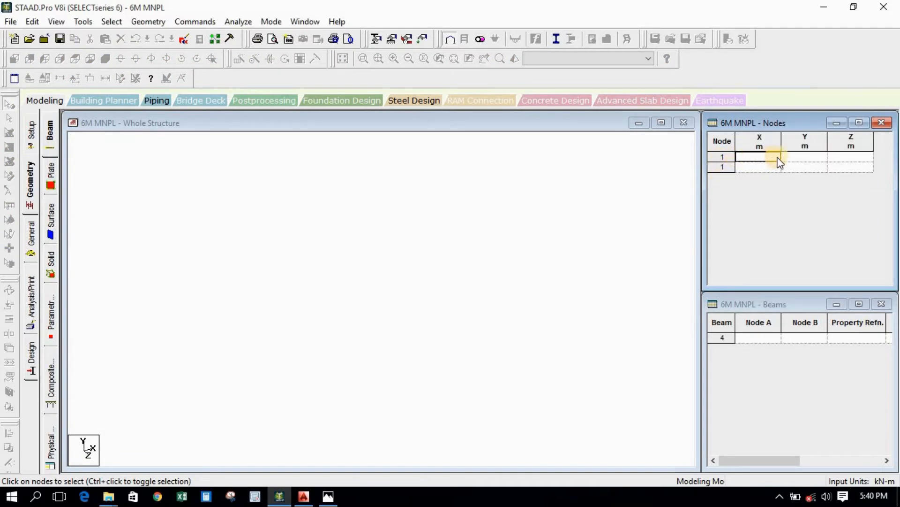
left_click(304, 496)
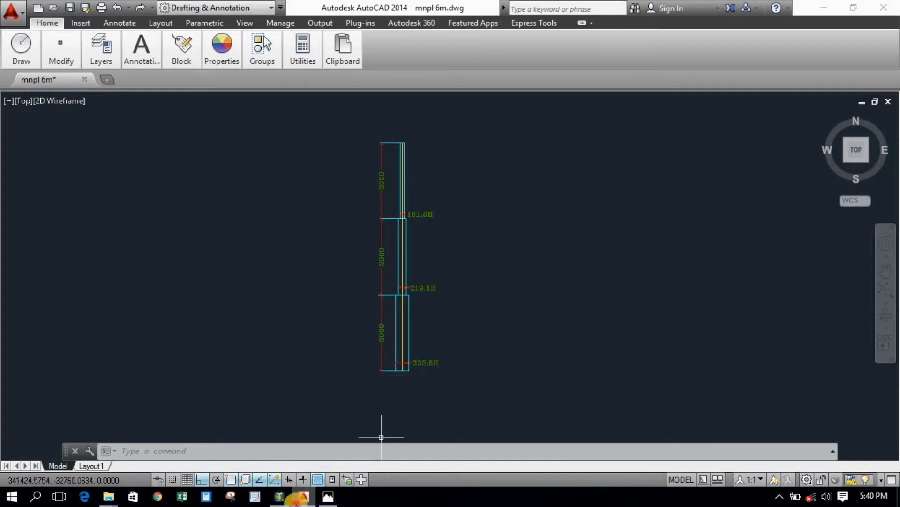
left_click(279, 496)
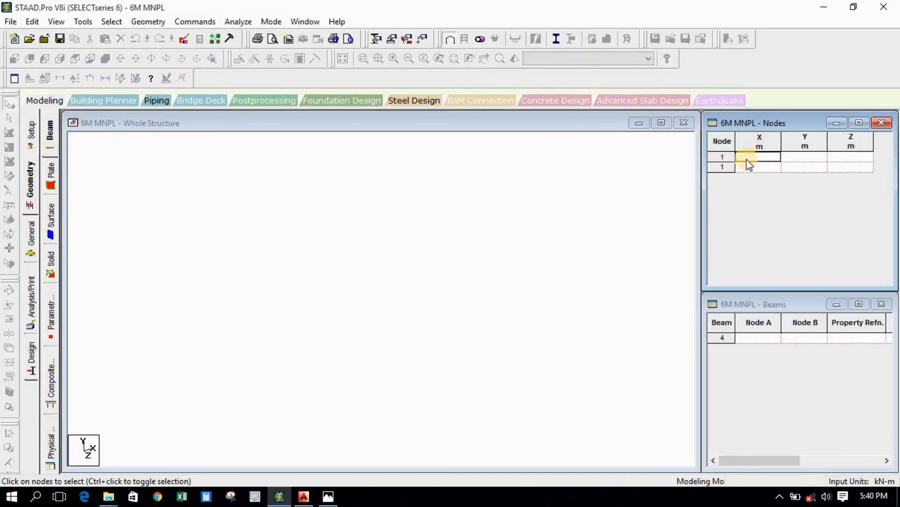
Step: Close the Snap Node/Beam grid and create node 1 at the origin (0, 0, 0) in the Nodes table
left_click(32, 190)
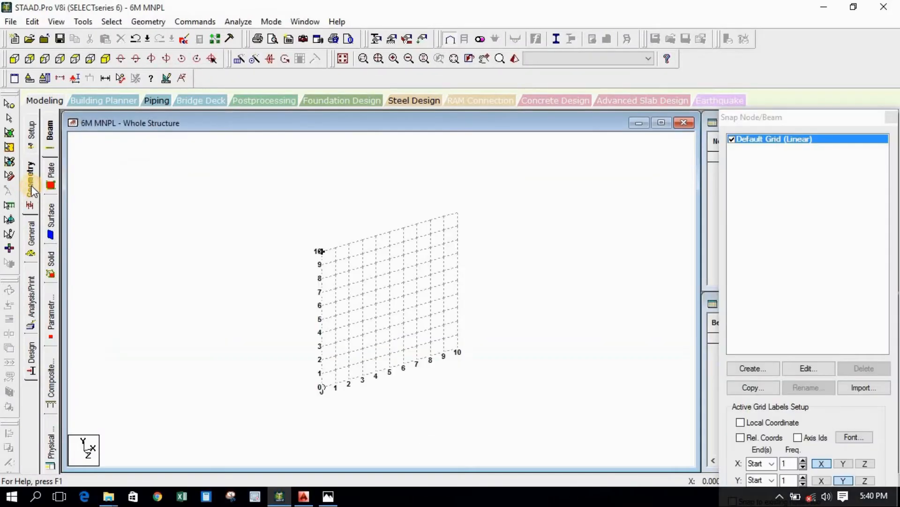
left_click(891, 117)
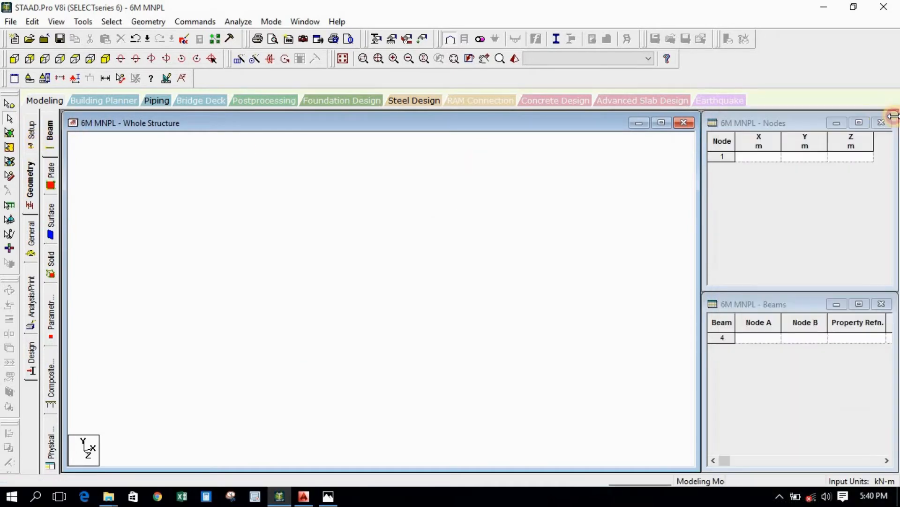
left_click(760, 156)
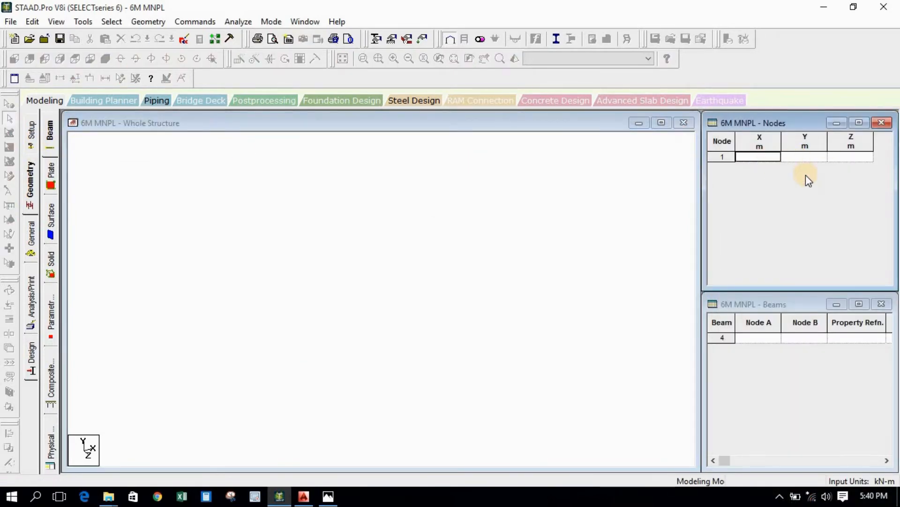
type("0")
left_click(802, 157)
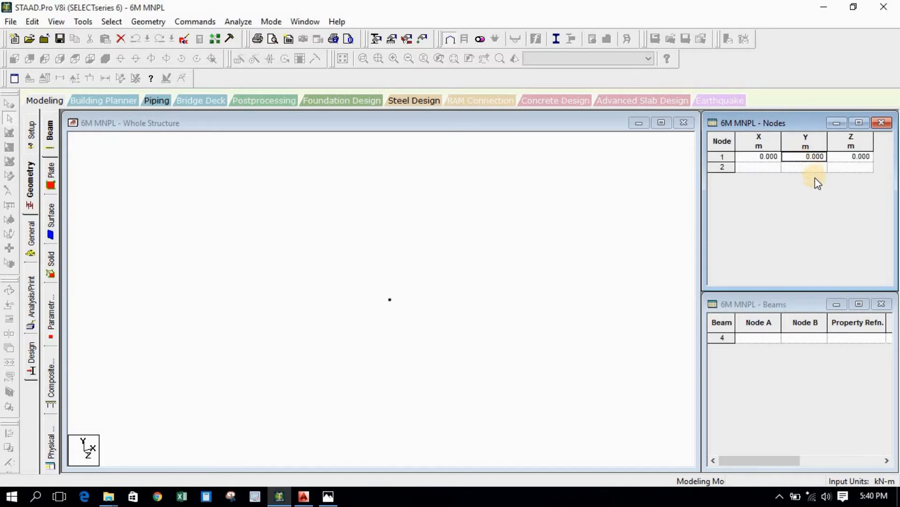
Step: Add nodes 2, 3 and 4 in the Nodes table at Y = 2, 4 and 6 m, with X and Z at 0
left_click(790, 167)
type("0")
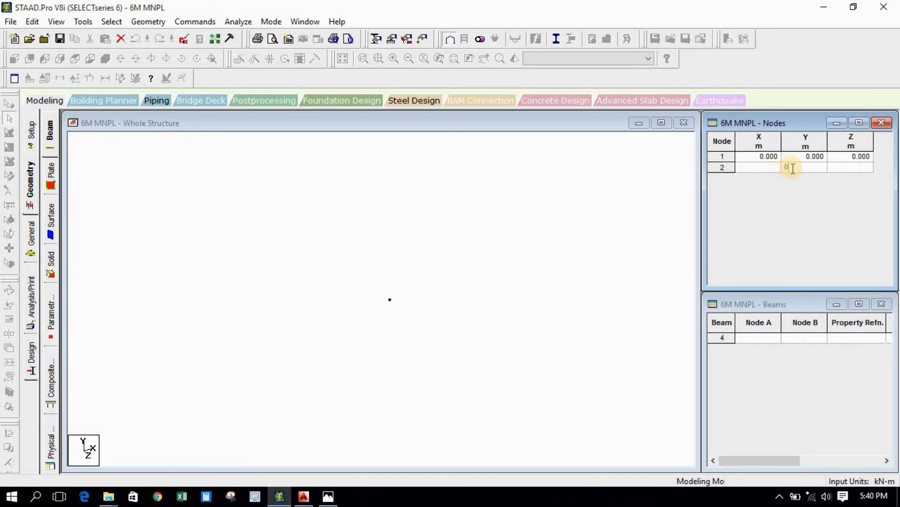
type("2")
left_click(789, 178)
type("0")
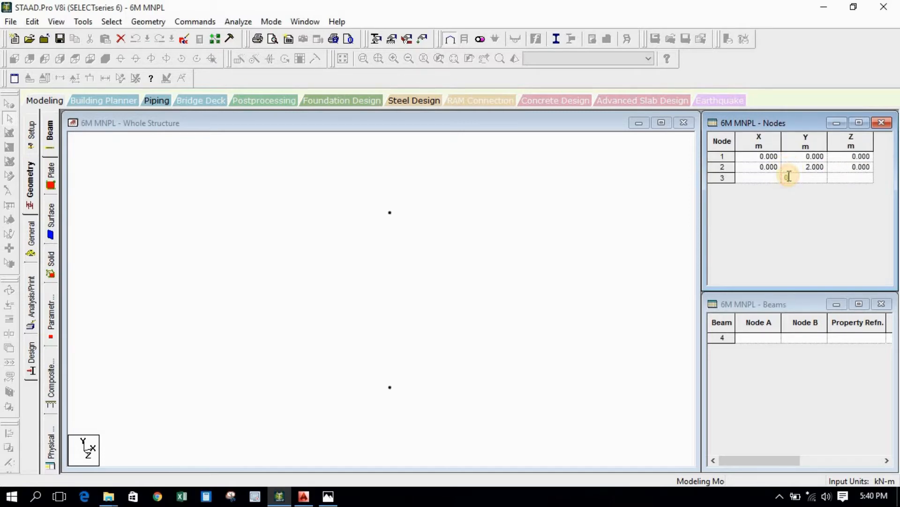
type("4")
left_click(792, 188)
type("0")
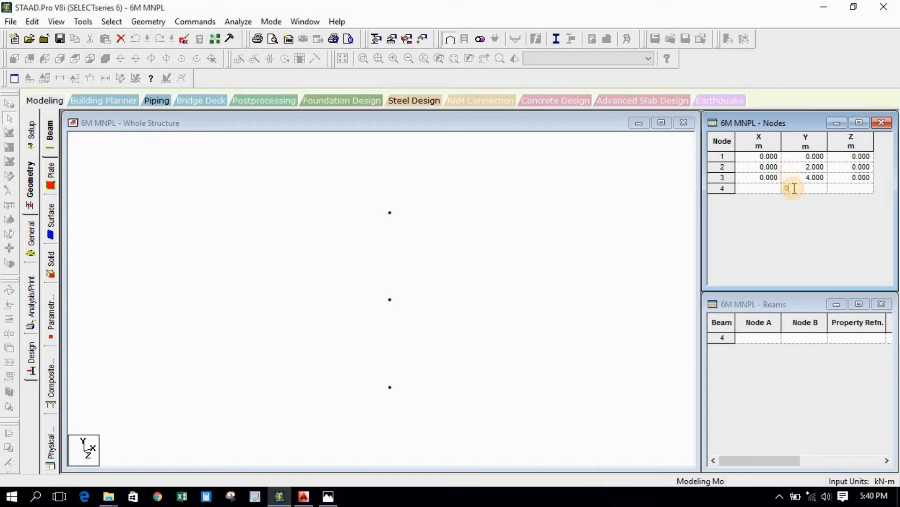
type("6")
key("Return")
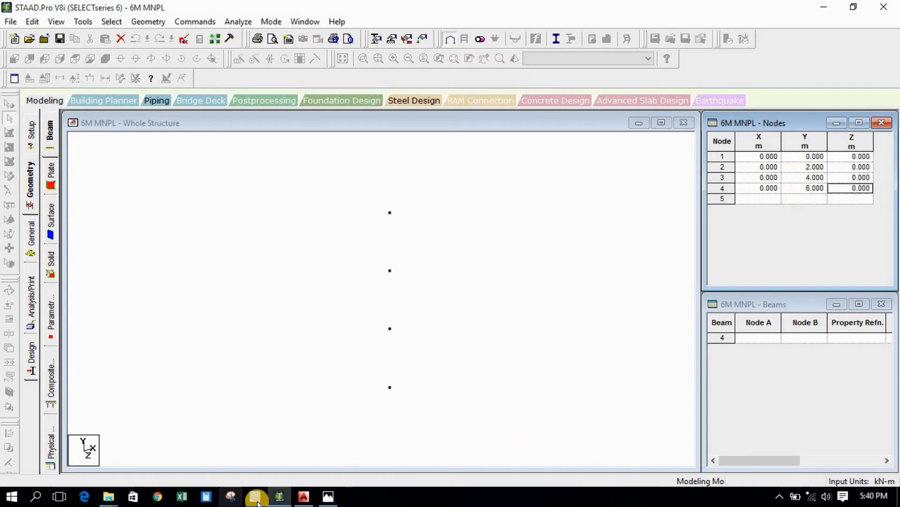
Step: Compare the entered node heights with the segment lengths in the AutoCAD drawing and return to STAAD.Pro
left_click(304, 496)
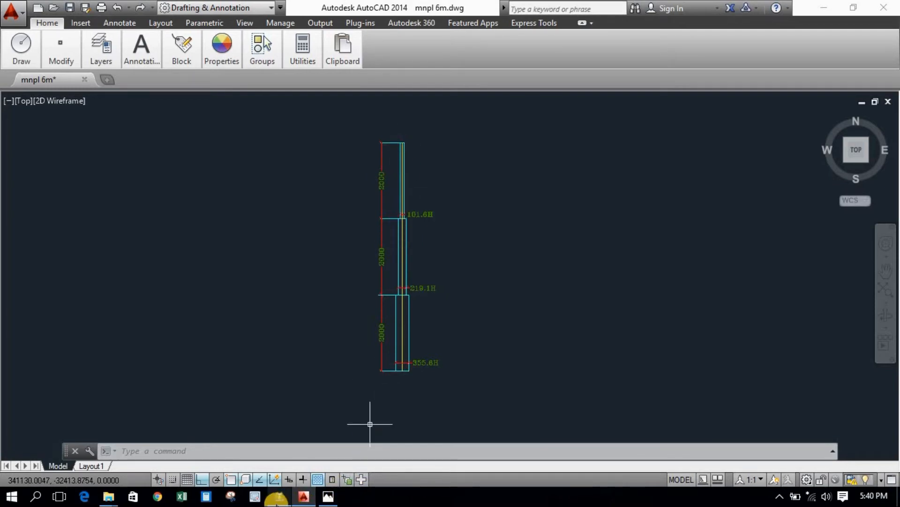
mouse_move(278, 497)
left_click(281, 454)
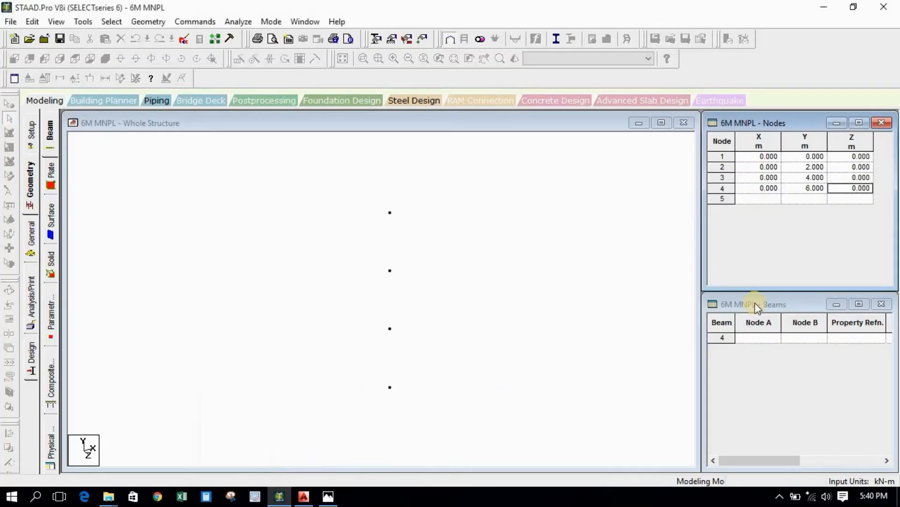
left_click(795, 158)
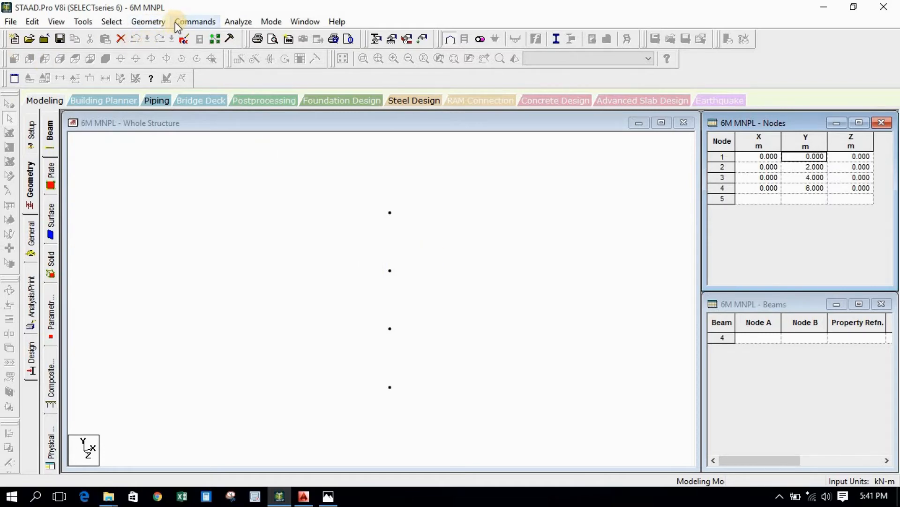
Step: Add beams from point to point, running from the base node through the intermediate nodes up to the top node
left_click(149, 22)
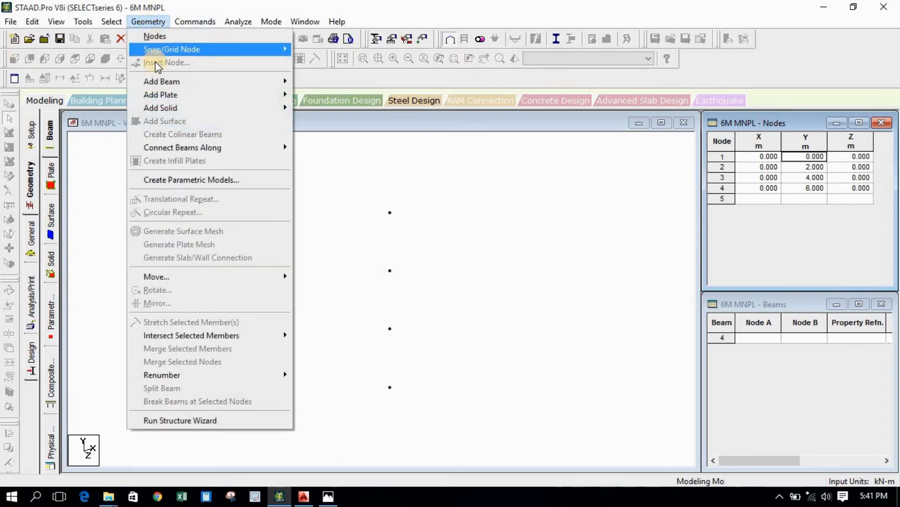
mouse_move(268, 82)
left_click(359, 250)
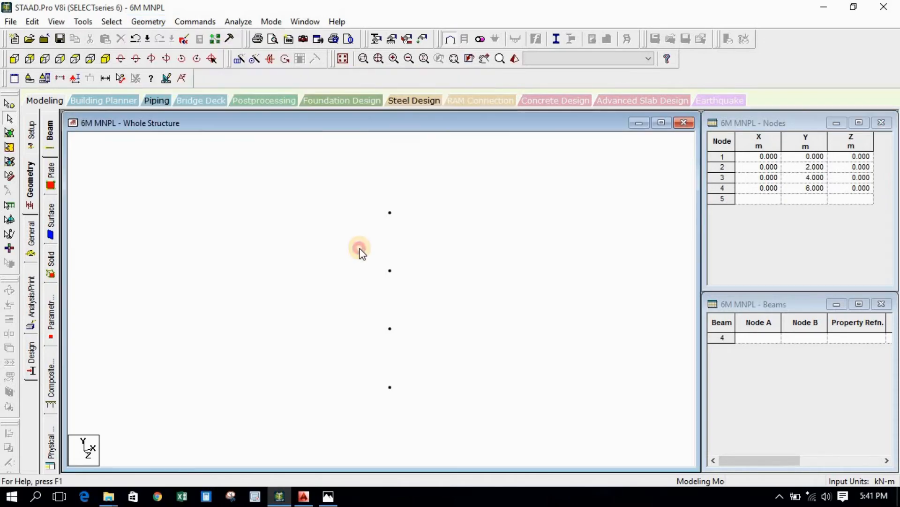
left_click(199, 22)
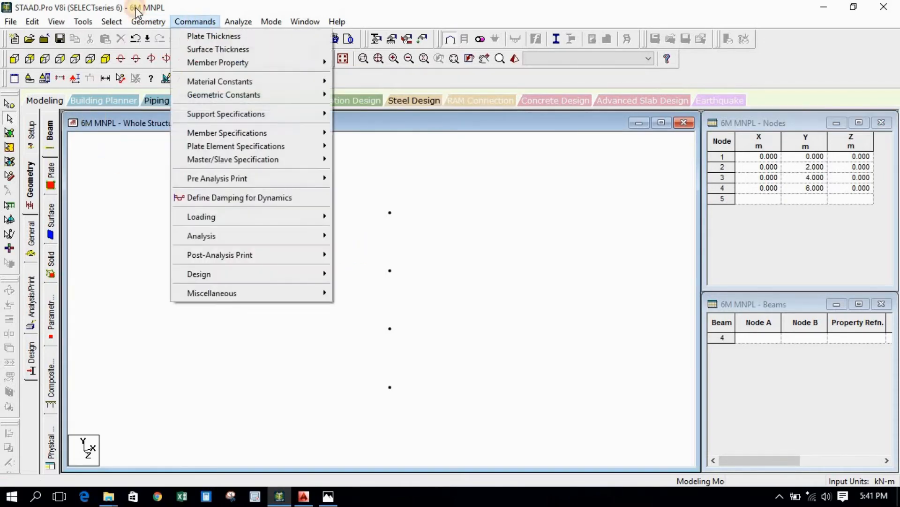
left_click(148, 22)
left_click(144, 24)
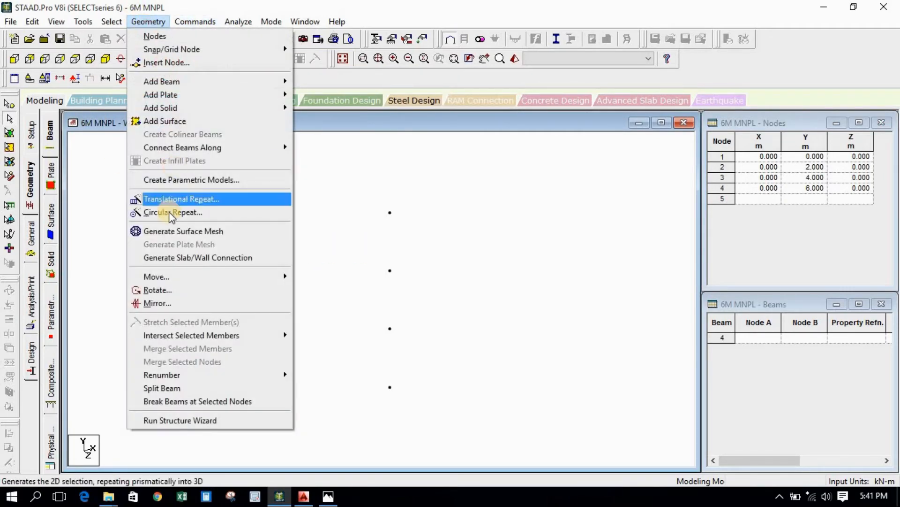
mouse_move(176, 80)
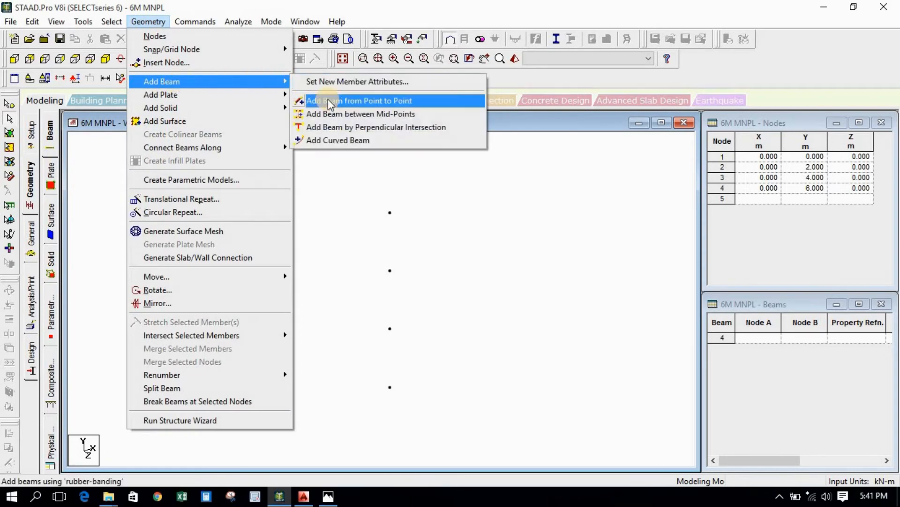
left_click(328, 99)
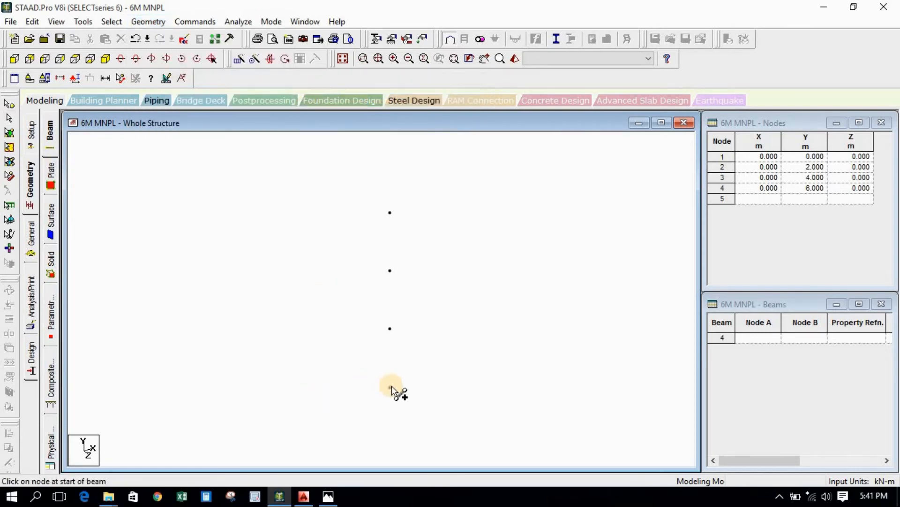
left_click_drag(392, 387, 391, 214)
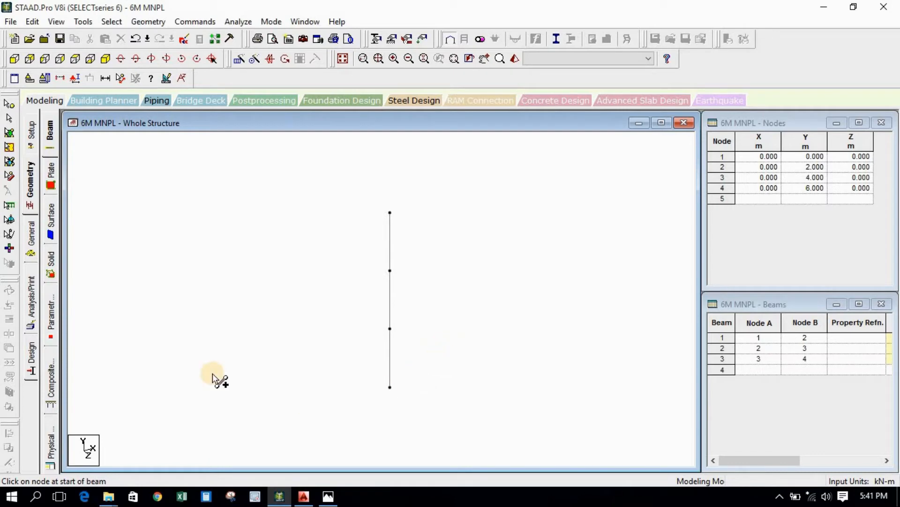
Step: Delete beams 2 and 3 through the Beams table and leave beam-adding mode for beam selection
left_click(756, 341)
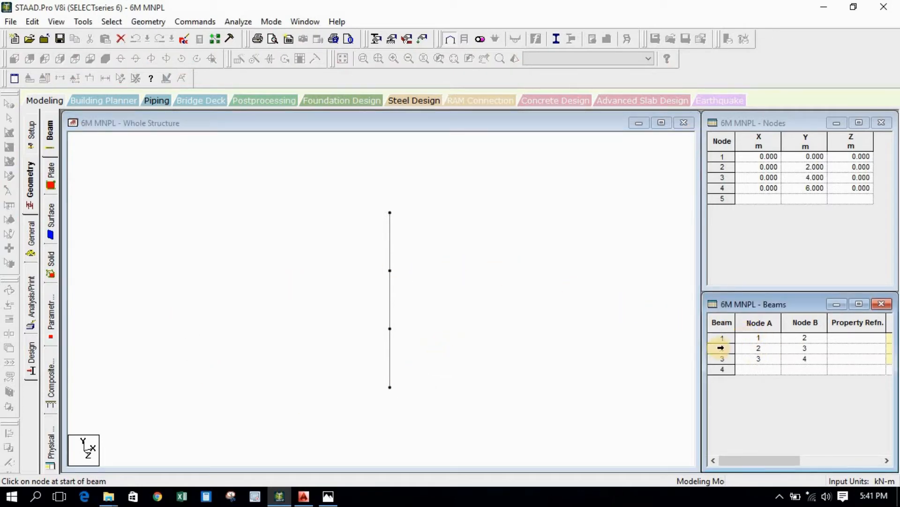
left_click_drag(718, 348, 714, 363)
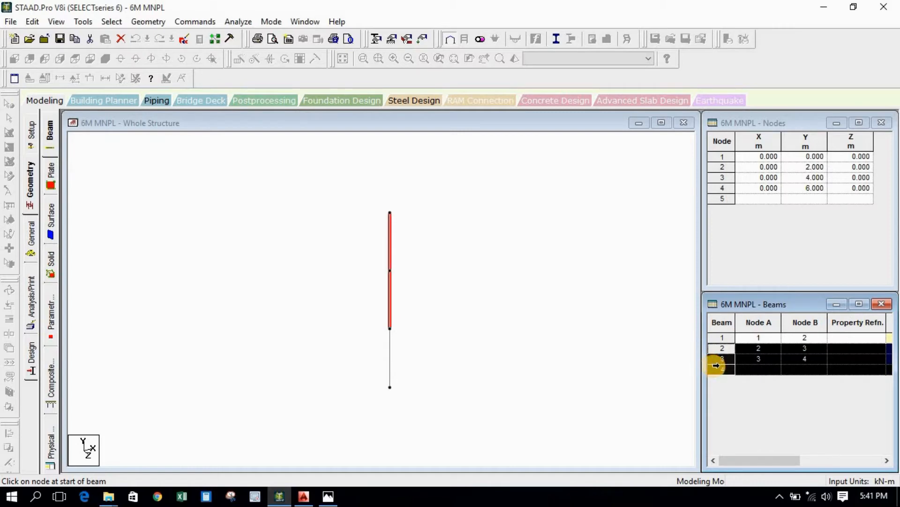
key("Delete")
key("Return")
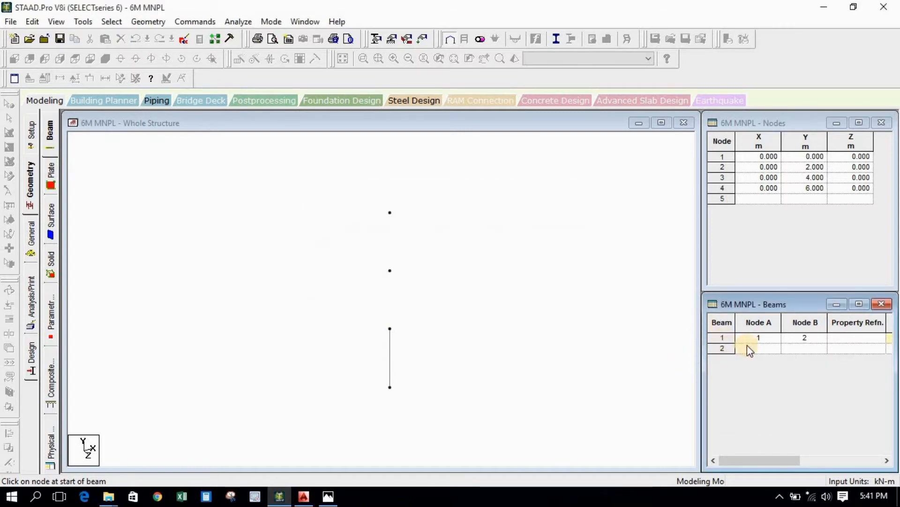
left_click(398, 328)
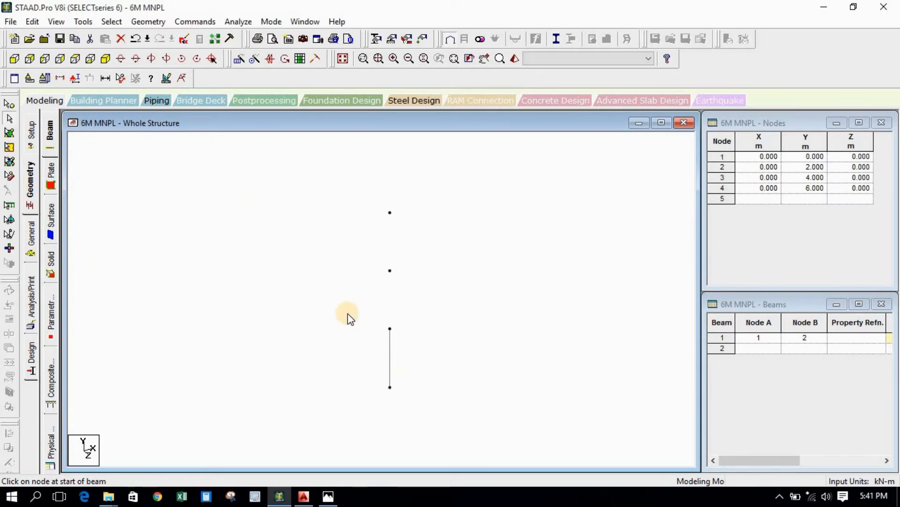
left_click(9, 118)
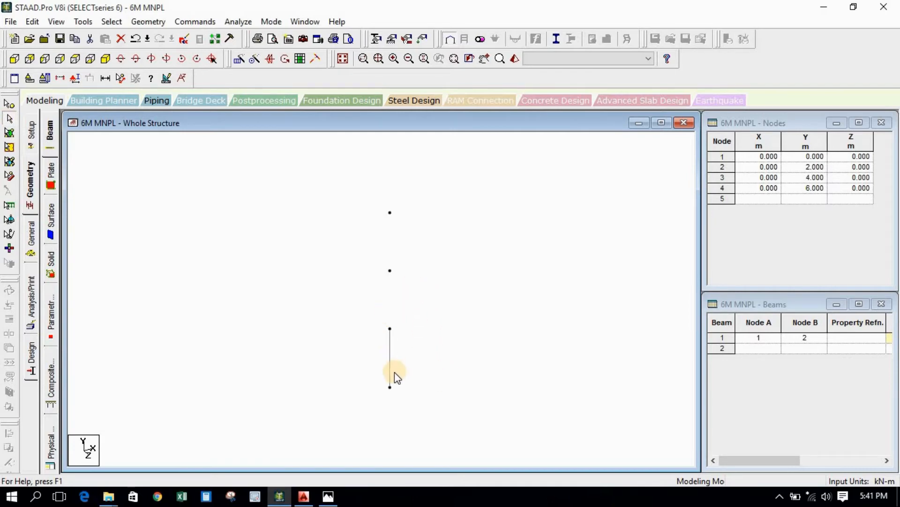
Step: Display the node and beam numbers, and select nodes 1 to 4 in turn to identify them along the pole
key("shift+n")
left_click_drag(394, 387, 429, 411)
left_click(9, 105)
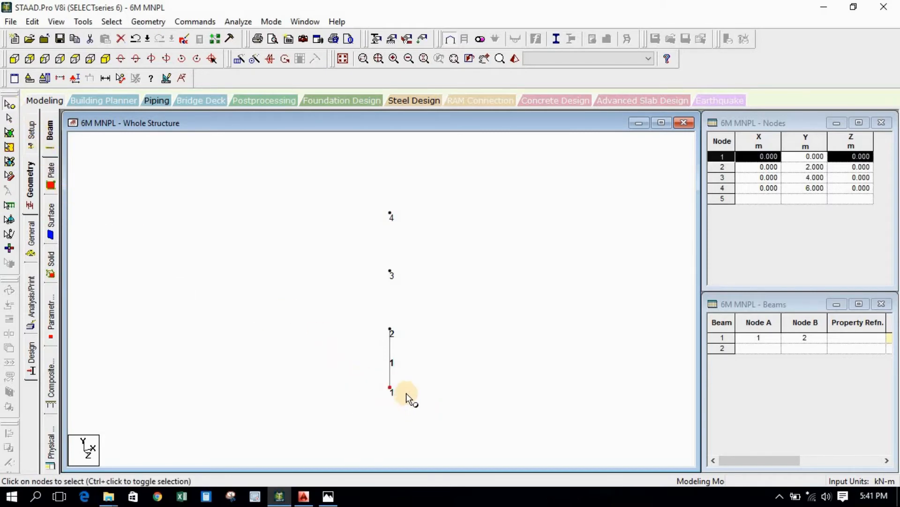
left_click(722, 156)
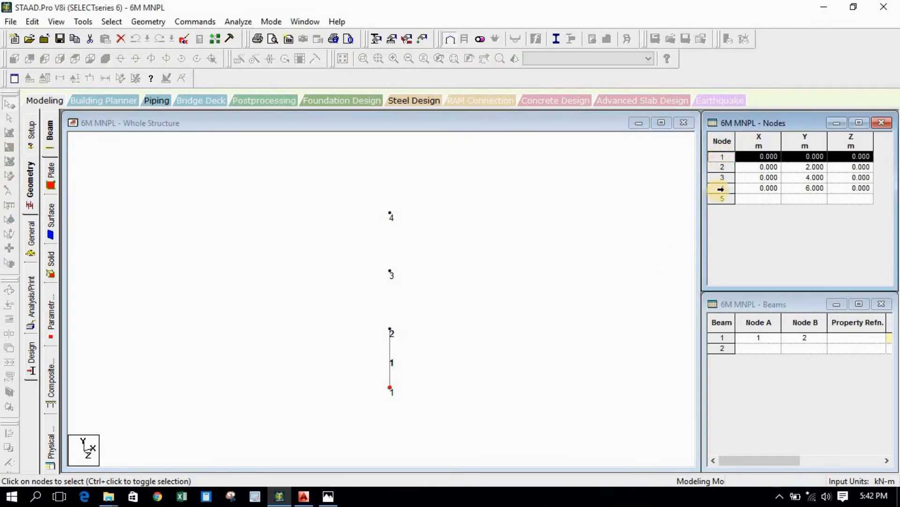
left_click(720, 169)
left_click(719, 179)
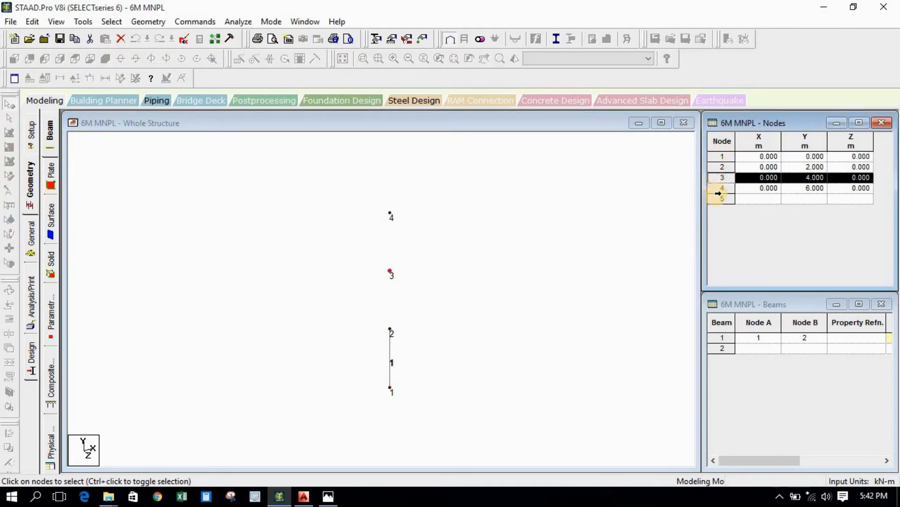
left_click(721, 188)
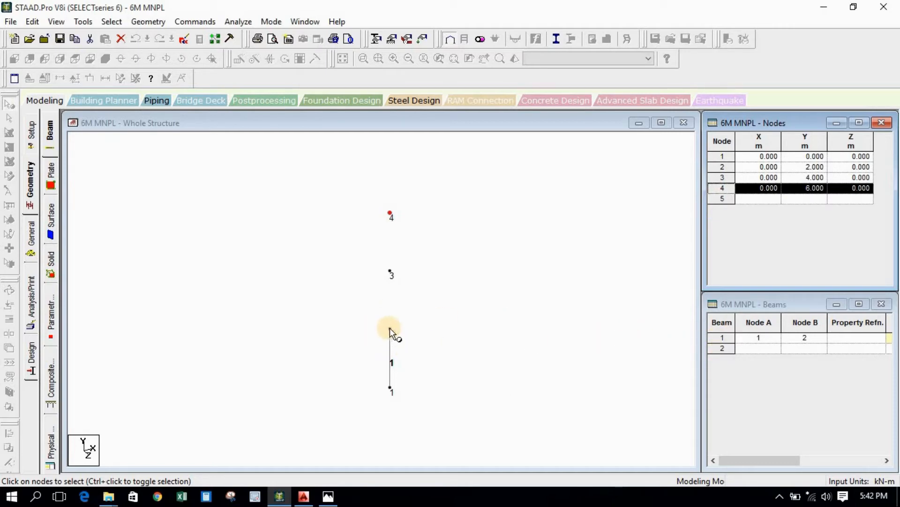
Step: Define beam 2 from node 2 to node 3 and beam 3 from node 3 to node 4 in the Beams table
left_click(761, 348)
type("2")
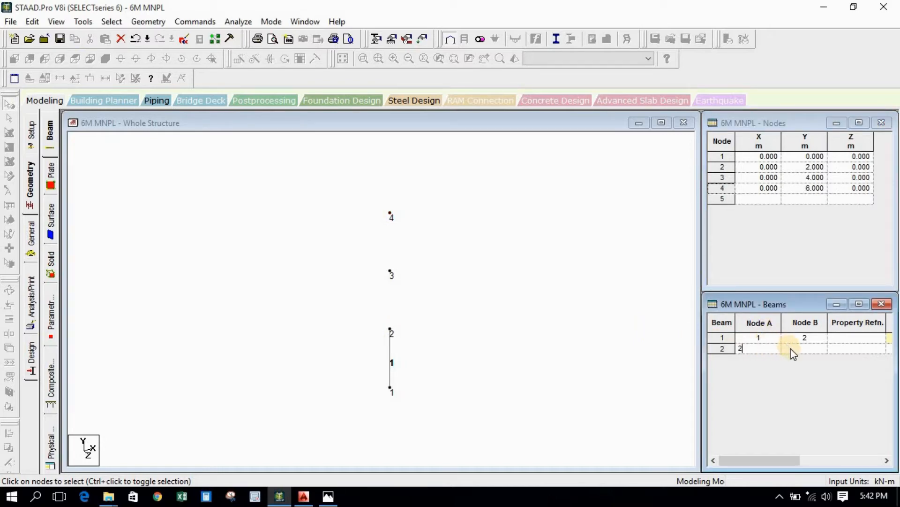
left_click(794, 349)
type("3")
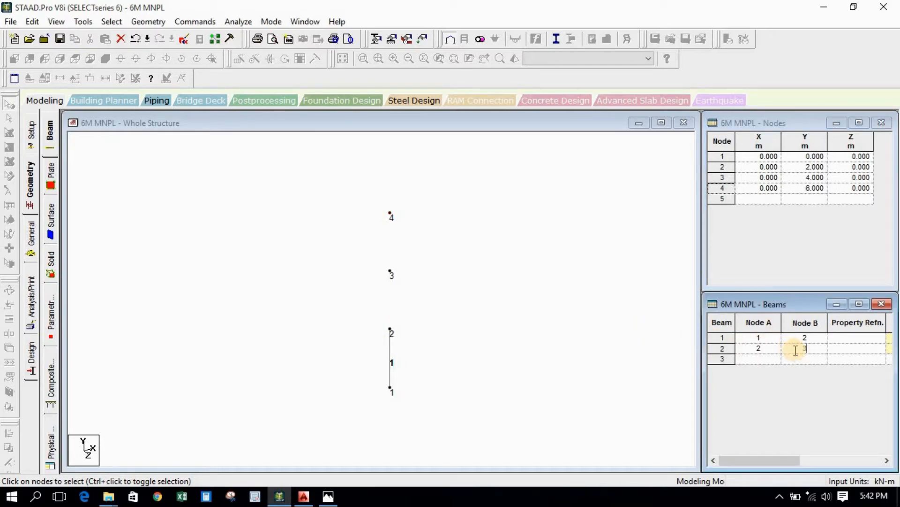
left_click(750, 359)
type("3")
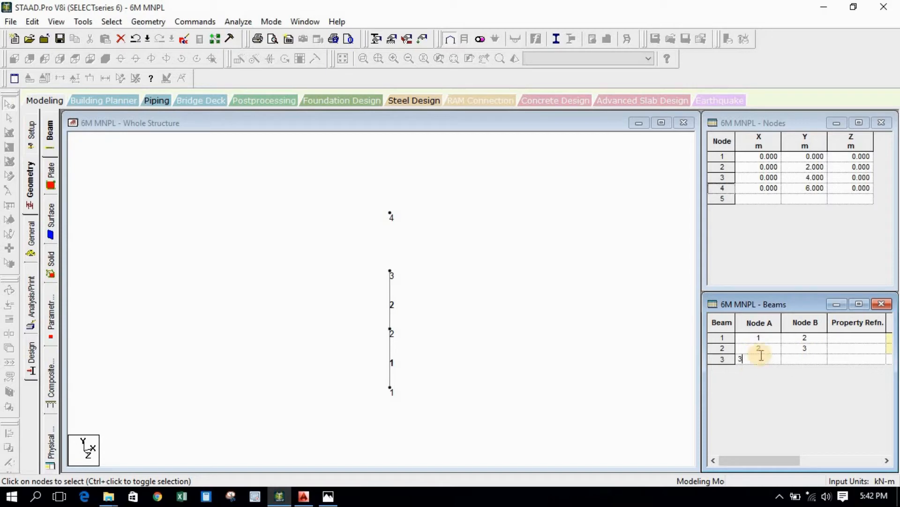
left_click(796, 362)
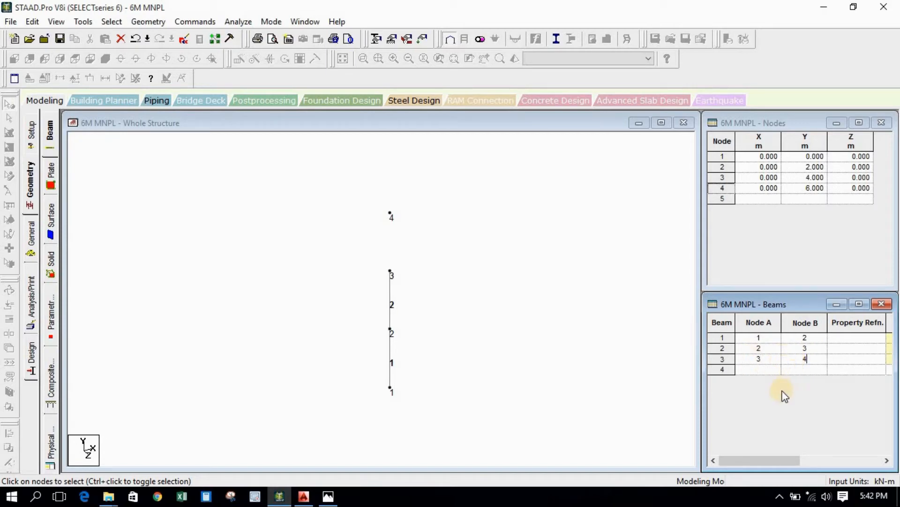
type("4")
key("Tab")
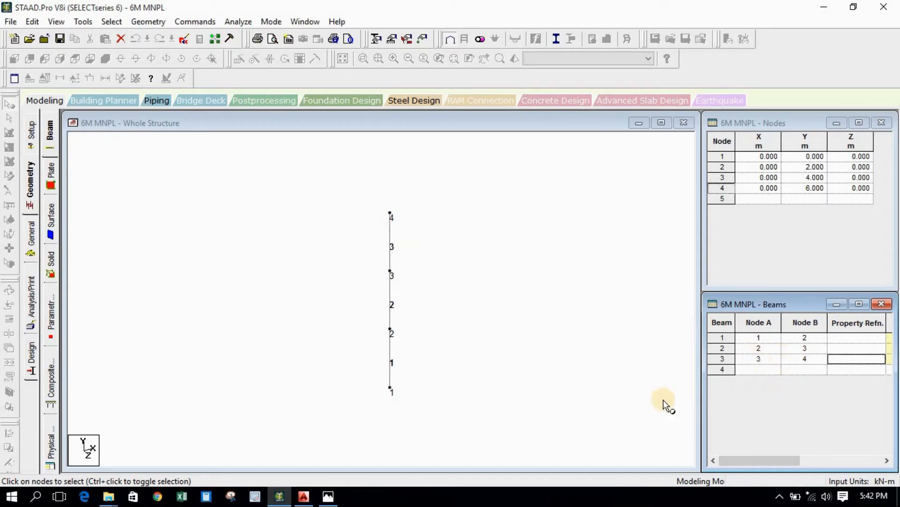
Step: Select node 4 at the top of the pole in the structure view
left_click(440, 370)
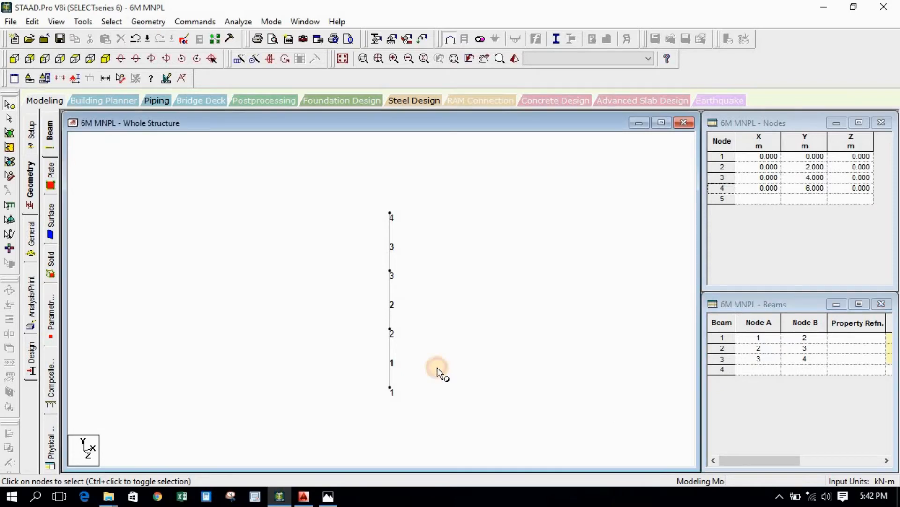
left_click(336, 181)
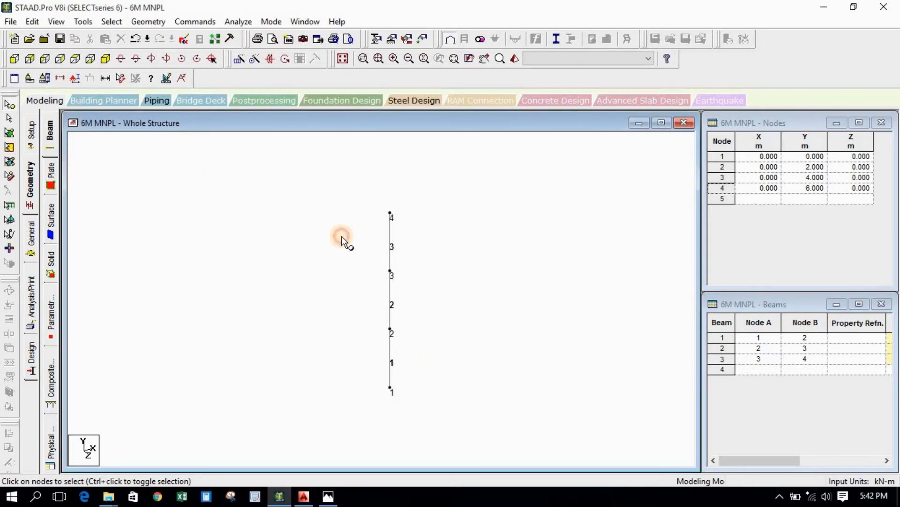
left_click_drag(364, 199, 415, 227)
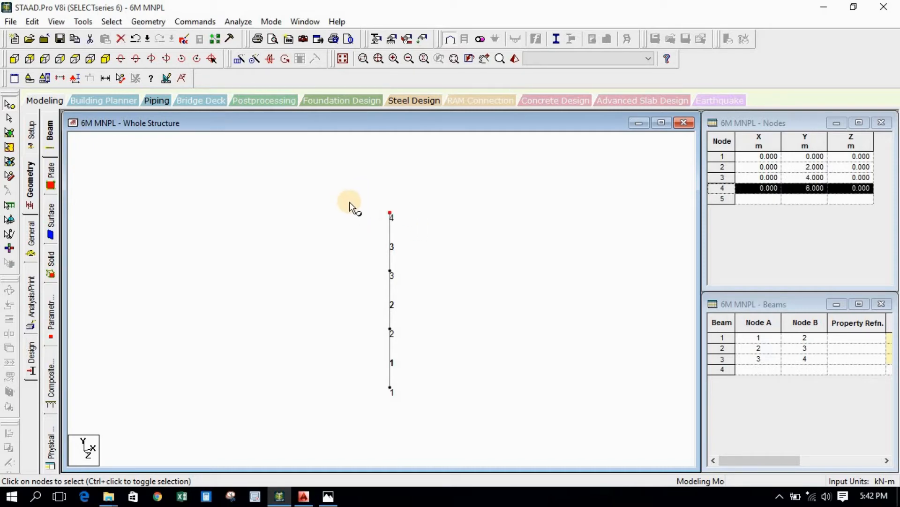
Step: Paste a copy of the pole's top node 5 m higher in the Y direction
left_click_drag(356, 198, 426, 238)
key("ctrl+v")
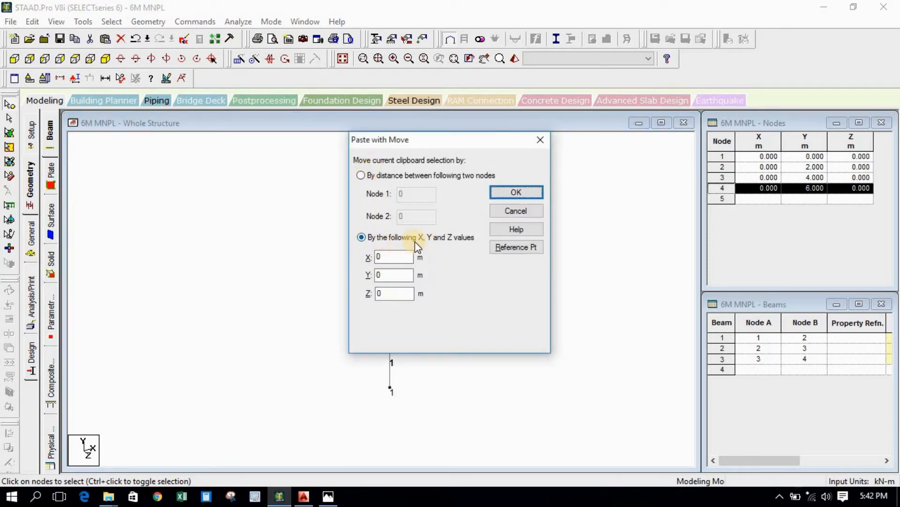
double_click(387, 275)
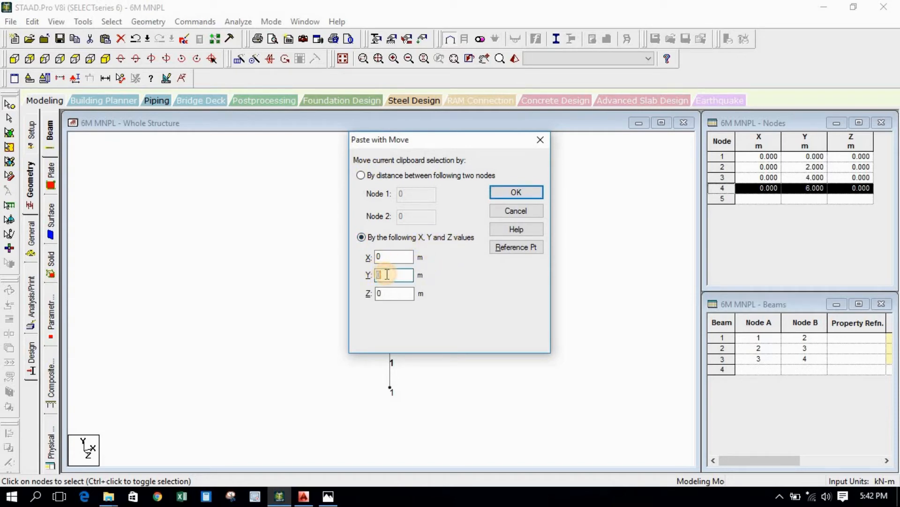
type("2")
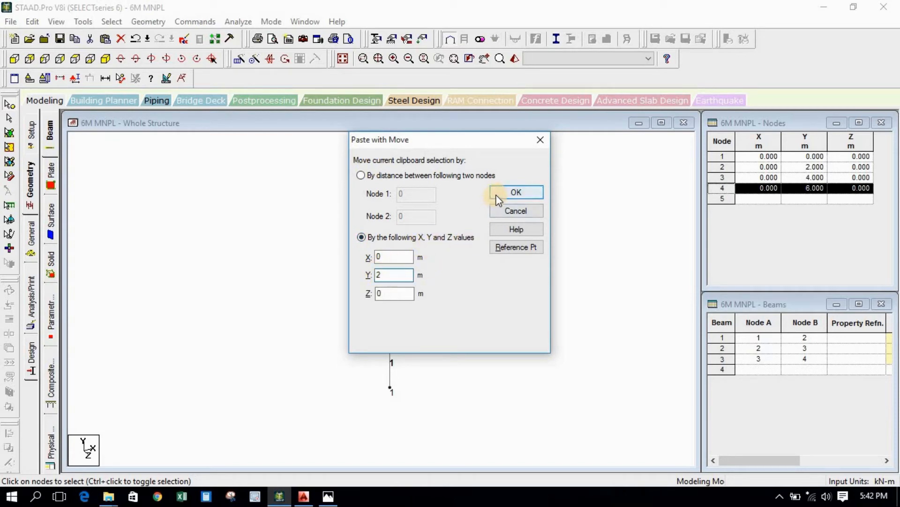
key("BackSpace")
type("5")
left_click(518, 193)
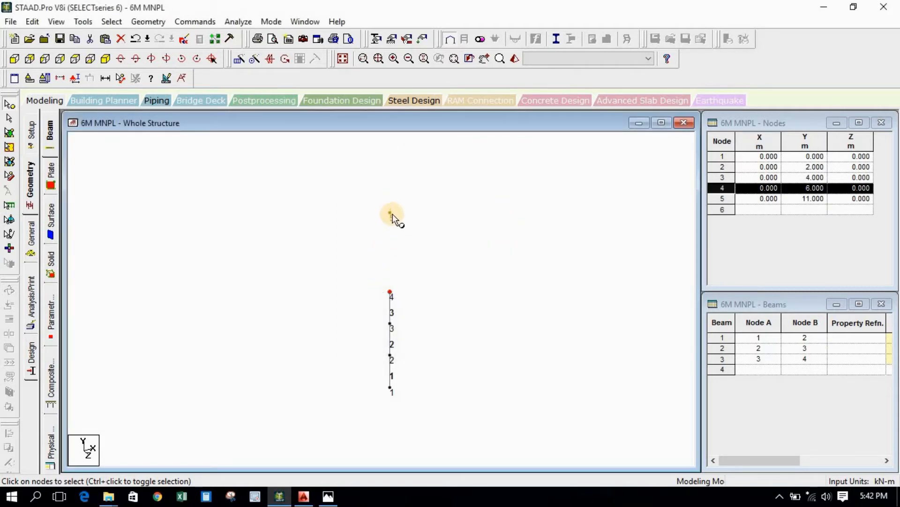
Step: Measure the distance between node 4 and the pasted node 5 above it
left_click(120, 78)
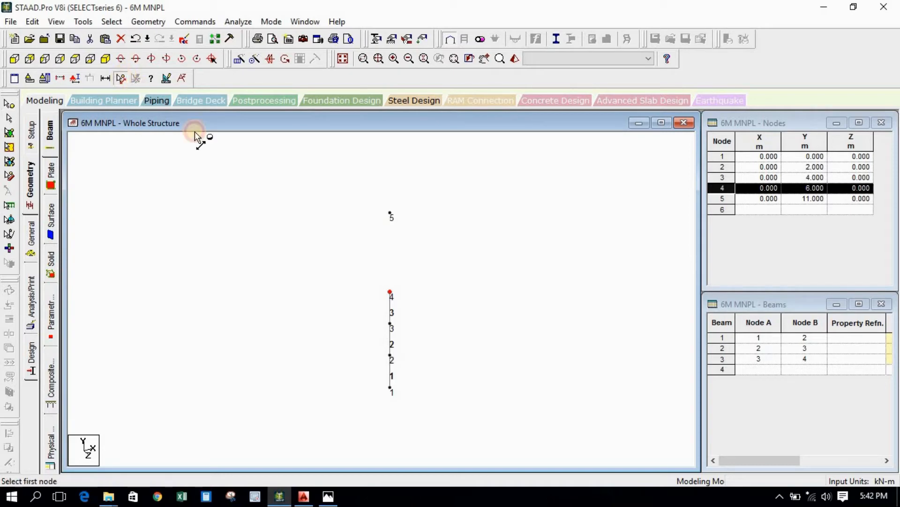
left_click(389, 291)
left_click(392, 212)
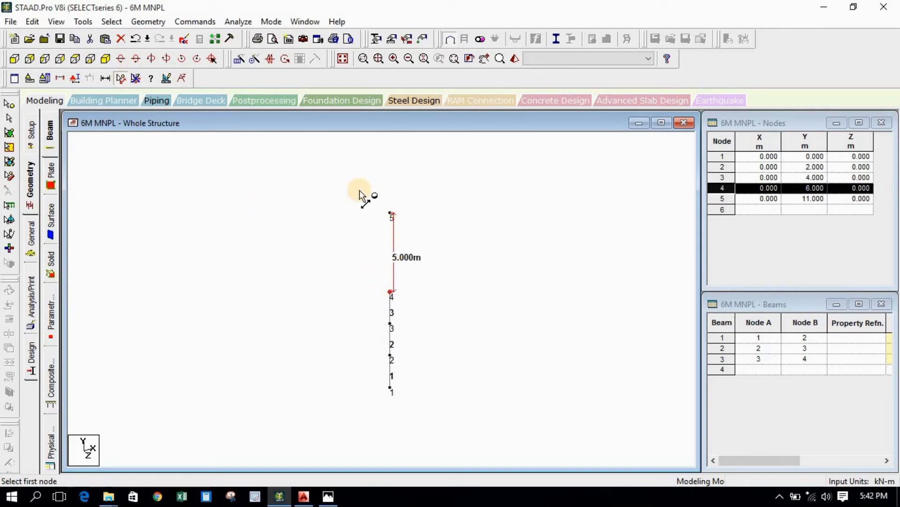
Step: Select node 5 above the pole with the node cursor and delete it
left_click_drag(370, 199, 438, 245)
left_click(8, 119)
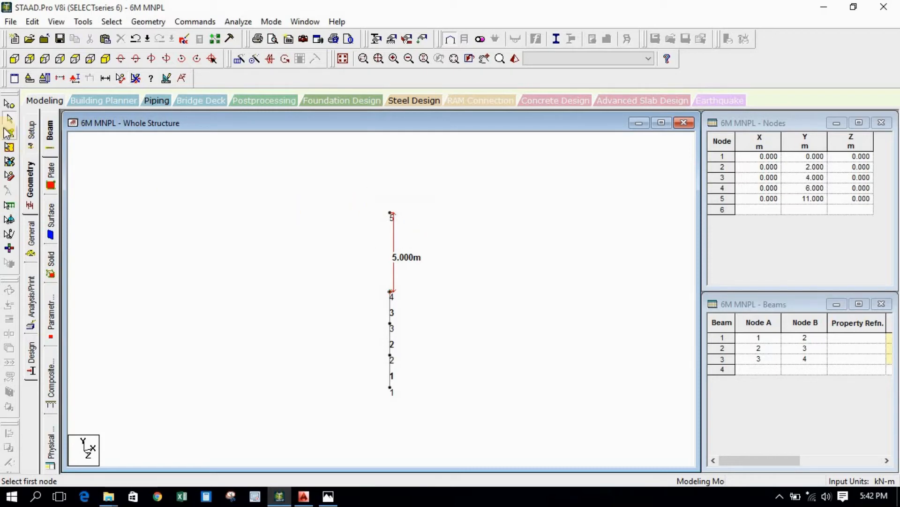
left_click(9, 133)
left_click_drag(353, 199, 446, 257)
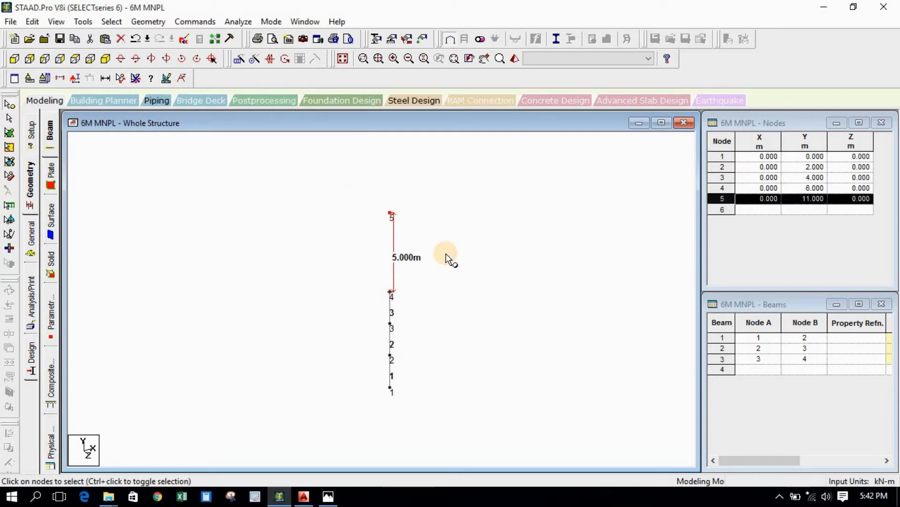
key("Delete")
key("Return")
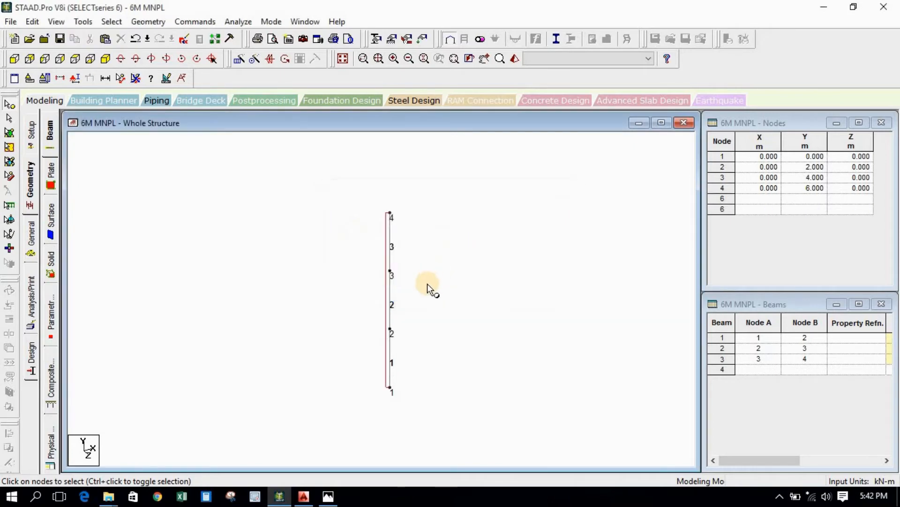
Step: Dimension the pole's full height between nodes 4 and 1, and each of the three segments between neighbouring nodes
left_click(120, 78)
left_click(390, 213)
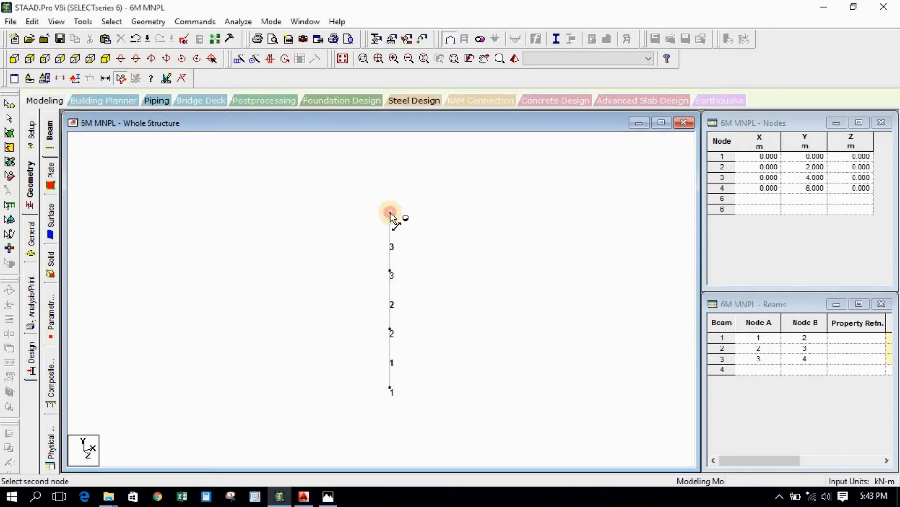
left_click(390, 386)
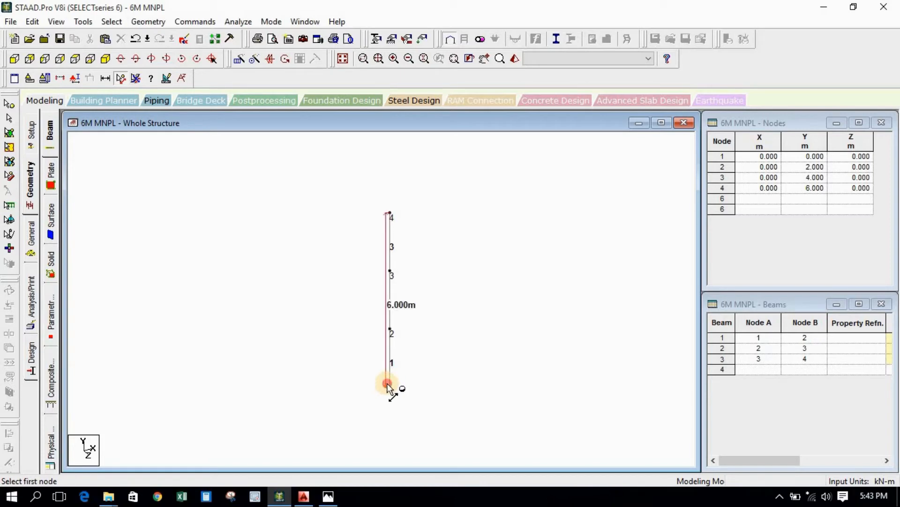
left_click(389, 386)
left_click(391, 334)
left_click(391, 334)
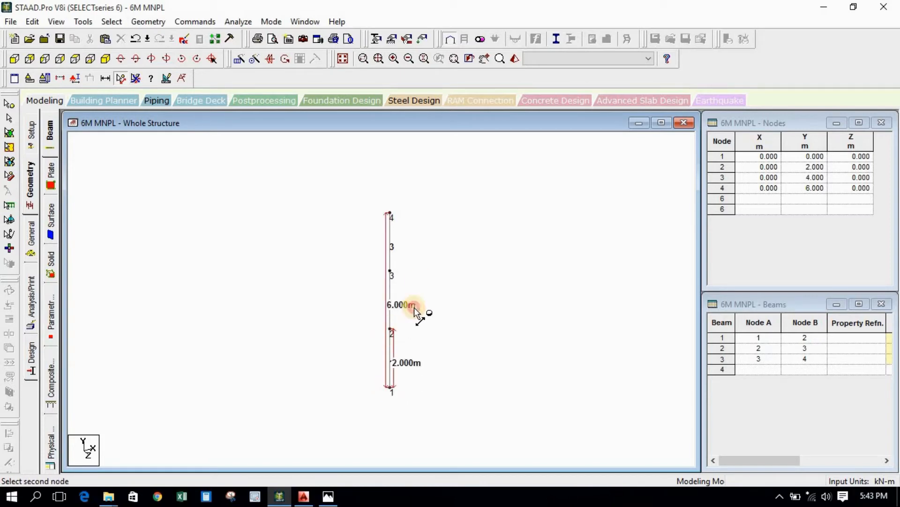
left_click(390, 272)
left_click(390, 271)
left_click(388, 213)
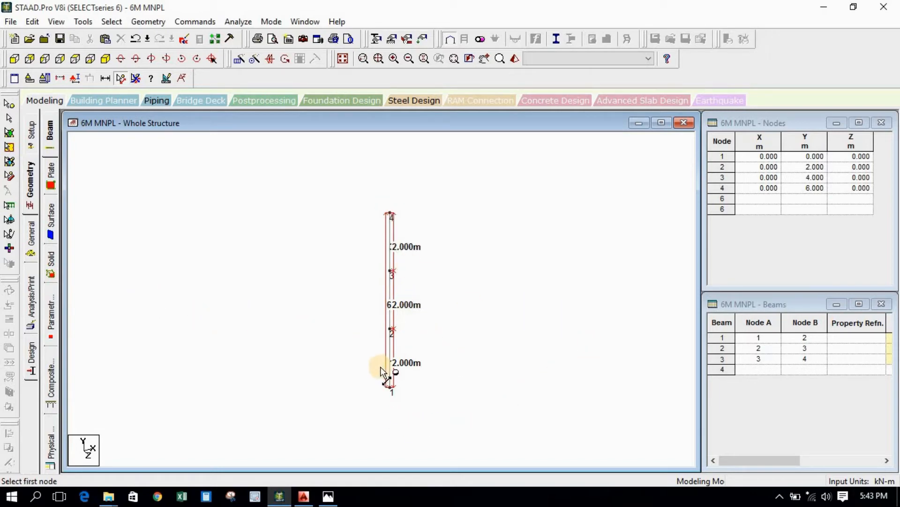
Step: Examine the bottom segment's pipe designation in the AutoCAD drawing, and return to STAAD.Pro
left_click(304, 498)
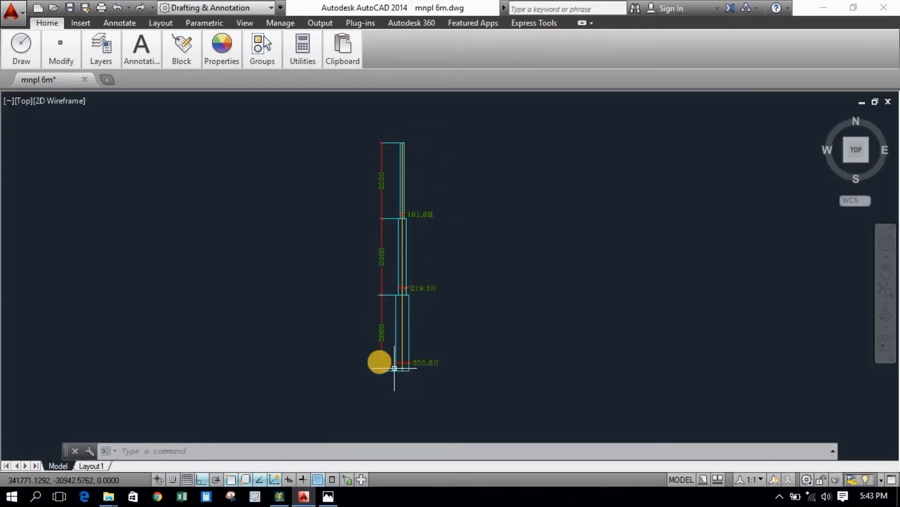
scroll(424, 366, "up", 6)
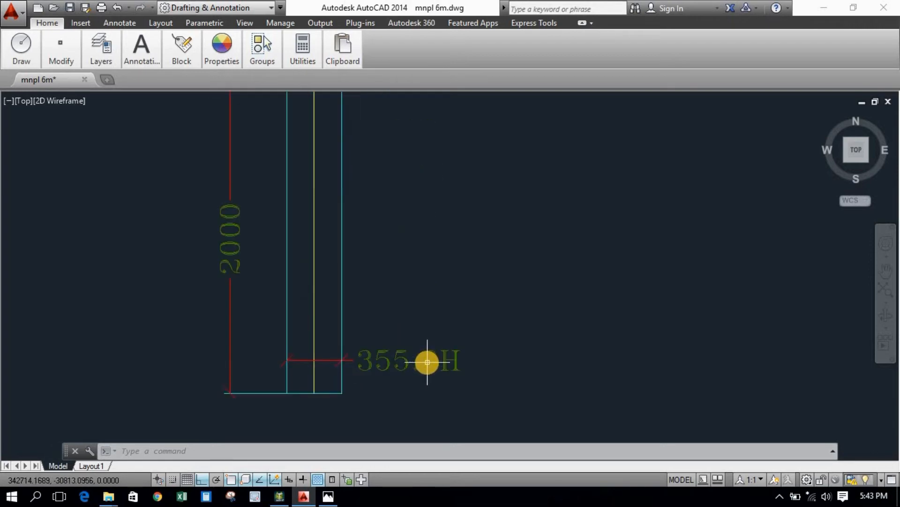
scroll(427, 361, "down", 5)
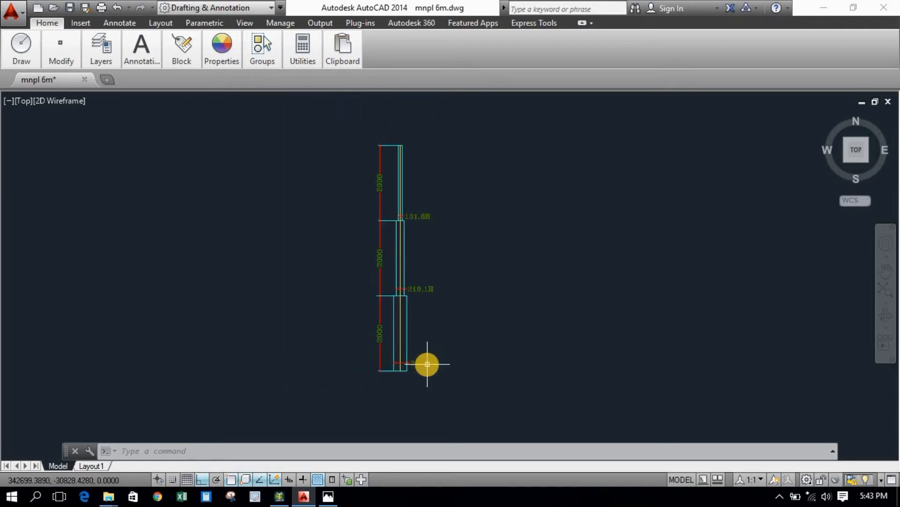
left_click(278, 498)
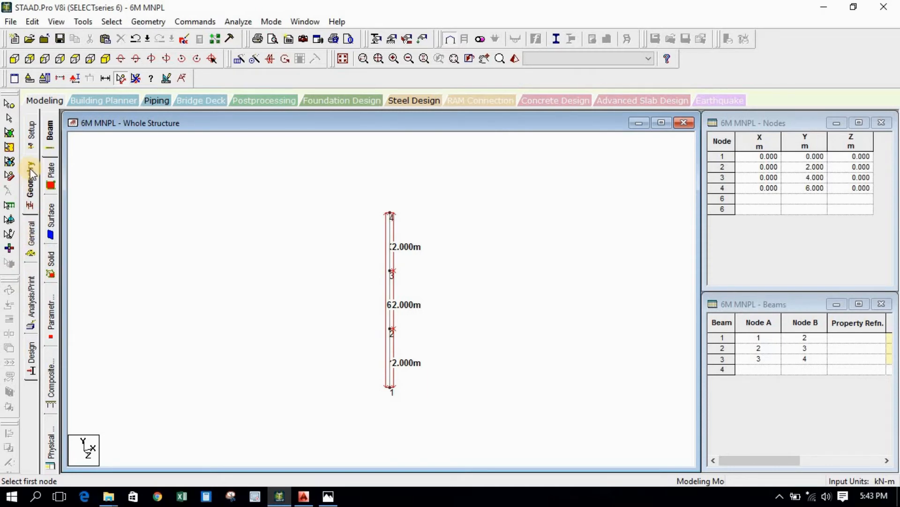
Step: Look through the general modeling pages for properties, specifications, supports, loads and definitions, and materials
left_click(29, 241)
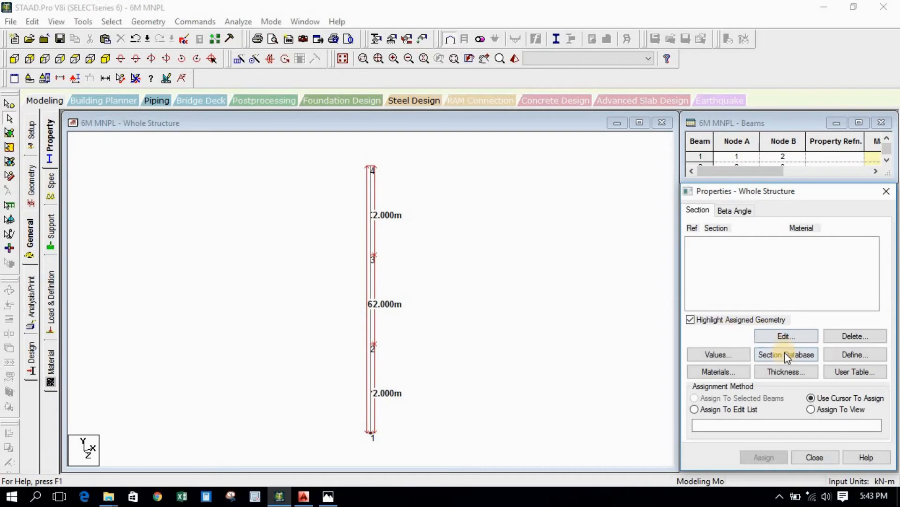
left_click(50, 148)
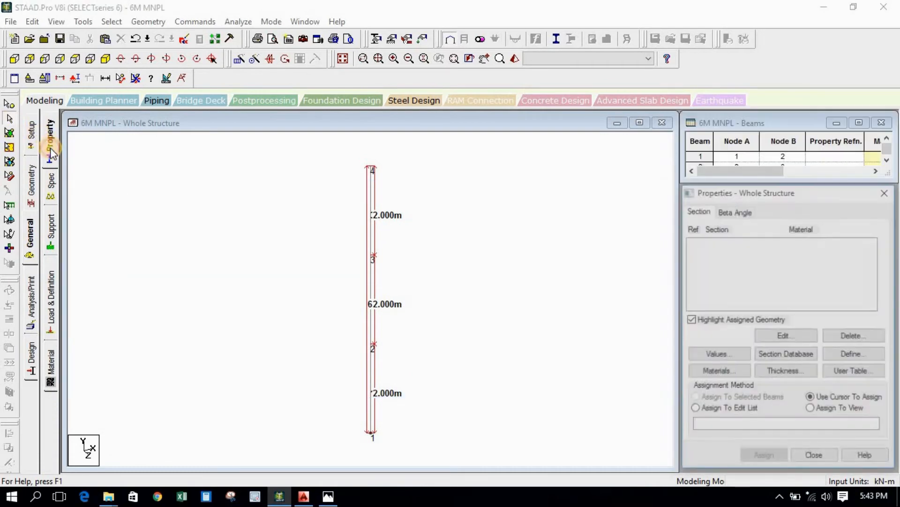
left_click(51, 191)
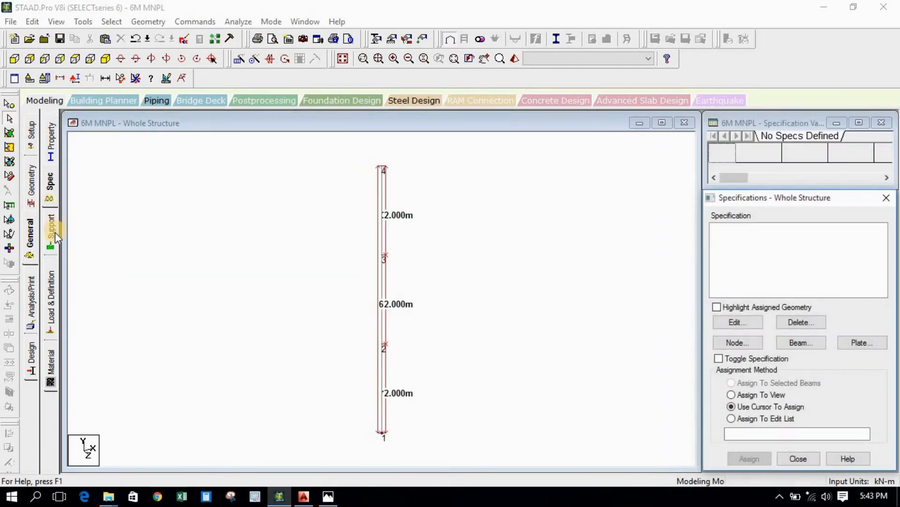
left_click(55, 233)
left_click(49, 312)
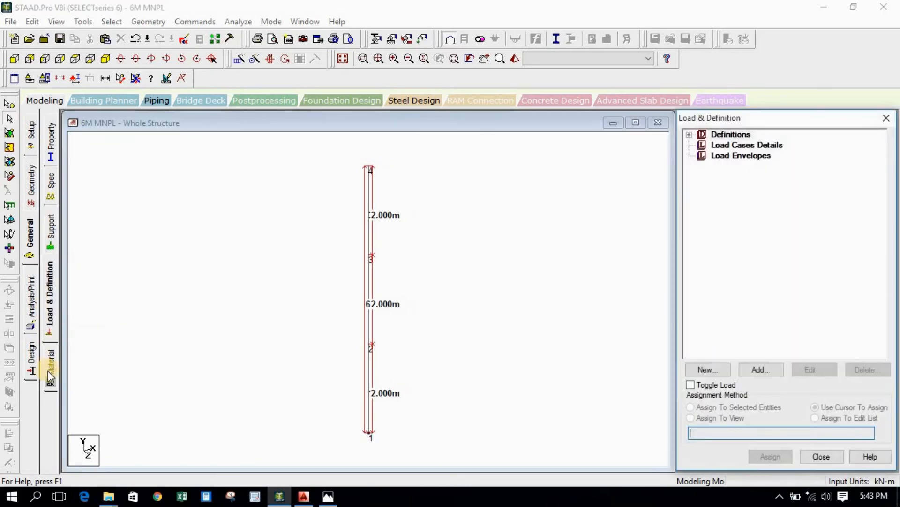
left_click(49, 374)
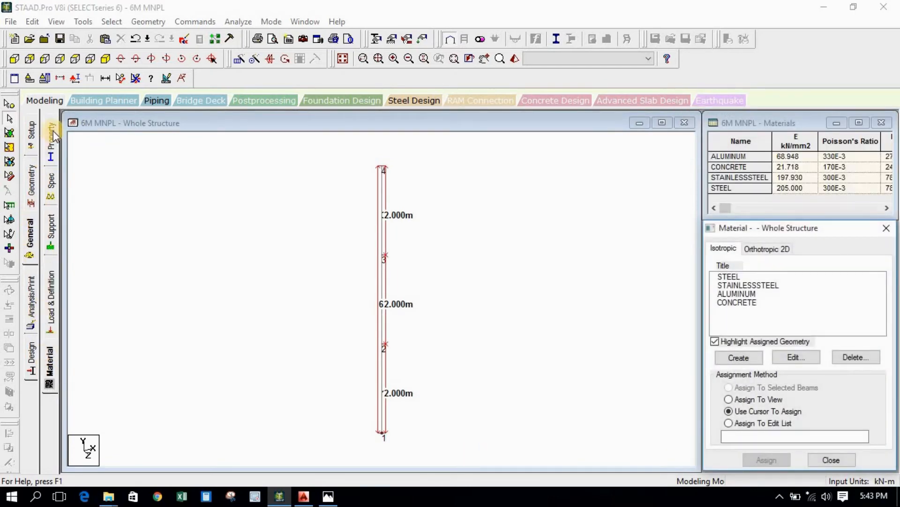
Step: Add the Indian pipe section PIP3556H with STEEL material from the section database to the structure's properties
left_click(52, 131)
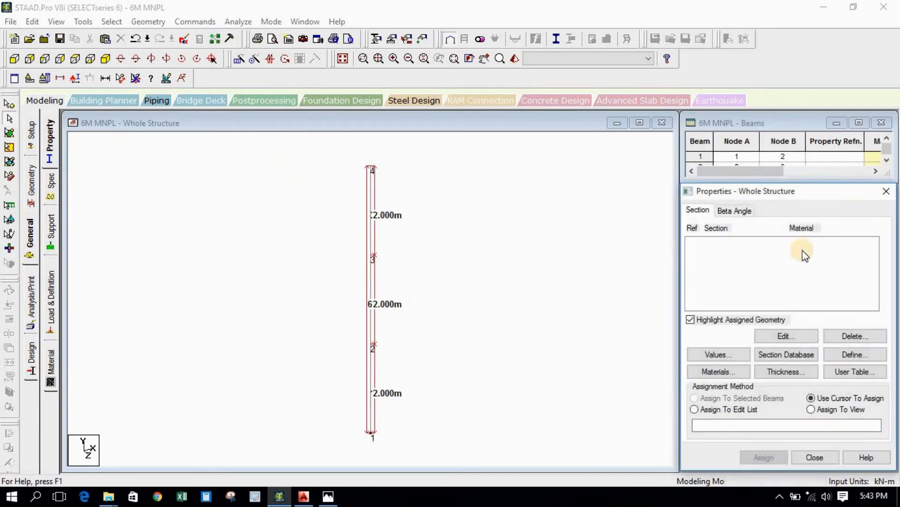
left_click(794, 354)
left_click(781, 355)
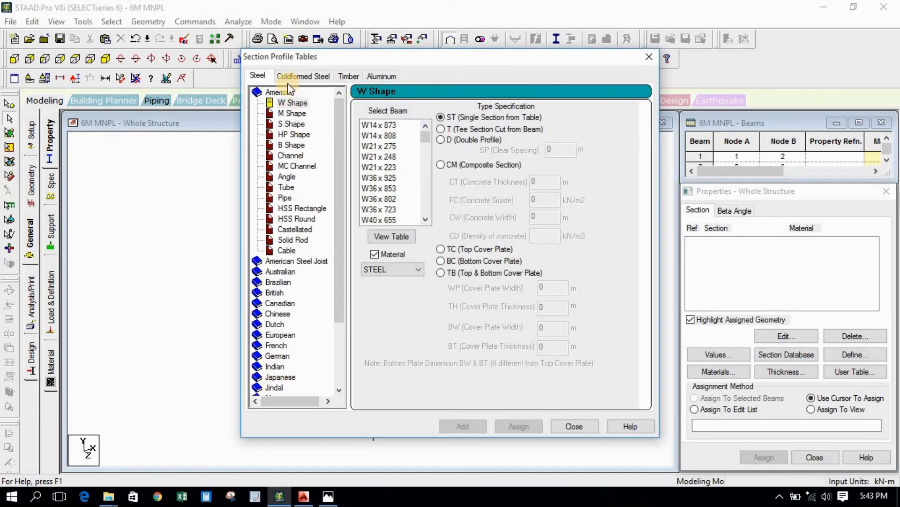
left_click(275, 366)
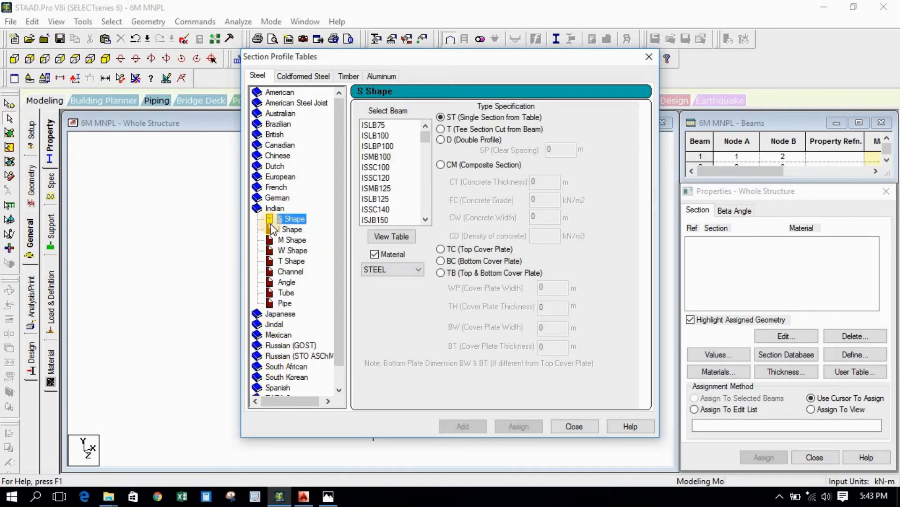
left_click(284, 304)
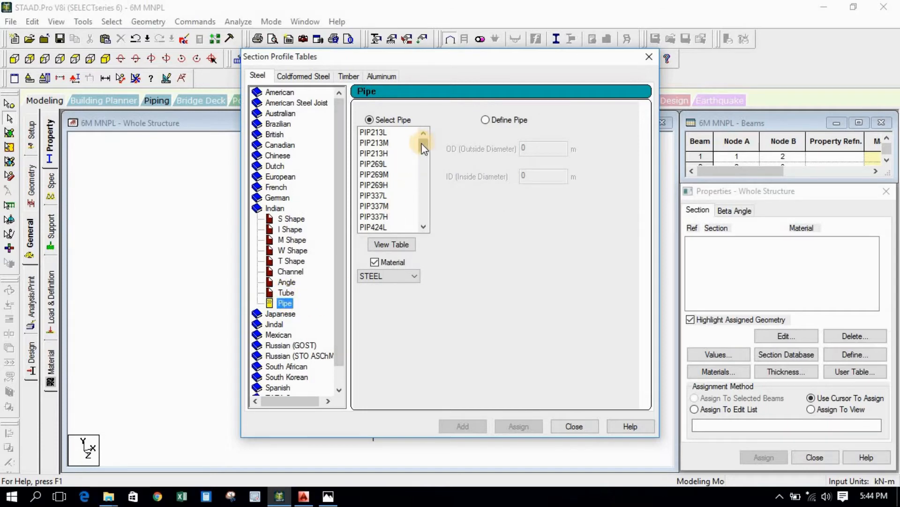
left_click_drag(423, 146, 426, 231)
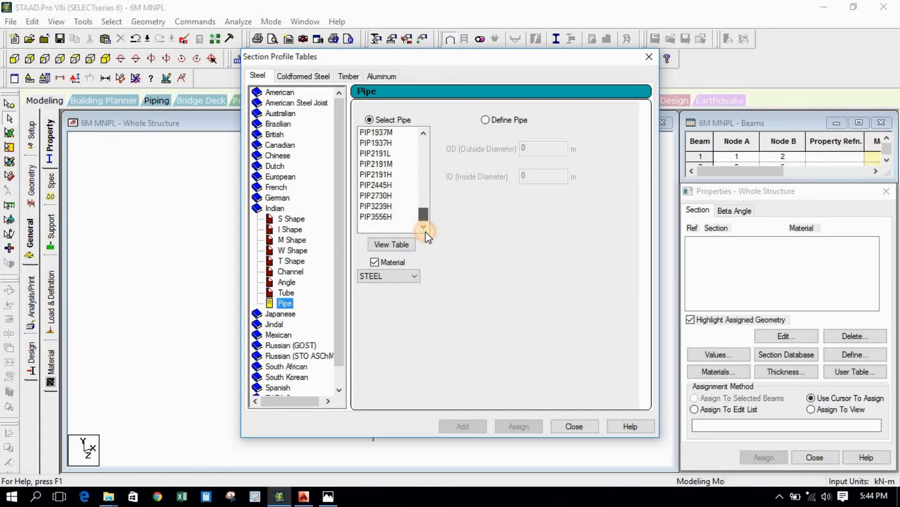
left_click(375, 216)
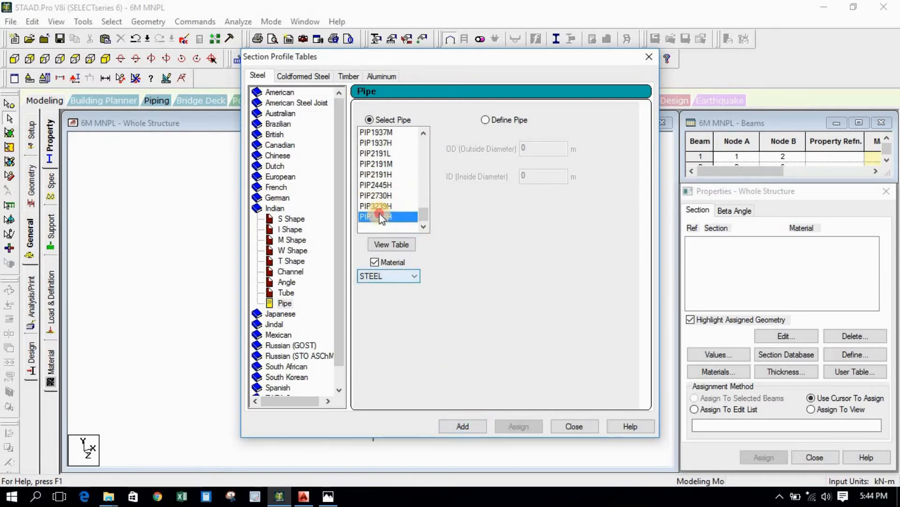
left_click(459, 427)
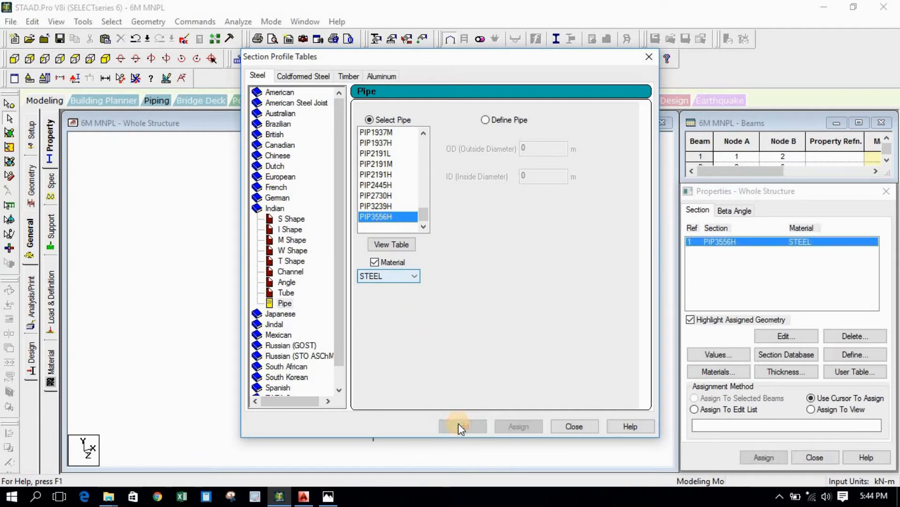
left_click(720, 243)
Step: Check the middle segment's pipe size in the AutoCAD drawing, and add the Indian pipe section PIP2191H in STEEL in STAAD.Pro
left_click(300, 497)
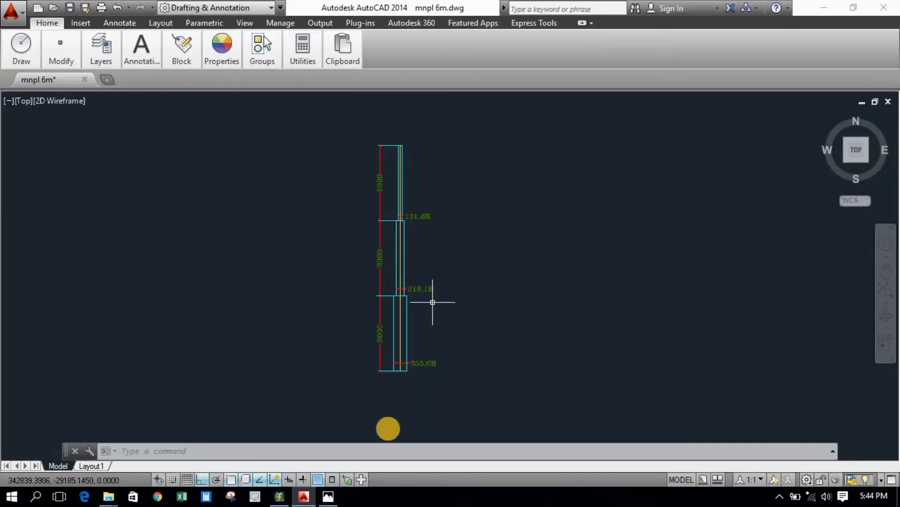
left_click(279, 496)
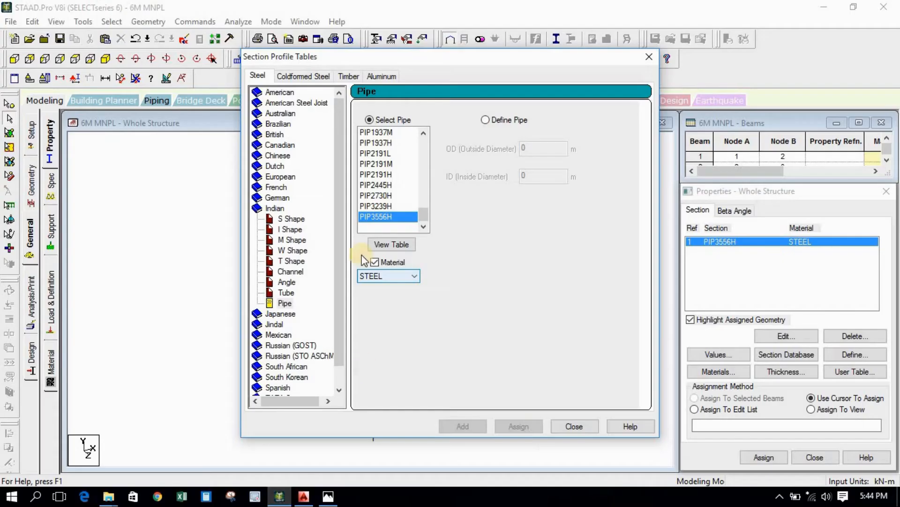
left_click(381, 175)
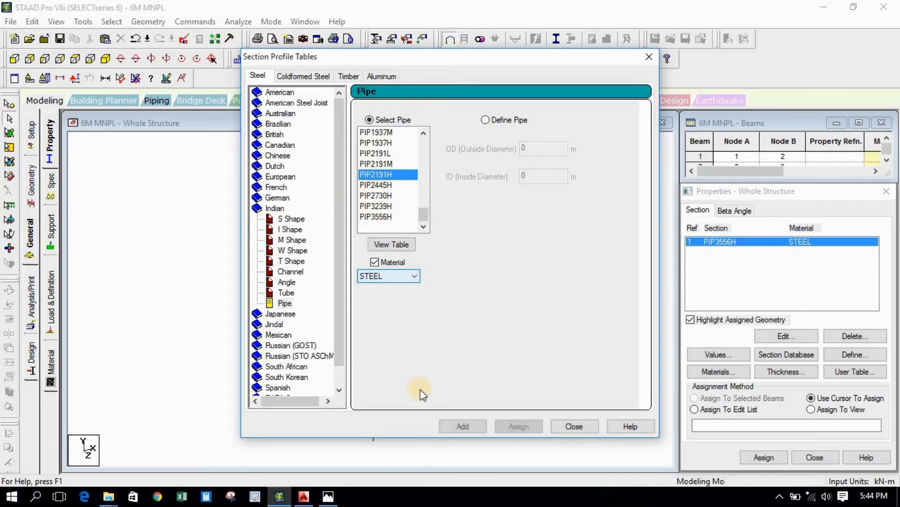
left_click(465, 426)
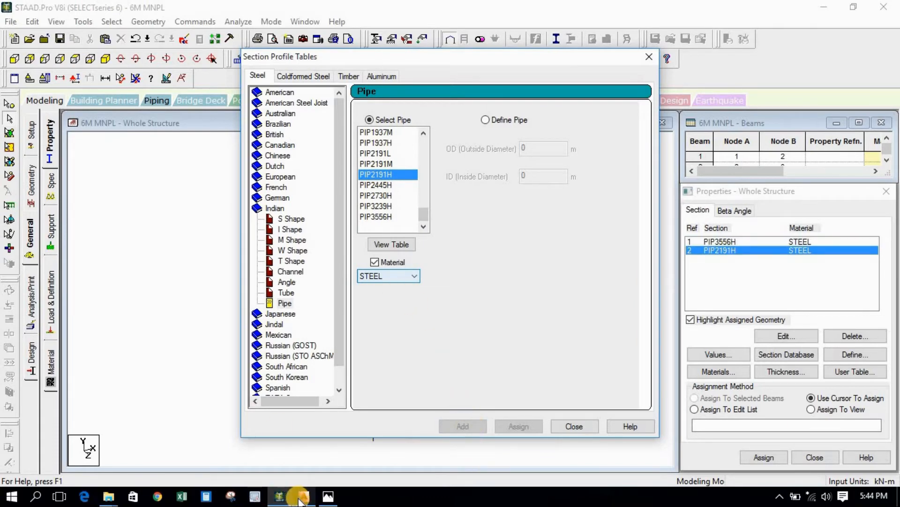
Step: Check the top segment's pipe size in the AutoCAD drawing, and add the Indian pipe section PIP1016H in STEEL in STAAD.Pro
left_click(301, 497)
scroll(404, 161, "up", 6)
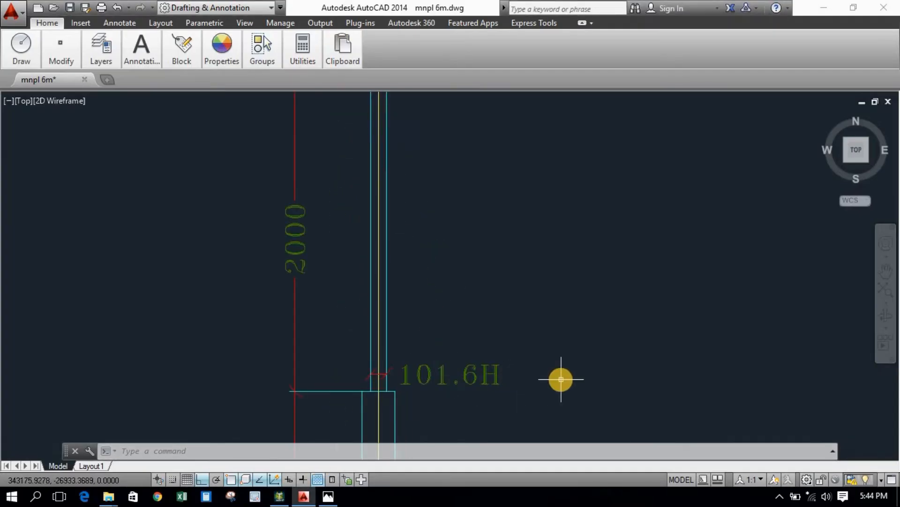
left_click(289, 496)
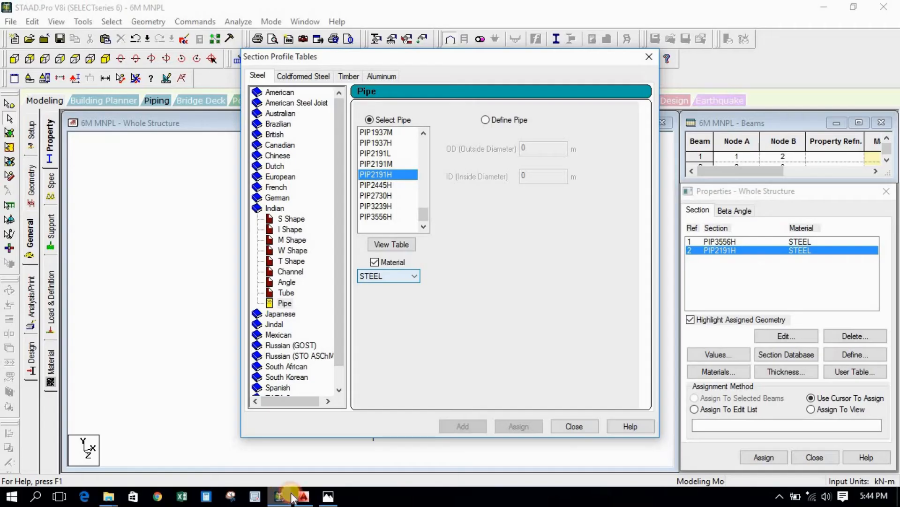
scroll(406, 142, "up", 5)
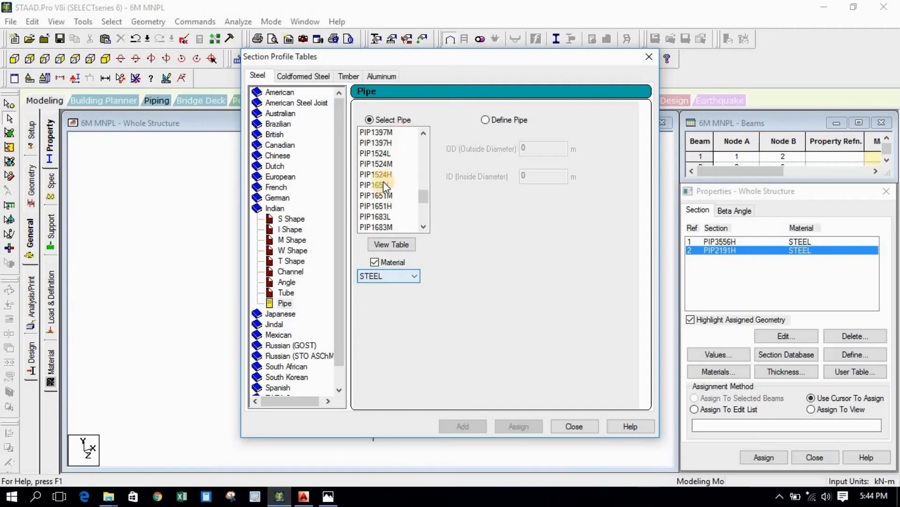
scroll(384, 181, "up", 3)
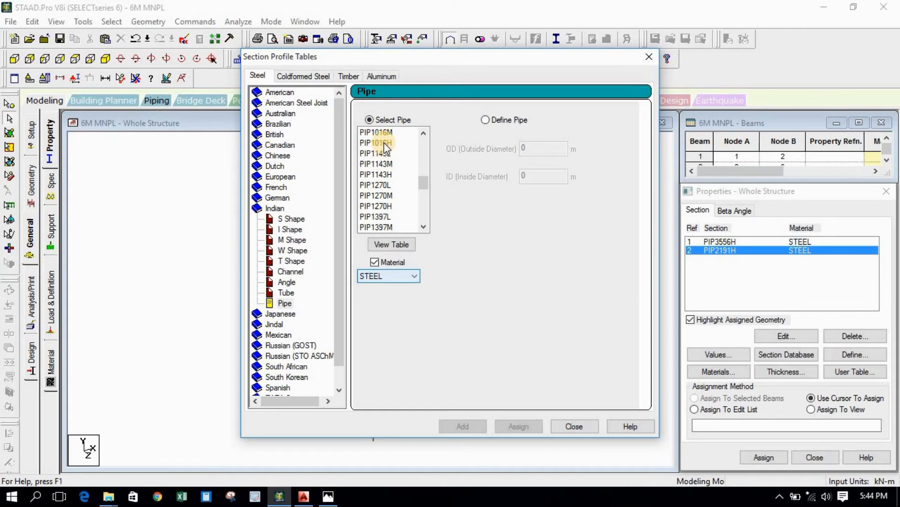
left_click(383, 143)
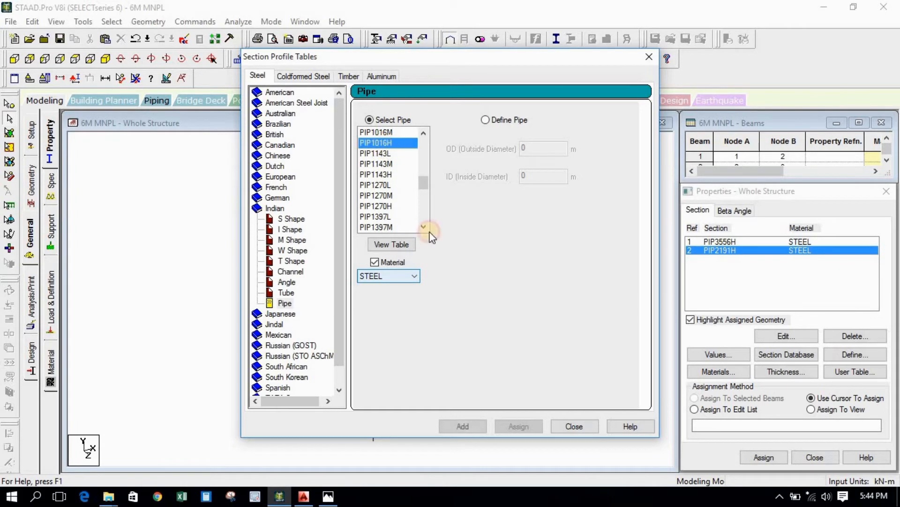
left_click(468, 426)
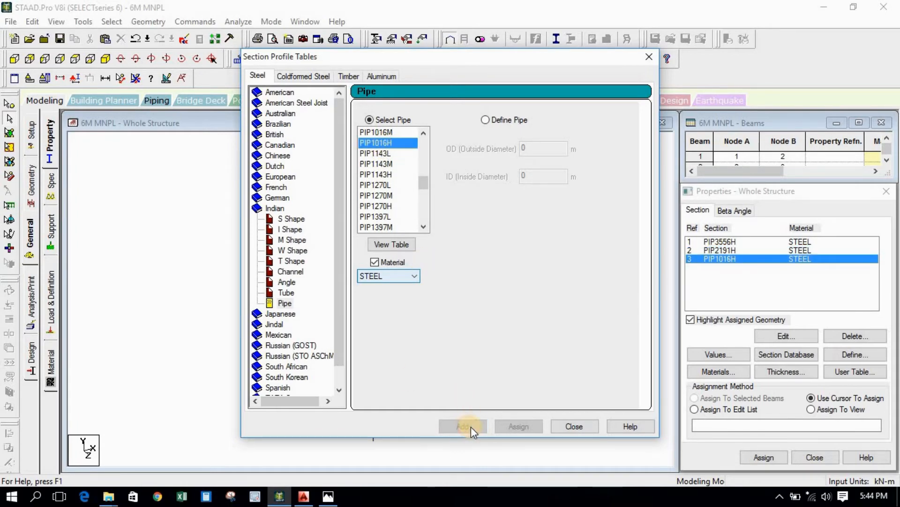
left_click(567, 426)
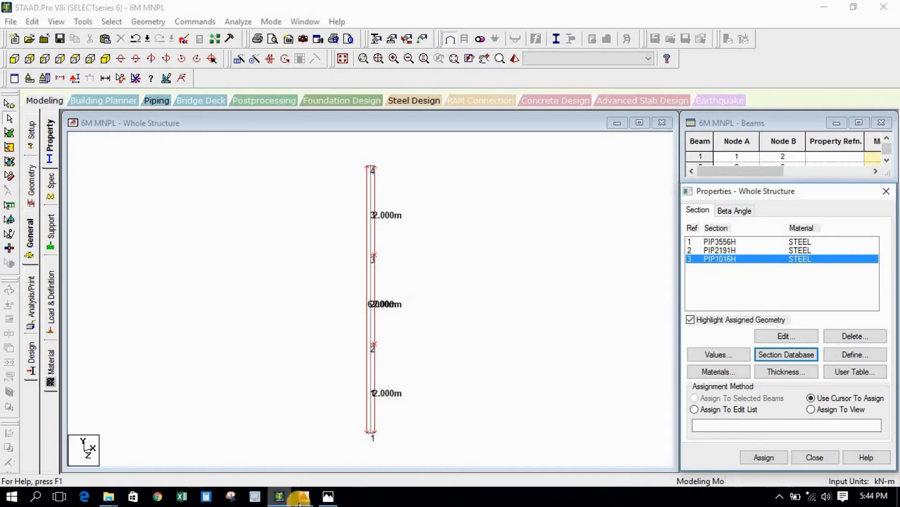
Step: Select the monopole's beams and remove the displayed beam dimensions from the whole-structure view
left_click_drag(330, 161, 409, 256)
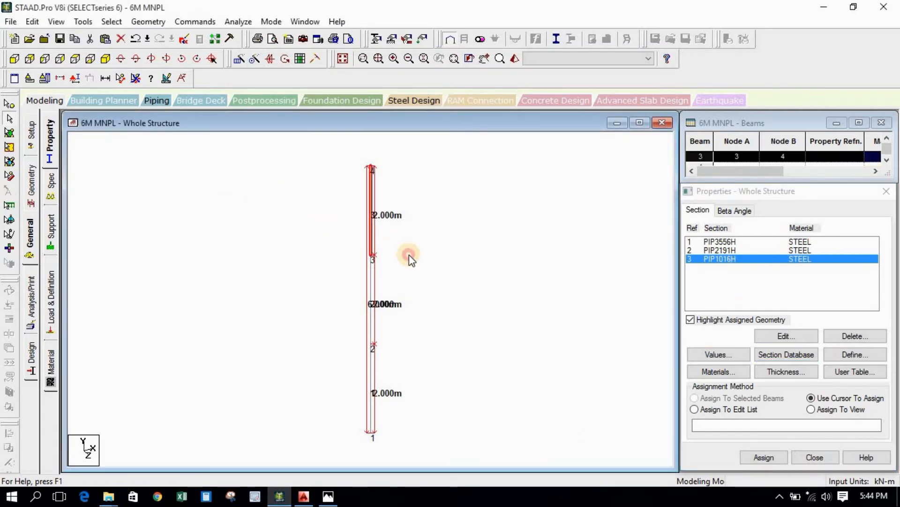
left_click(442, 261)
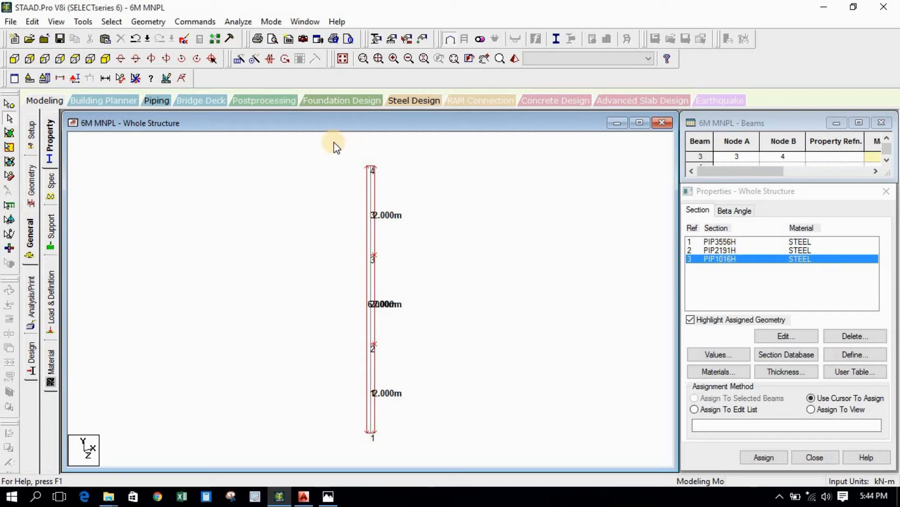
left_click_drag(333, 145, 450, 446)
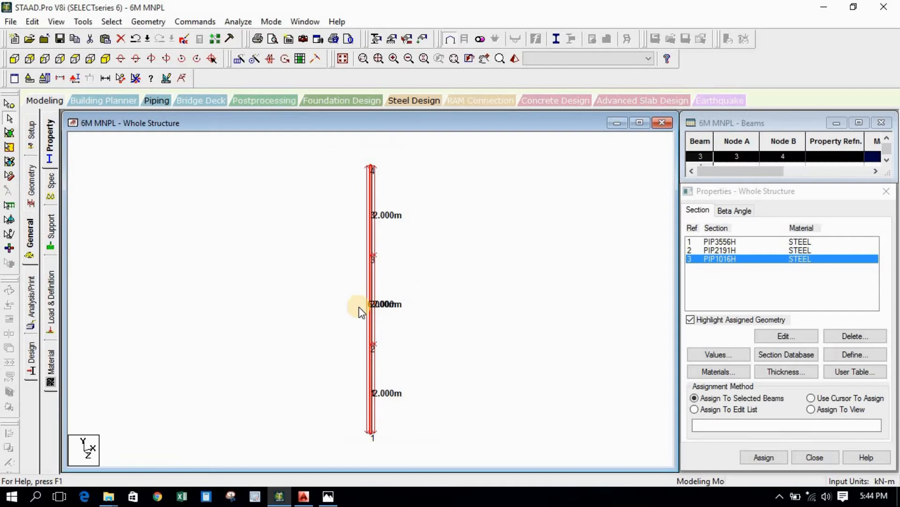
left_click(135, 79)
left_click(473, 257)
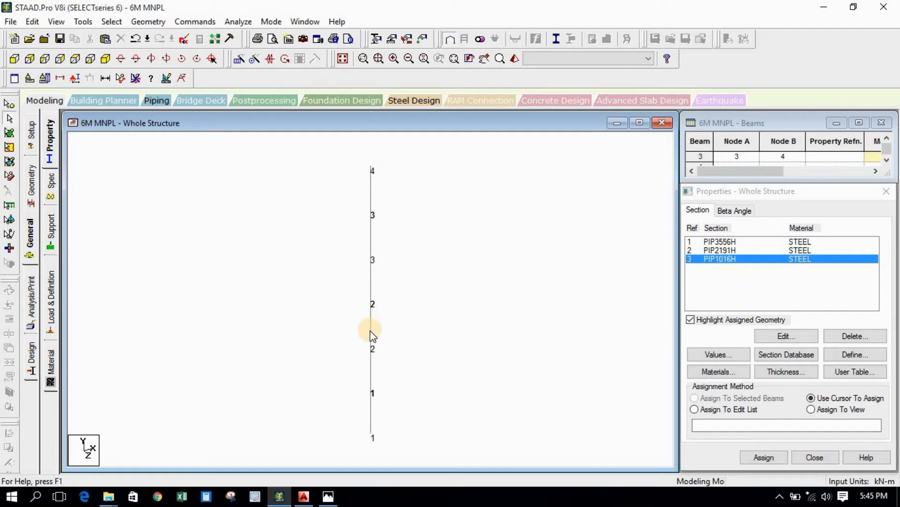
Step: Hide the node and beam numbers and display the node points on the monopole
left_click(369, 294)
key("shift+n")
key("shift+k")
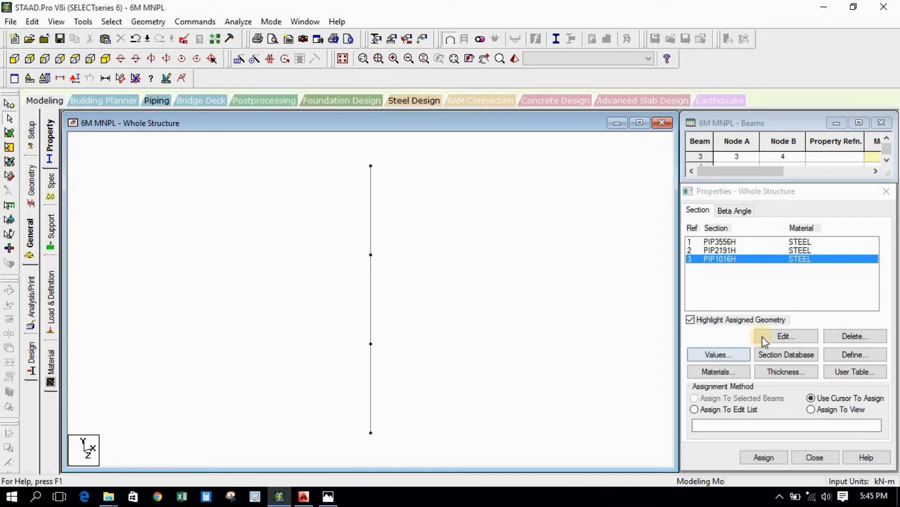
Step: Assign section PIP1016H to the monopole's top beam with the Assign To Selected Beams method
left_click(707, 258)
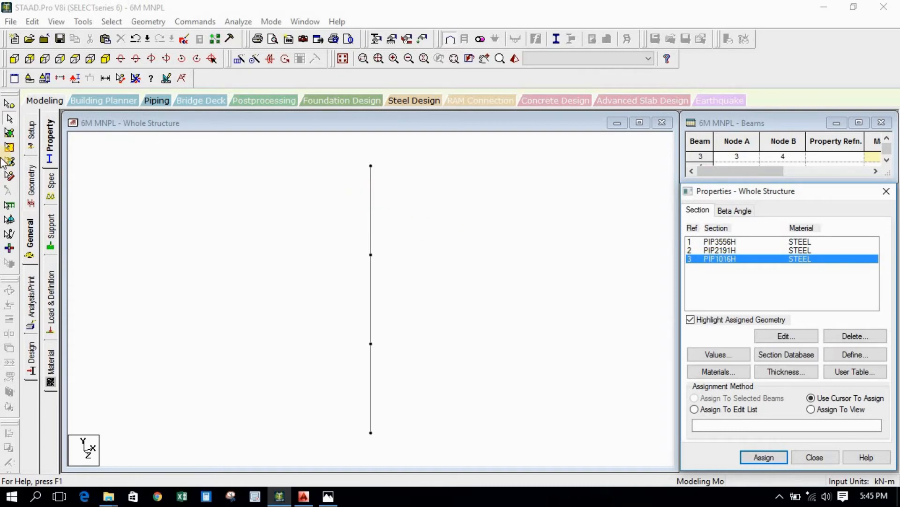
left_click(10, 120)
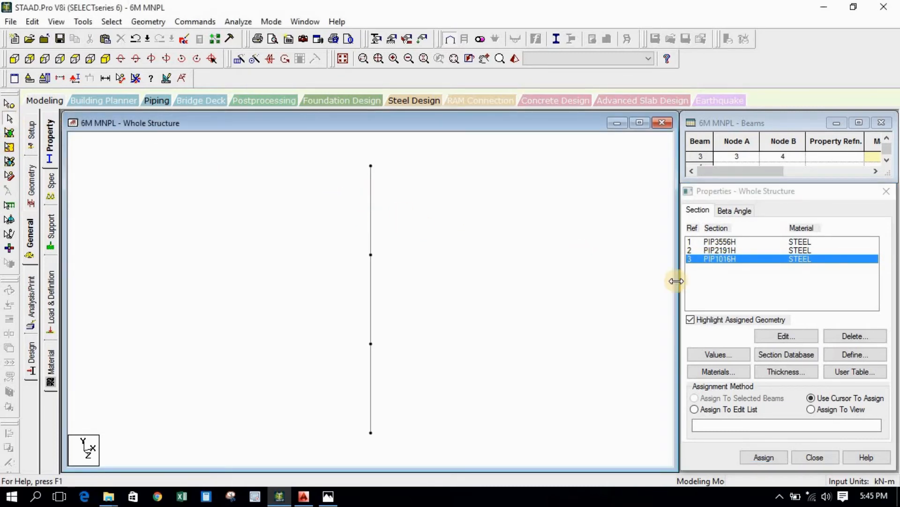
left_click(371, 217)
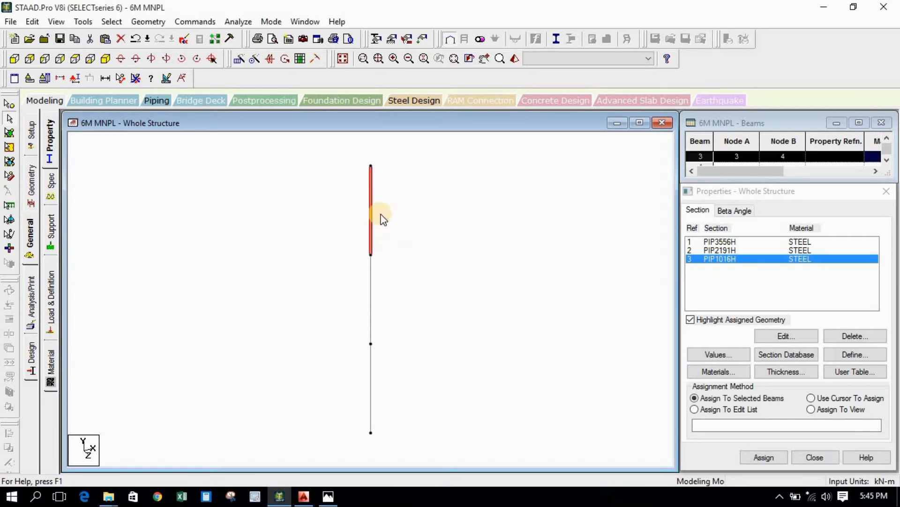
left_click(710, 262)
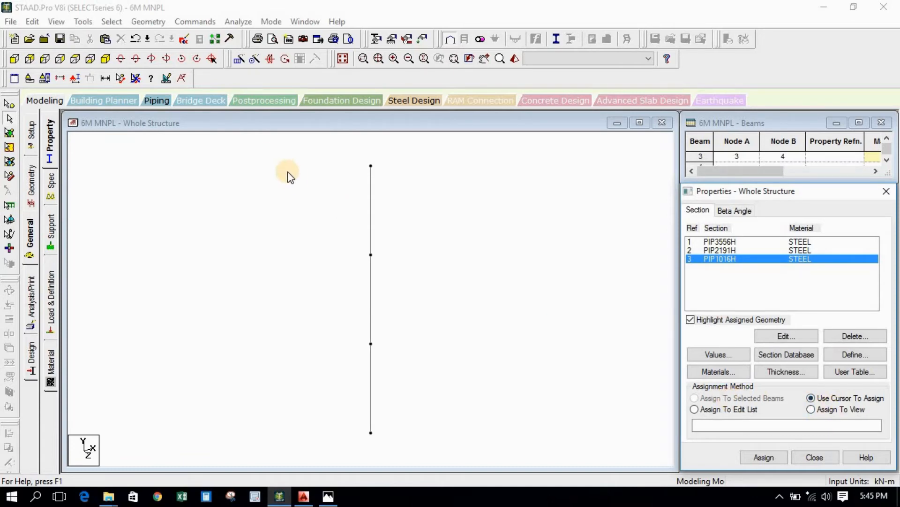
left_click(372, 207)
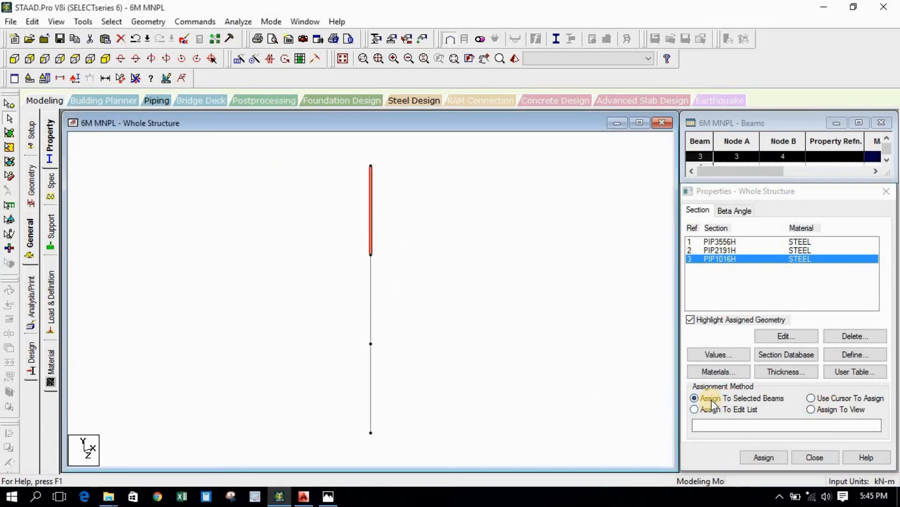
left_click(756, 460)
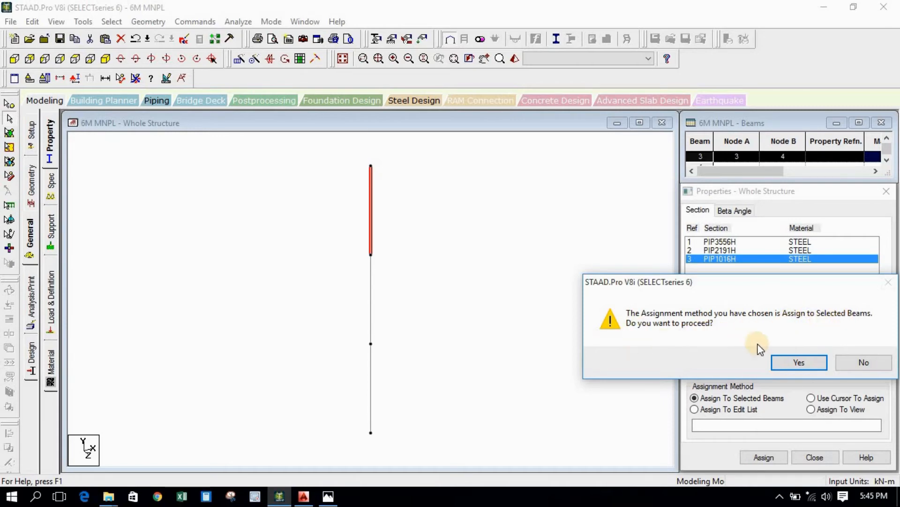
left_click(774, 362)
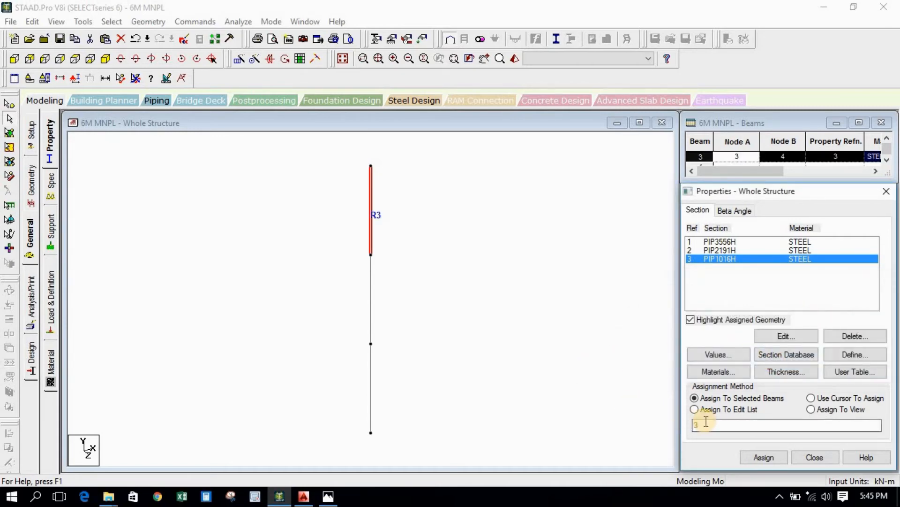
Step: Assign section PIP2191H to the middle beam with the Use Cursor To Assign method, and end the assignment
left_click(725, 251)
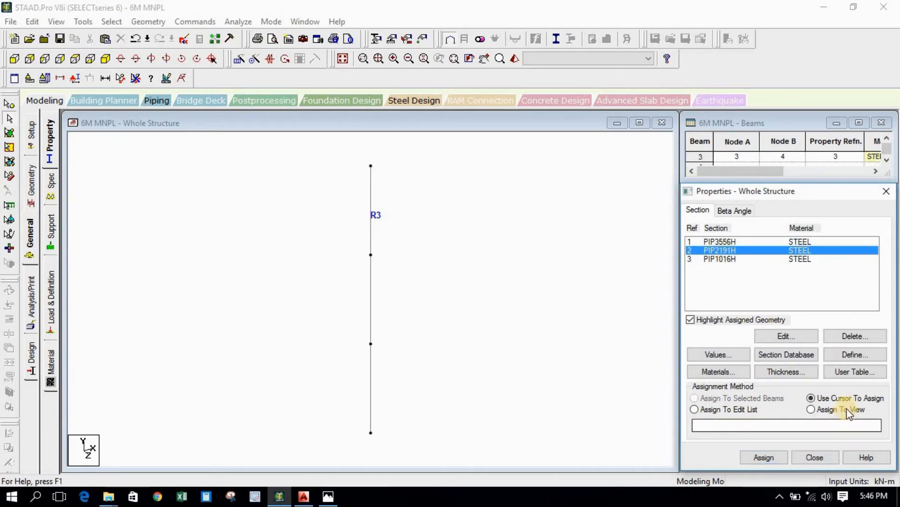
left_click(757, 459)
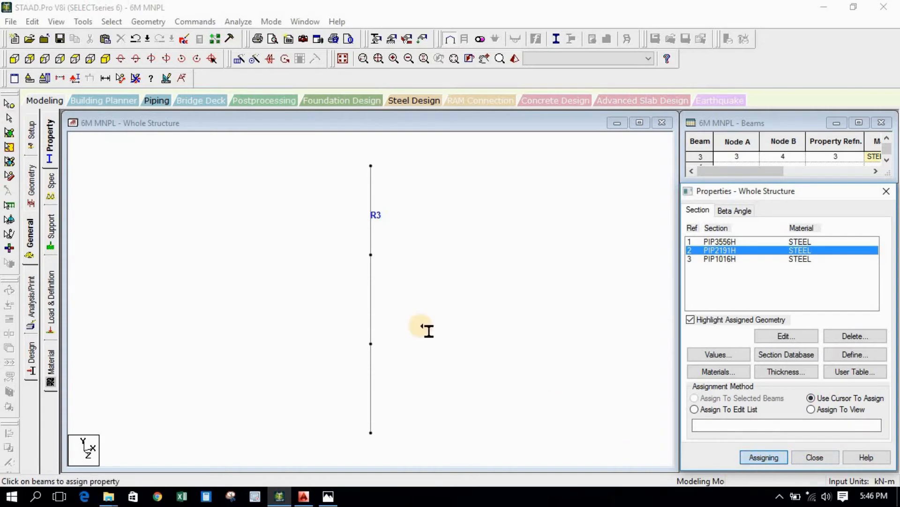
left_click(371, 295)
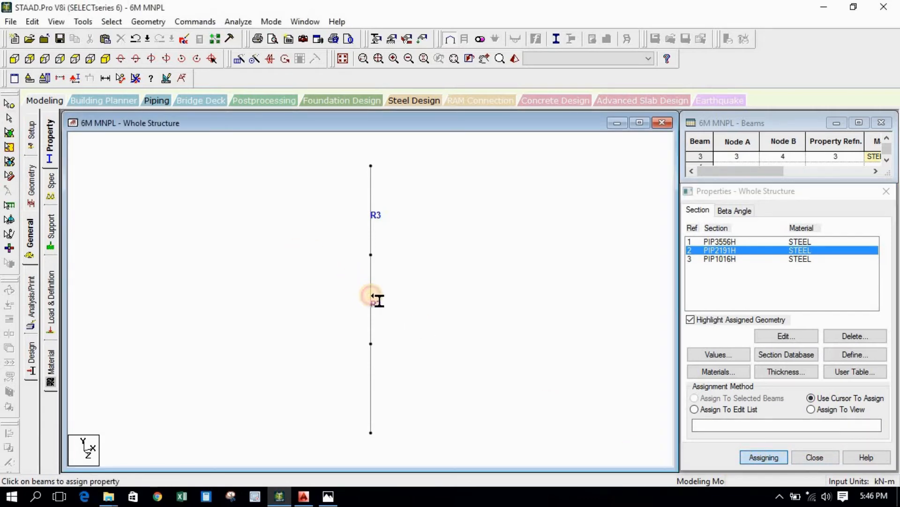
left_click(758, 459)
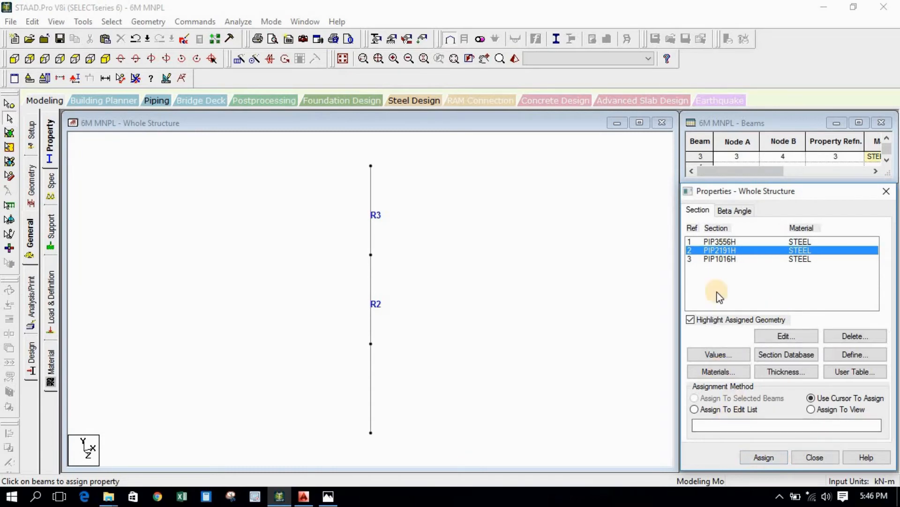
Step: Assign section PIP3556H to beam 1 at the bottom with the Assign To Edit List method
left_click(712, 243)
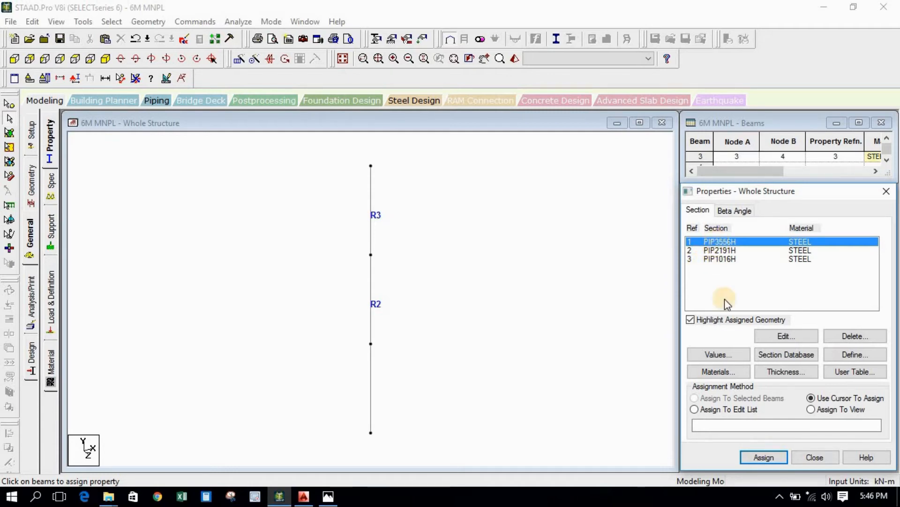
left_click(696, 410)
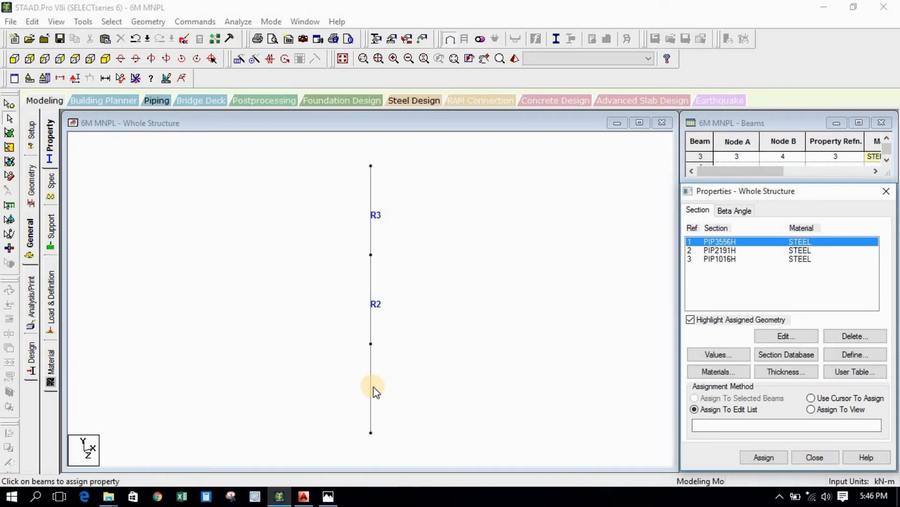
left_click(724, 423)
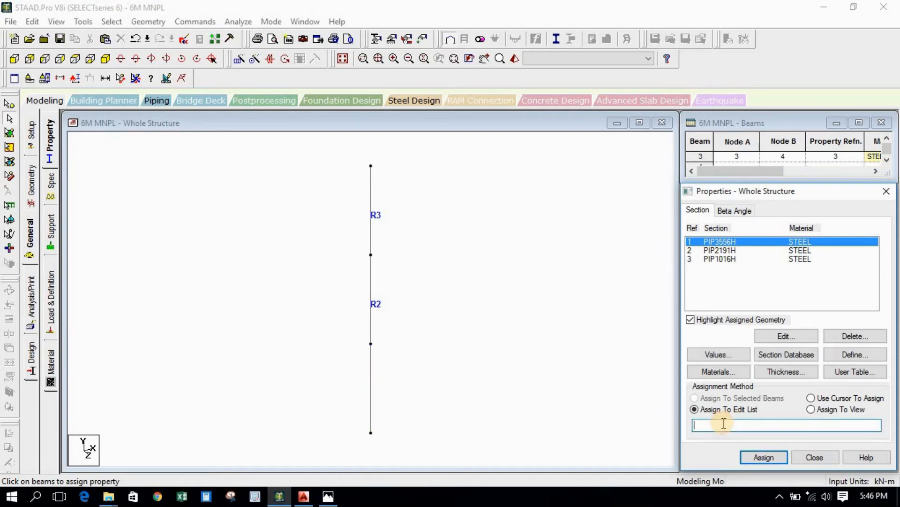
left_click(749, 457)
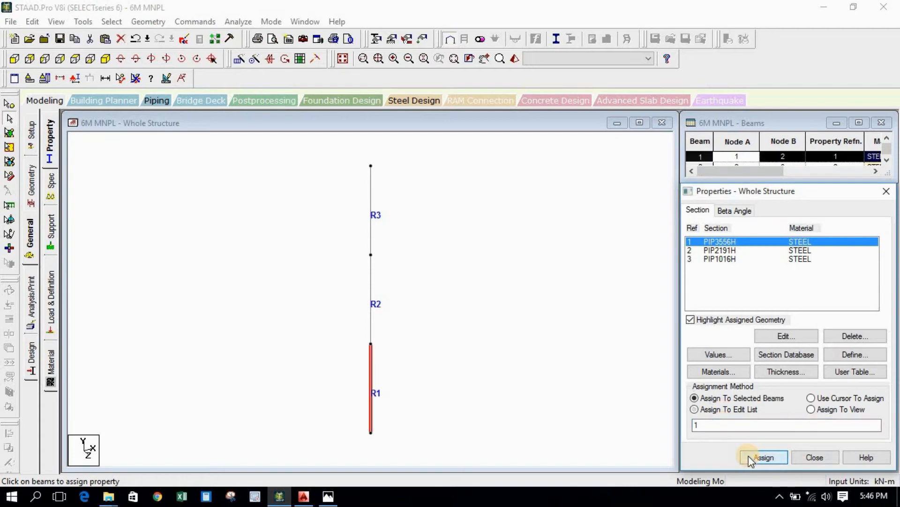
Step: Reapply section PIP1016H to the top beam with the Assign To Selected Beams method
left_click(706, 259)
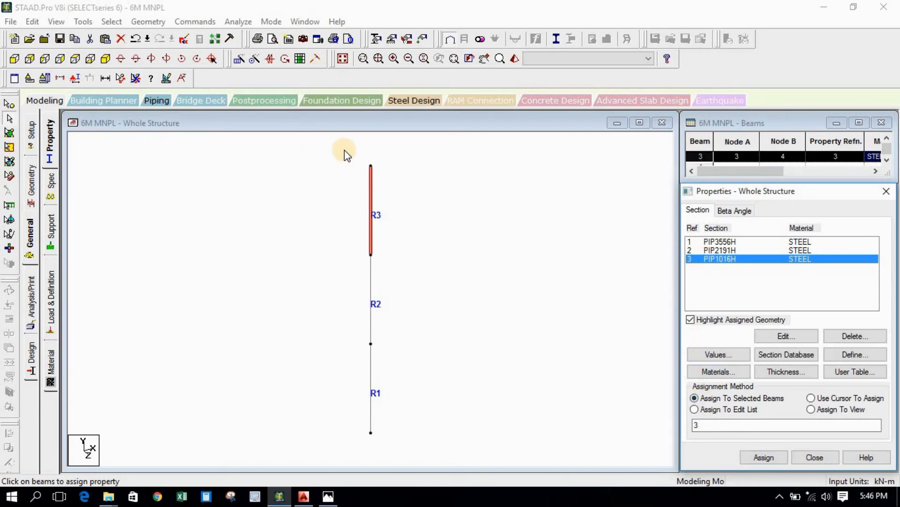
left_click_drag(344, 150, 394, 232)
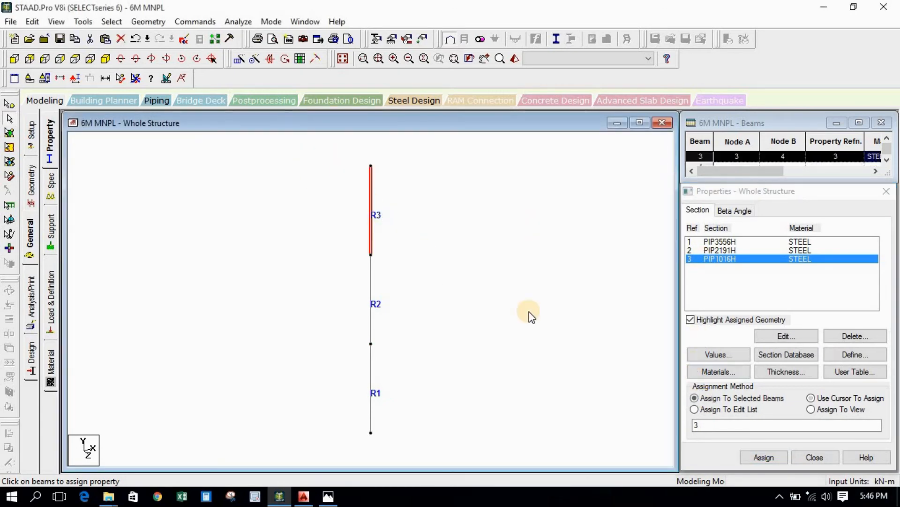
left_click(719, 398)
left_click(749, 456)
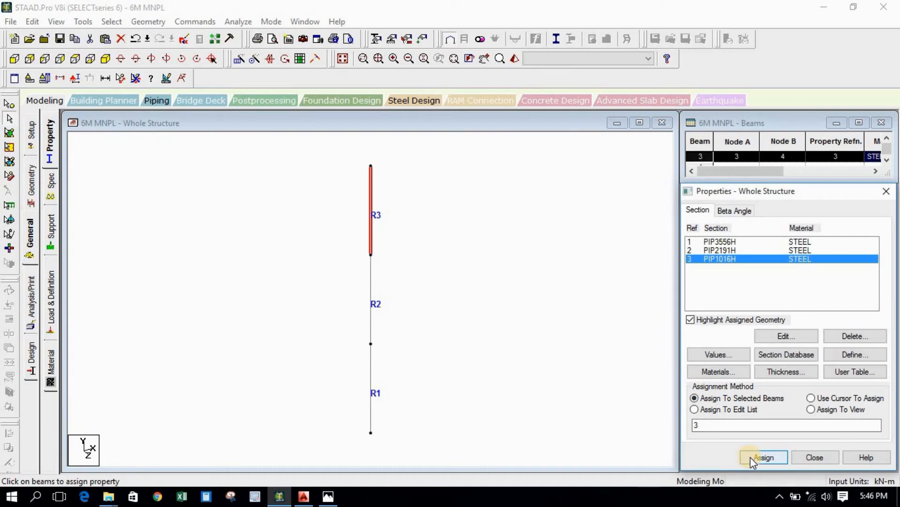
left_click(785, 359)
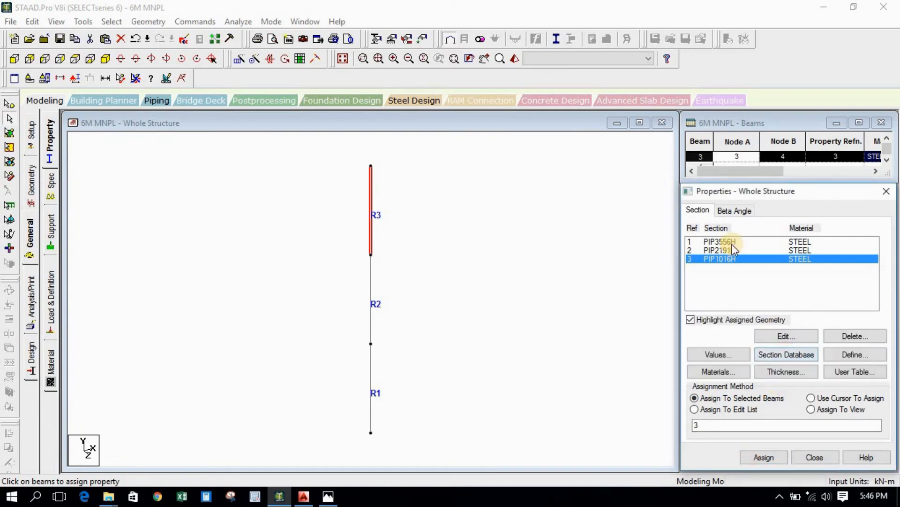
Step: Review the beams assigned to PIP3556H and PIP2191H, along with the Use Cursor To Assign and Assign To View methods
left_click(732, 242)
left_click(731, 251)
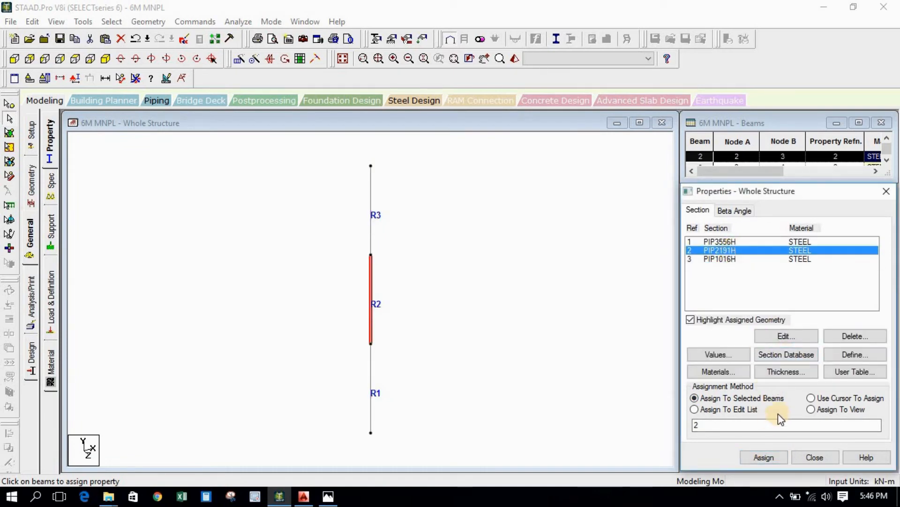
left_click(816, 398)
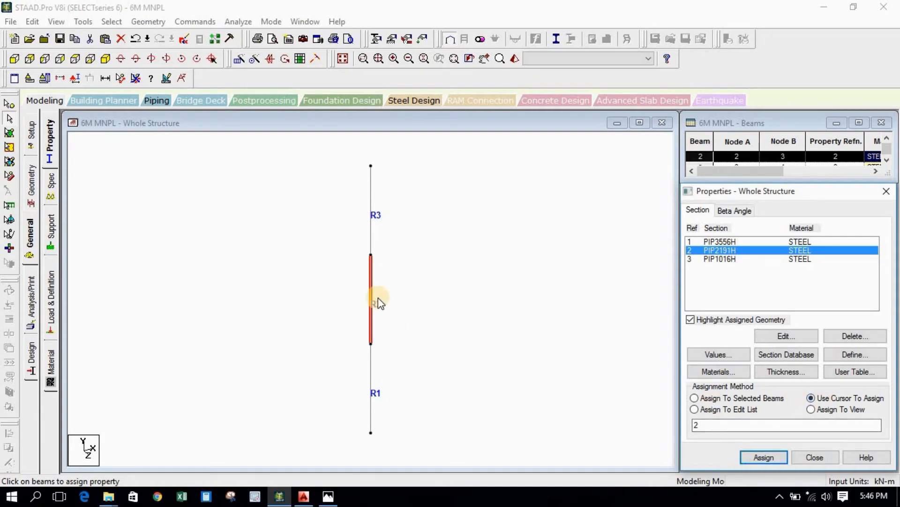
left_click(724, 242)
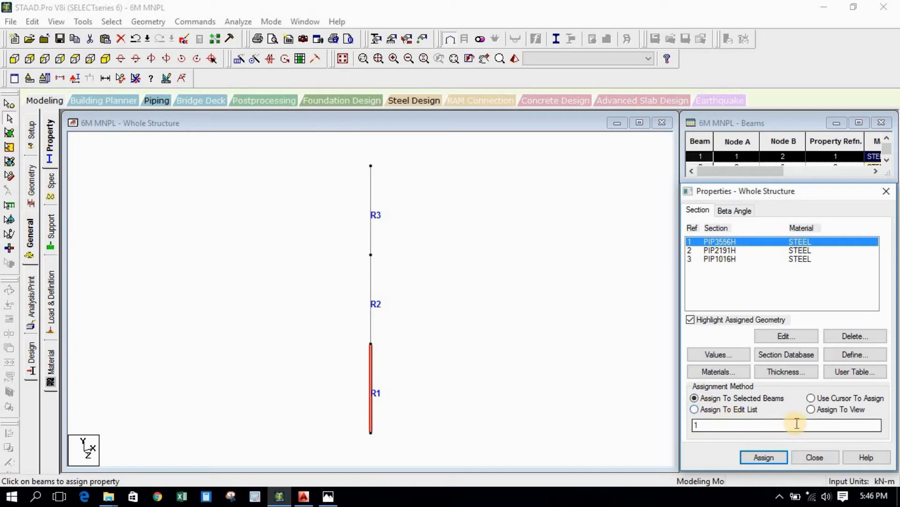
left_click(843, 411)
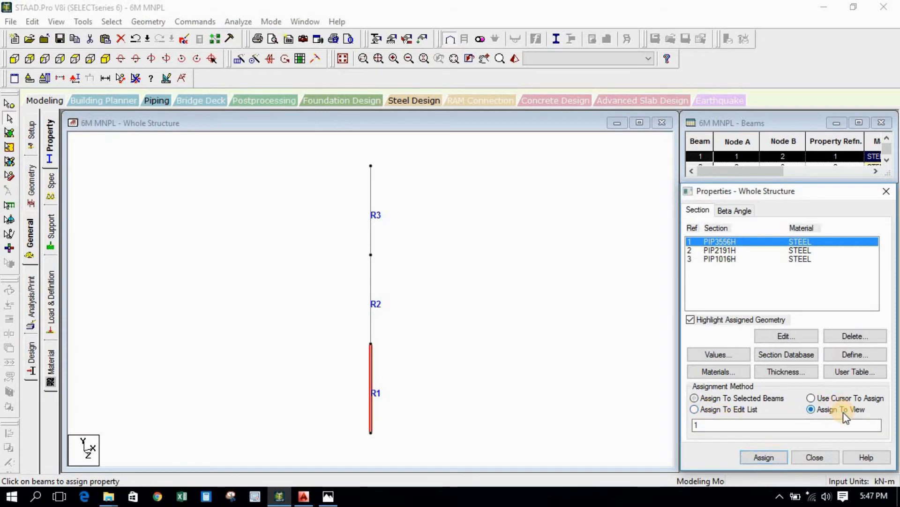
Step: Clear the beam selection and review which beam carries each of the sections PIP3556H, PIP2191H and PIP1016H
left_click(544, 239)
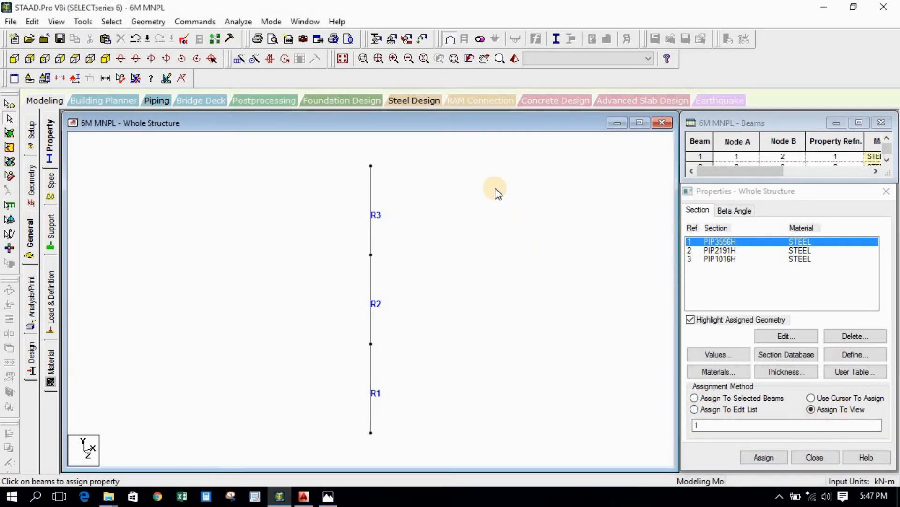
left_click_drag(457, 165, 279, 457)
left_click(544, 324)
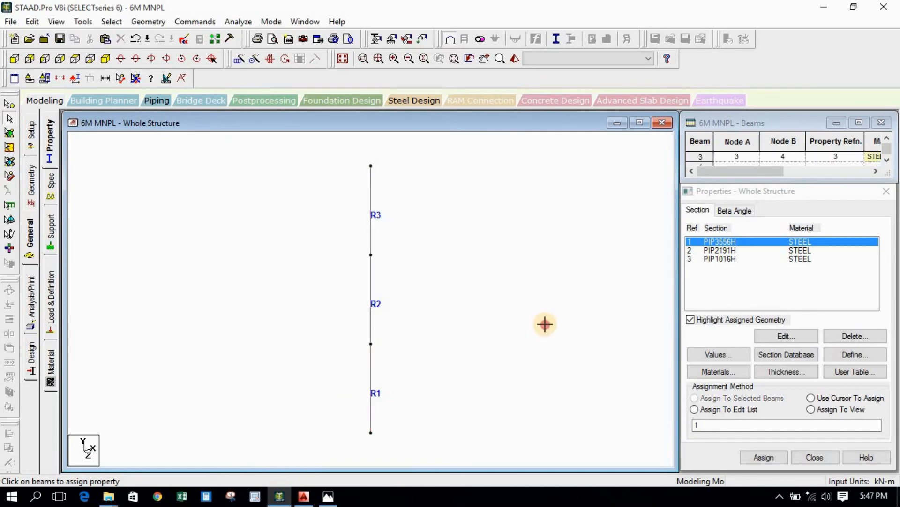
left_click(733, 245)
left_click(732, 250)
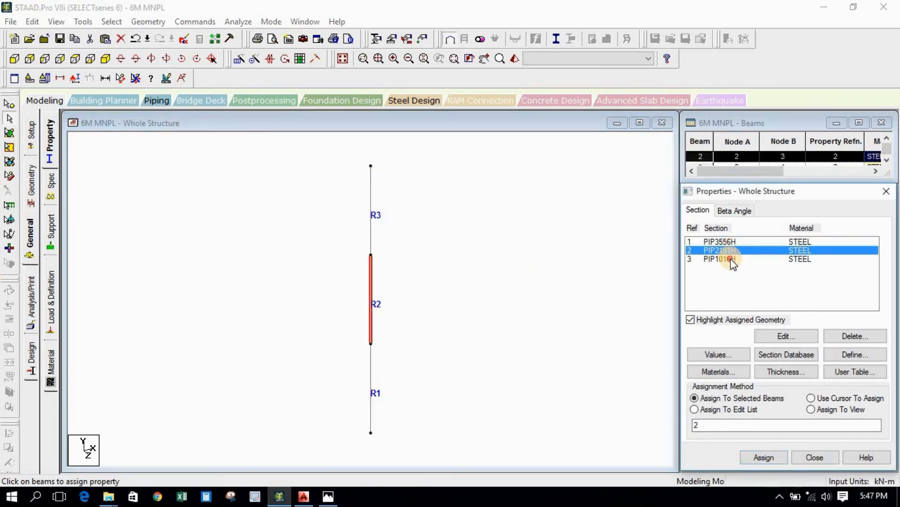
left_click(728, 258)
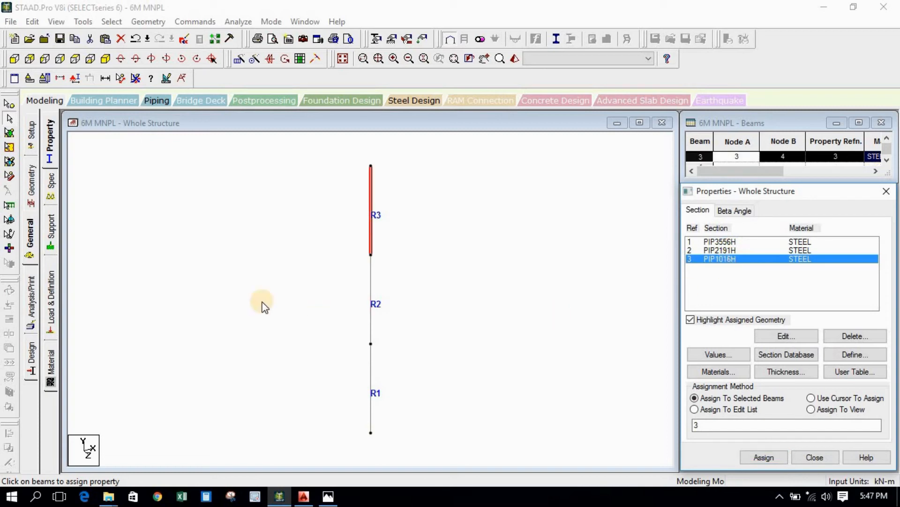
Step: Select the monopole's base node and create a fixed support definition
left_click(50, 190)
left_click(50, 218)
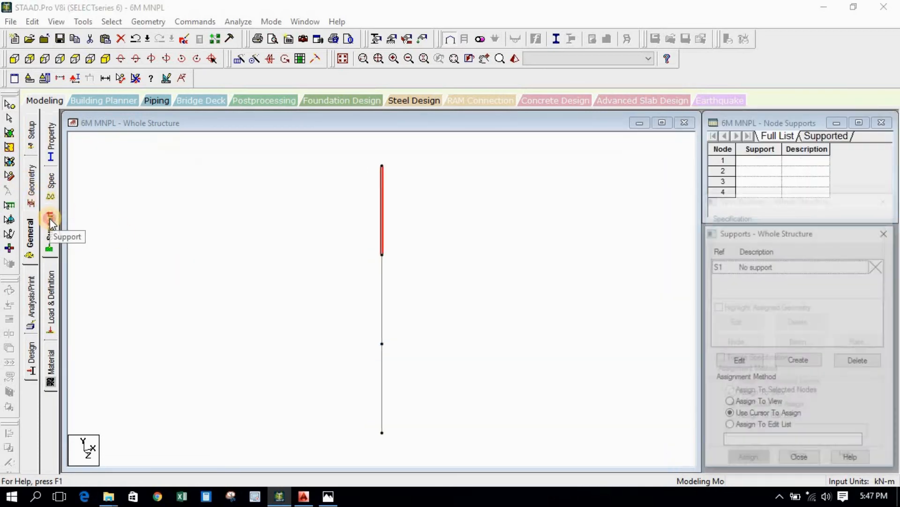
left_click(49, 182)
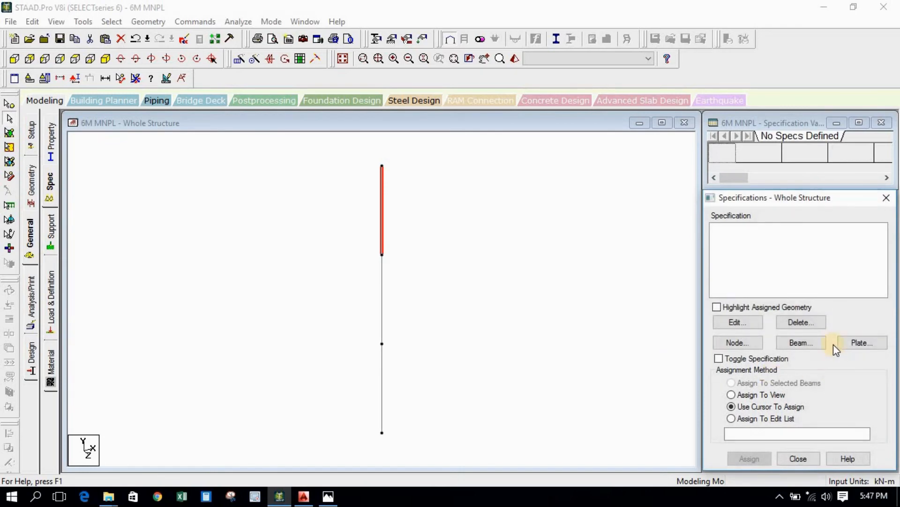
left_click(50, 229)
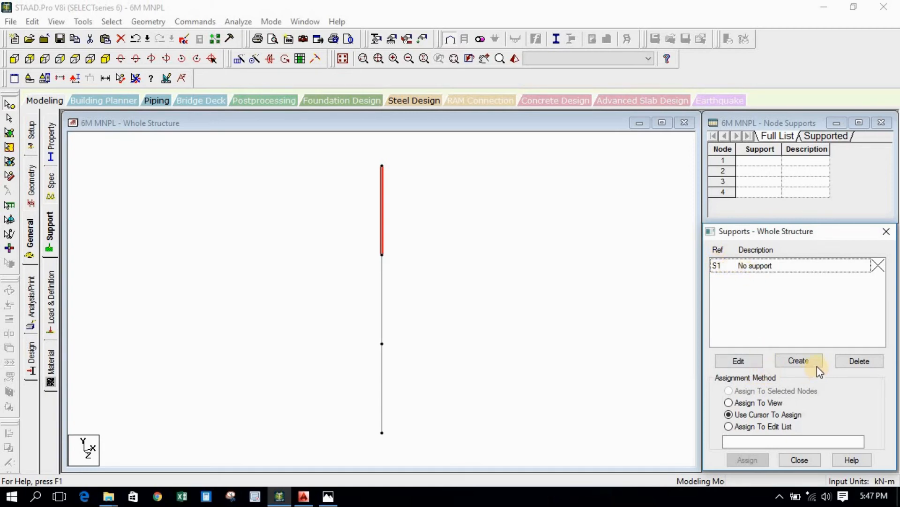
left_click_drag(366, 432, 419, 449)
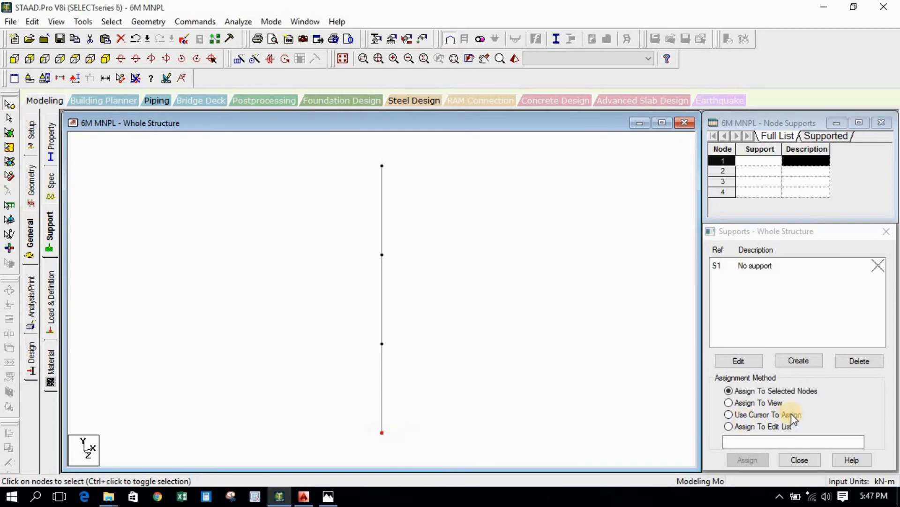
left_click(797, 361)
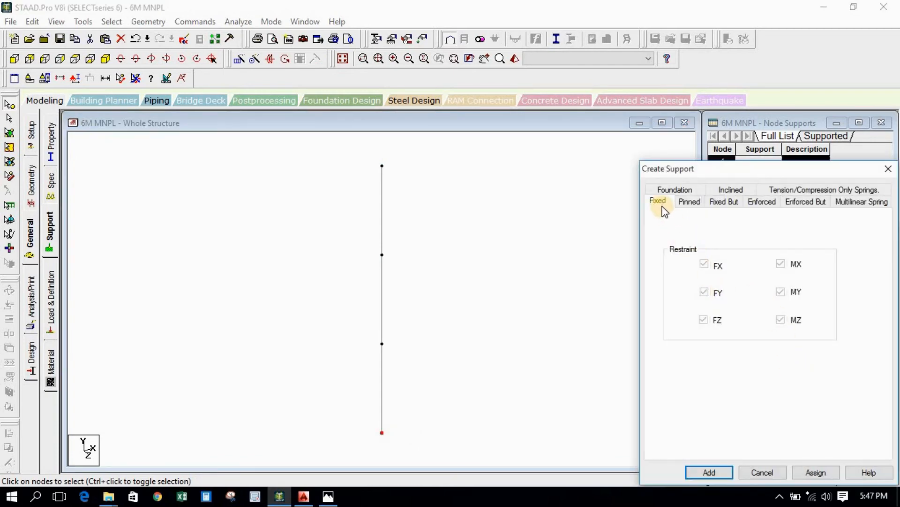
left_click(709, 472)
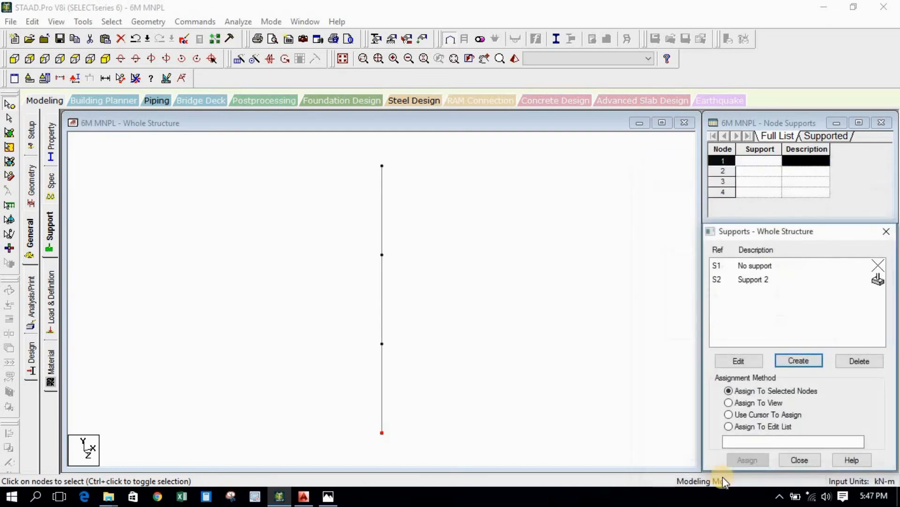
Step: Assign the fixed support to the base node with the Use Cursor To Assign method, and close the support settings
left_click(750, 280)
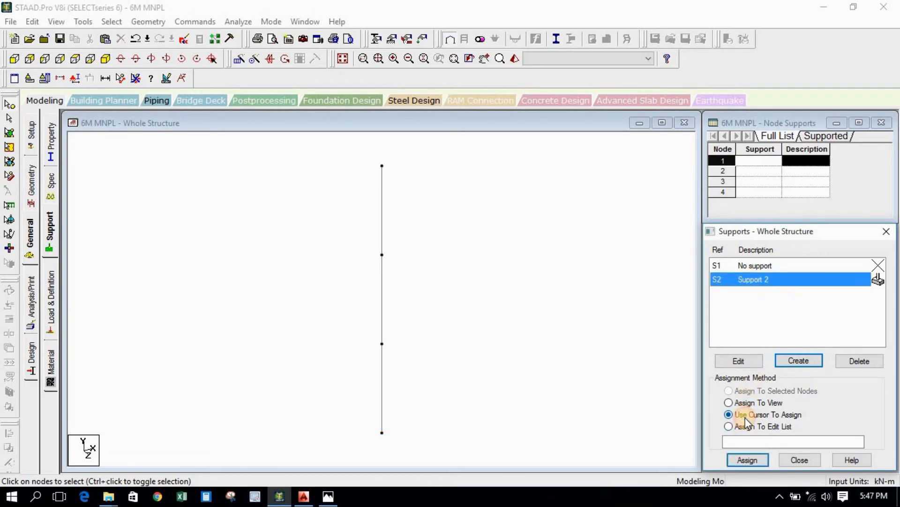
left_click(749, 461)
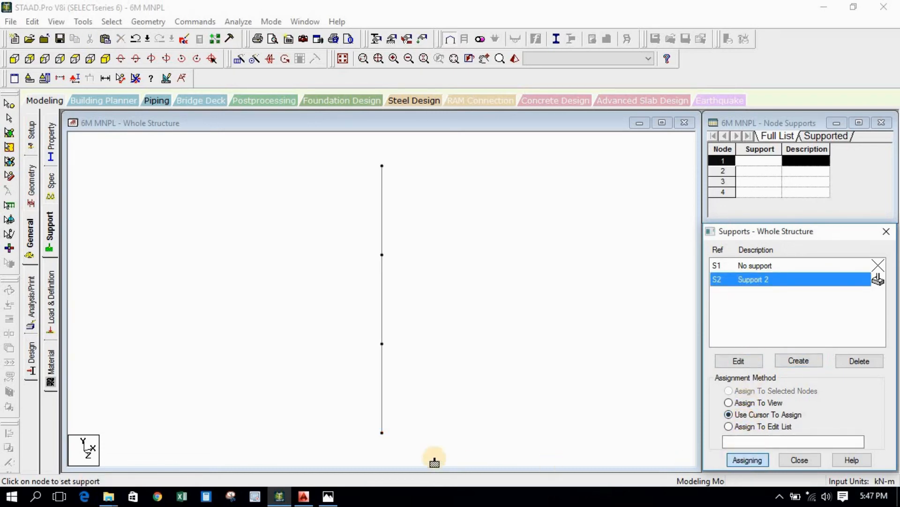
left_click(382, 432)
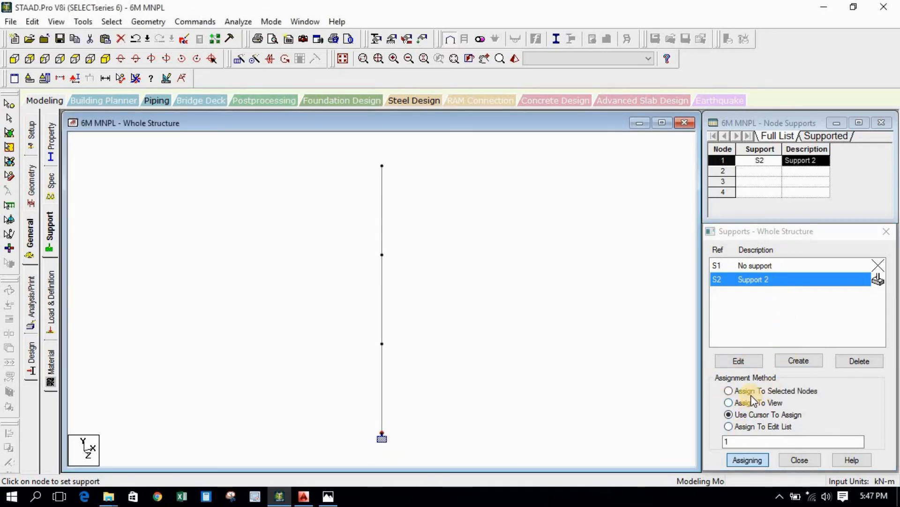
left_click(750, 391)
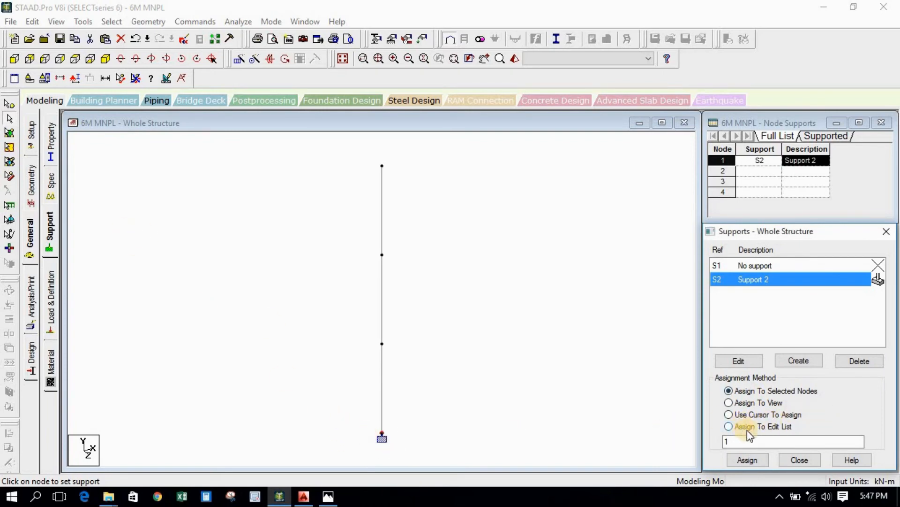
left_click(799, 460)
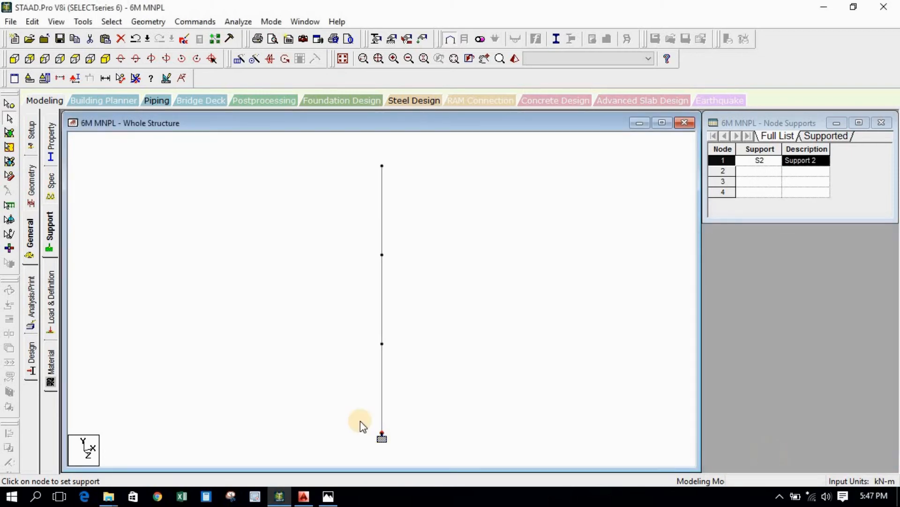
Step: Add primary load case 1 with loading type Dead and the title DL
left_click(52, 302)
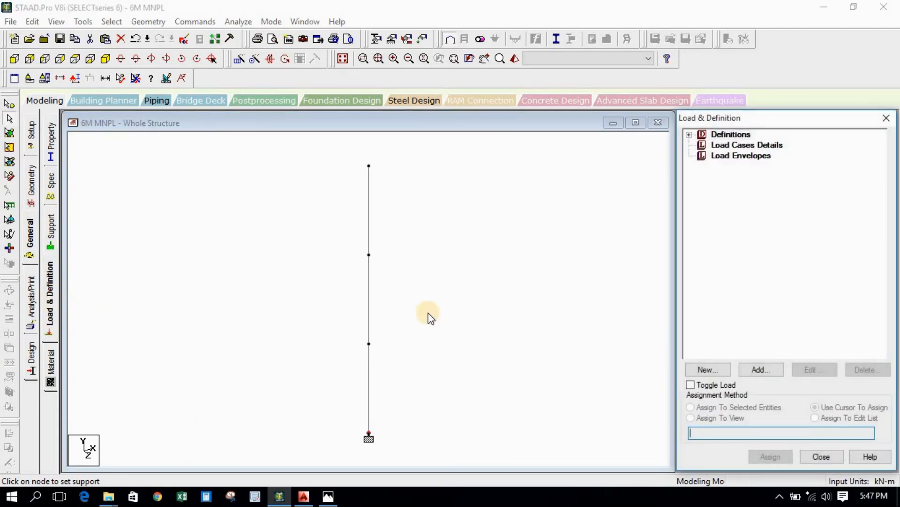
left_click(722, 135)
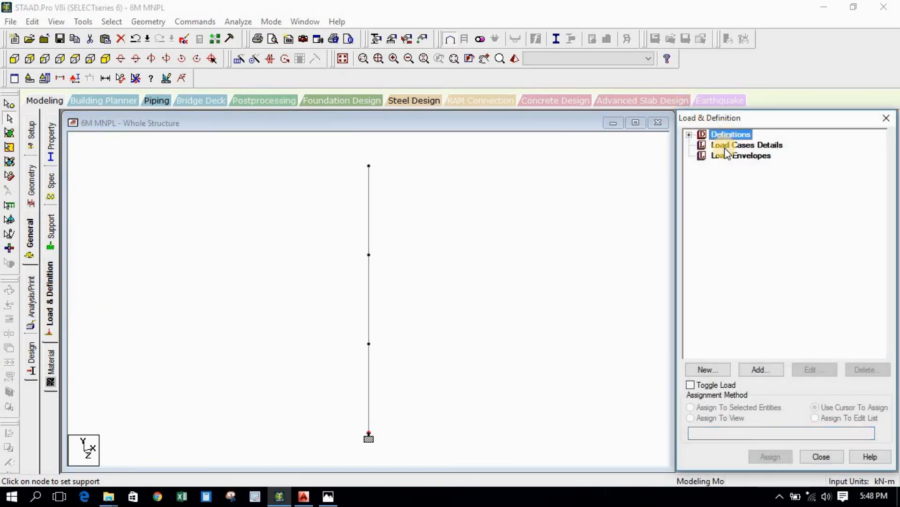
left_click(718, 148)
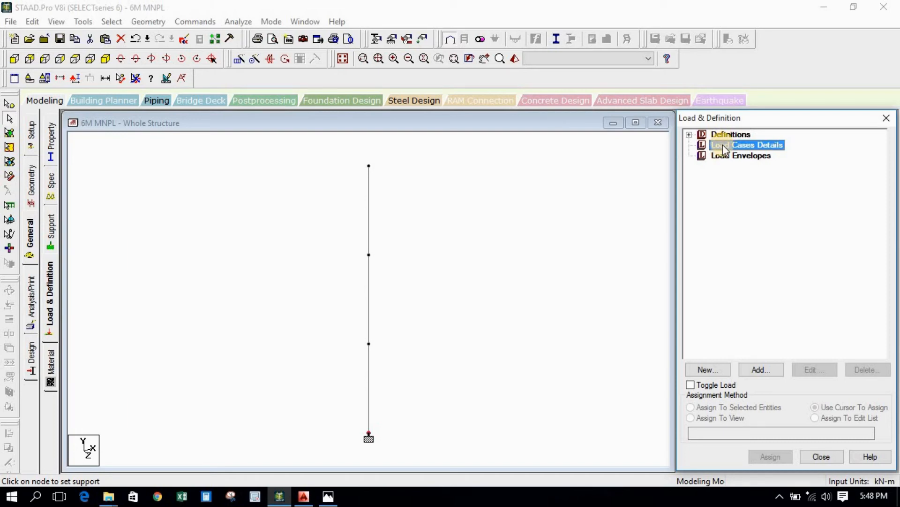
left_click(755, 369)
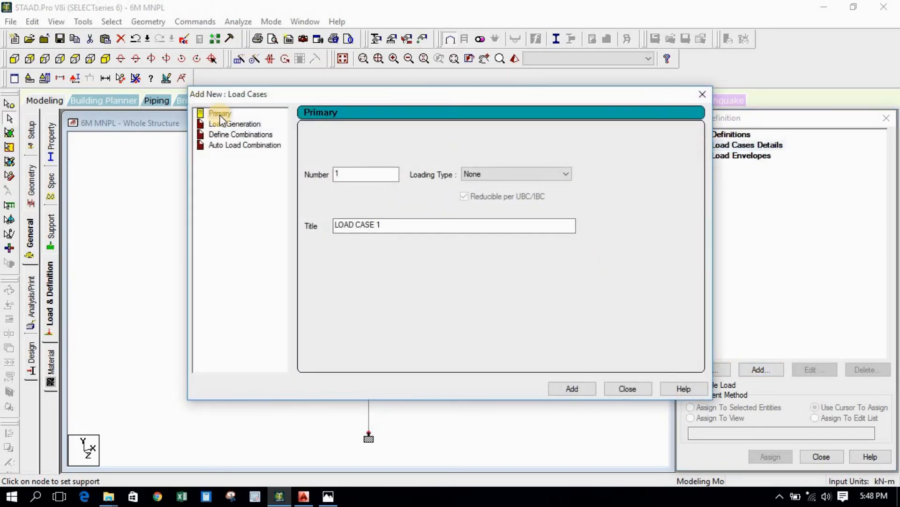
left_click(353, 176)
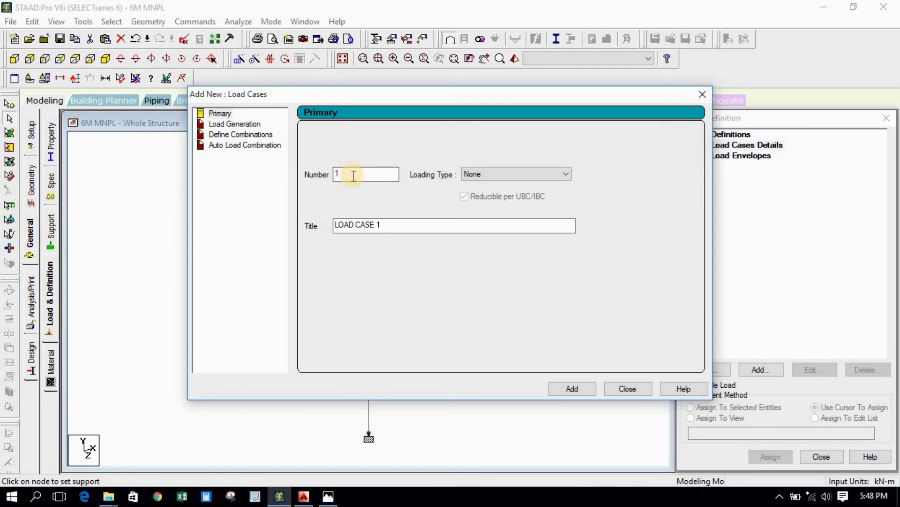
left_click(505, 174)
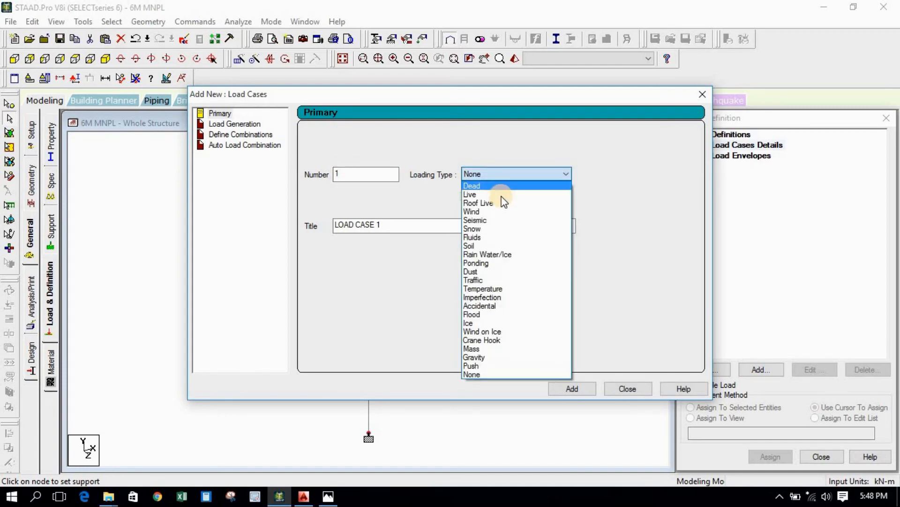
left_click(477, 186)
left_click_drag(392, 225, 294, 218)
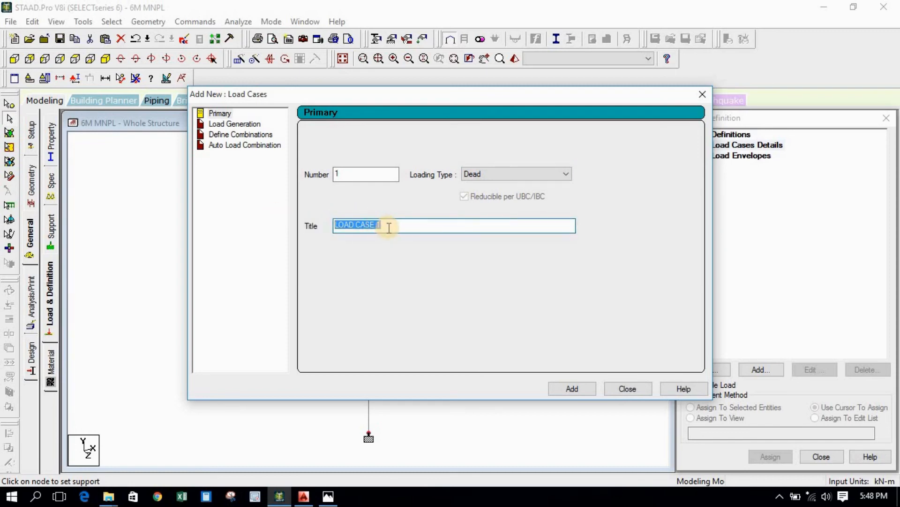
type("DL")
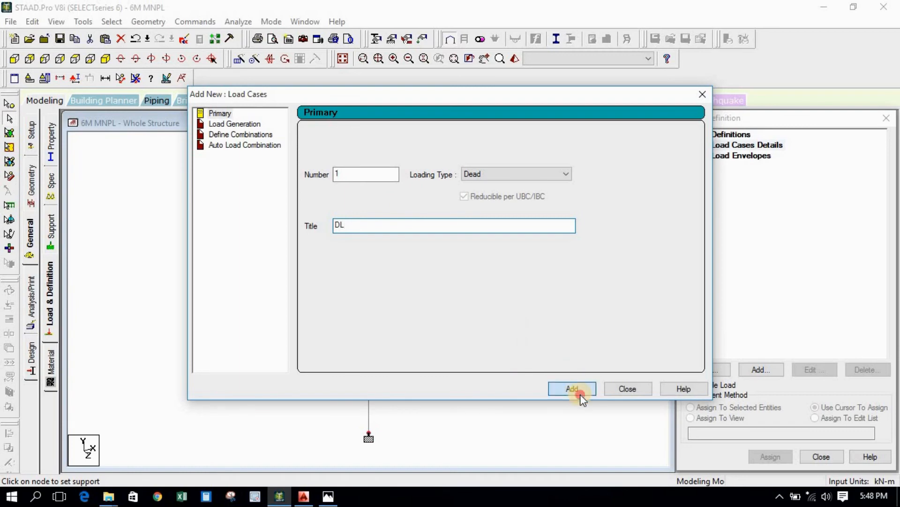
left_click(581, 392)
left_click(630, 387)
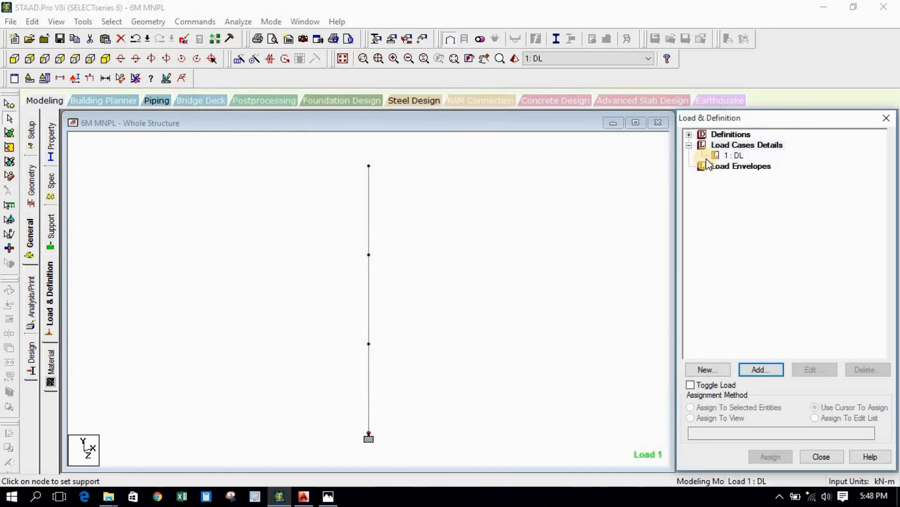
Step: Start a selfweight load item in the Y direction for load case DL
left_click(736, 156)
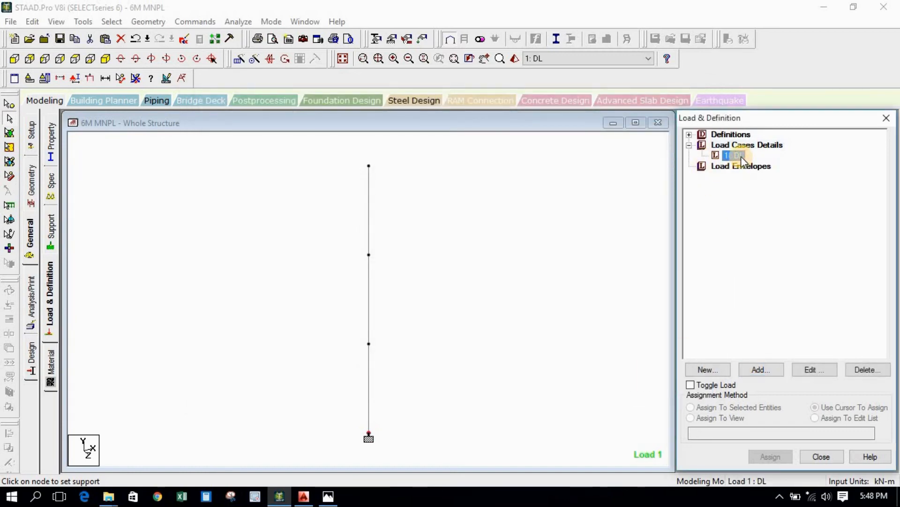
left_click(757, 371)
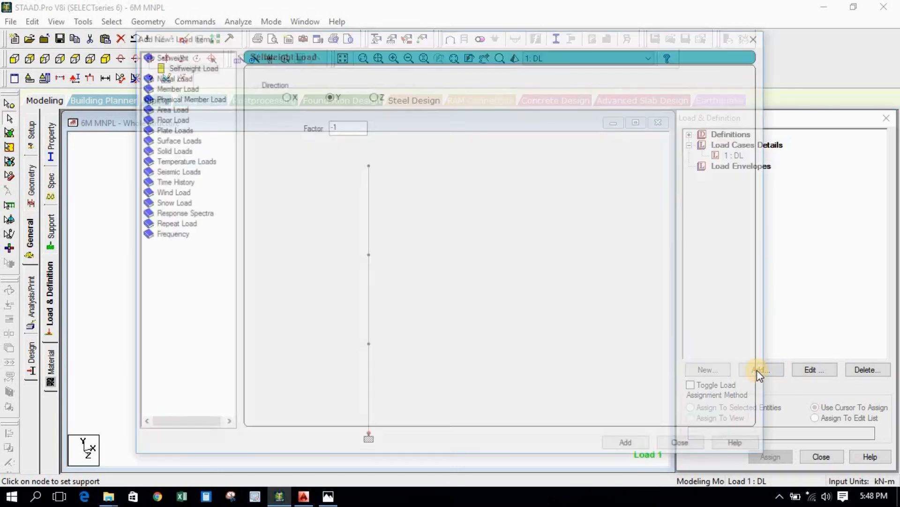
left_click(173, 66)
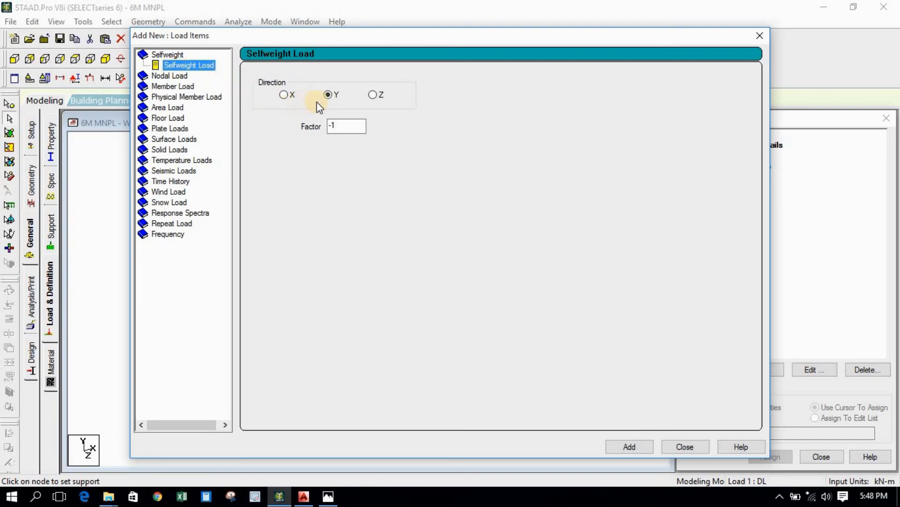
left_click(331, 95)
left_click(338, 126)
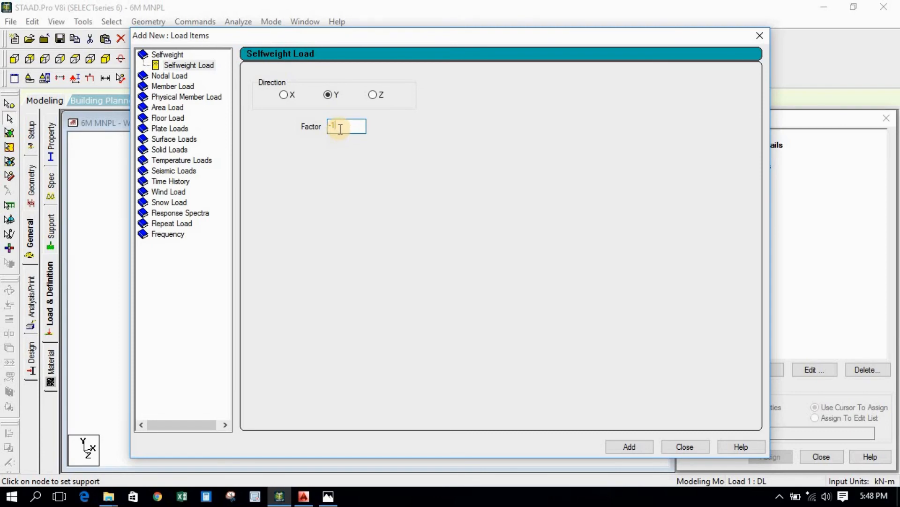
Step: Look at the monopole picture in Photos, return to STAAD.Pro and let Auto Save save the file
left_click(329, 493)
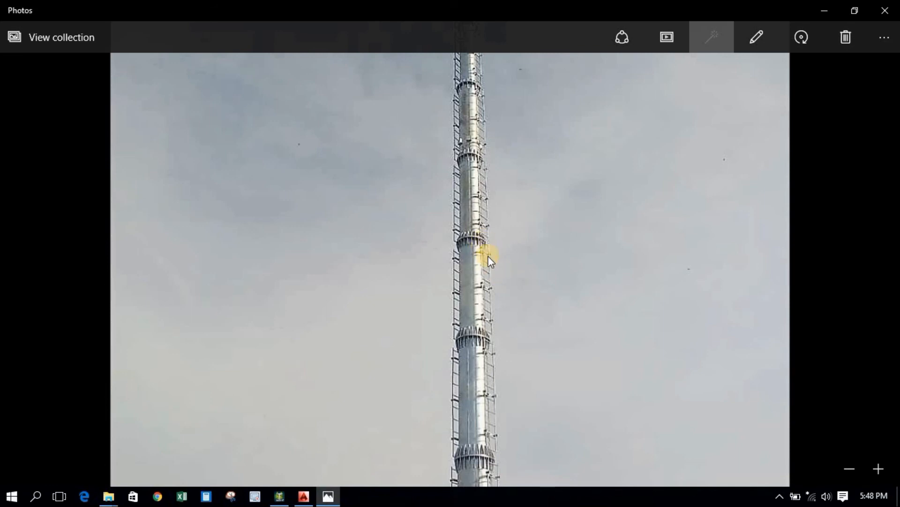
left_click(281, 496)
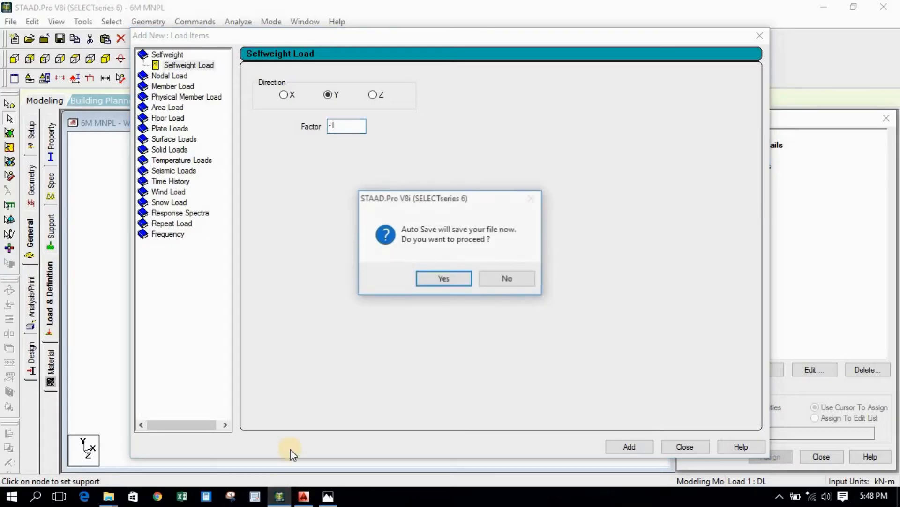
left_click(441, 278)
left_click(354, 265)
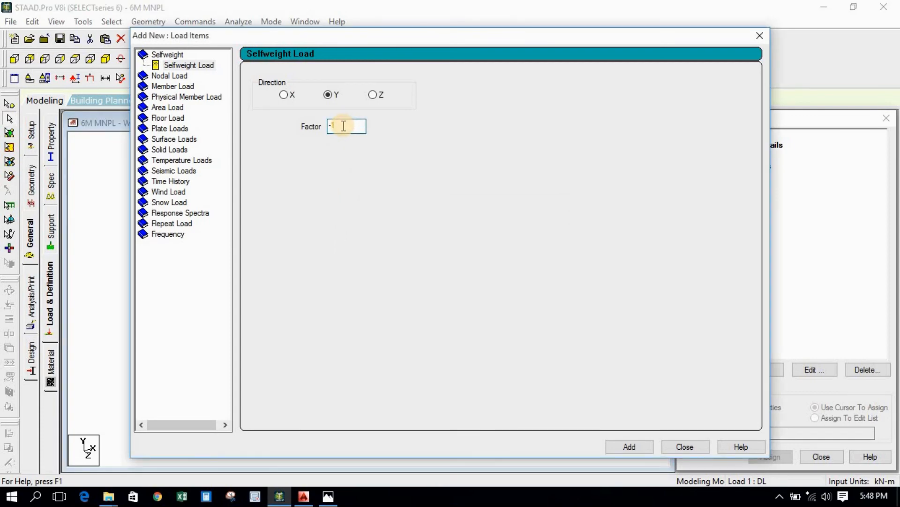
Step: Set the selfweight factor to -1.1 and add the load item to load case DL
left_click(344, 125)
type(".1")
left_click(630, 447)
left_click(674, 448)
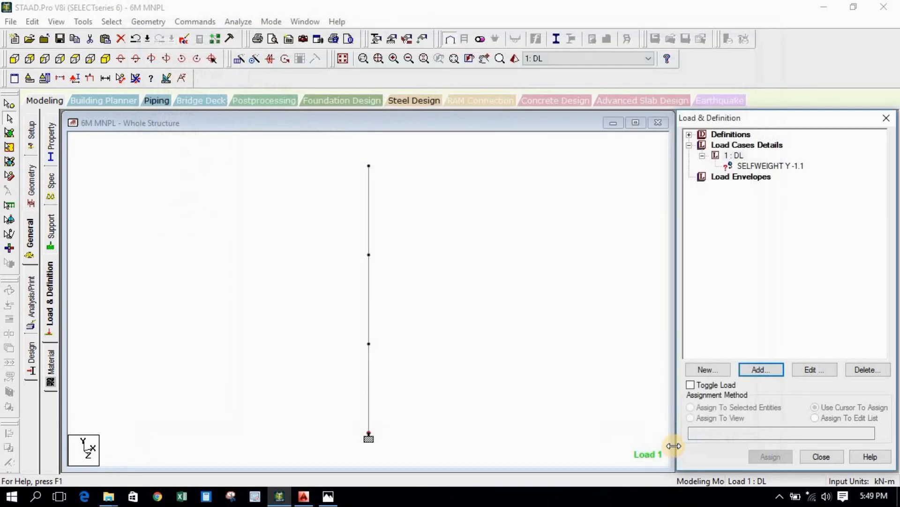
Step: Assign the SELFWEIGHT Y -1.1 load of load case DL to all members in the view using Assign To View
left_click(765, 168)
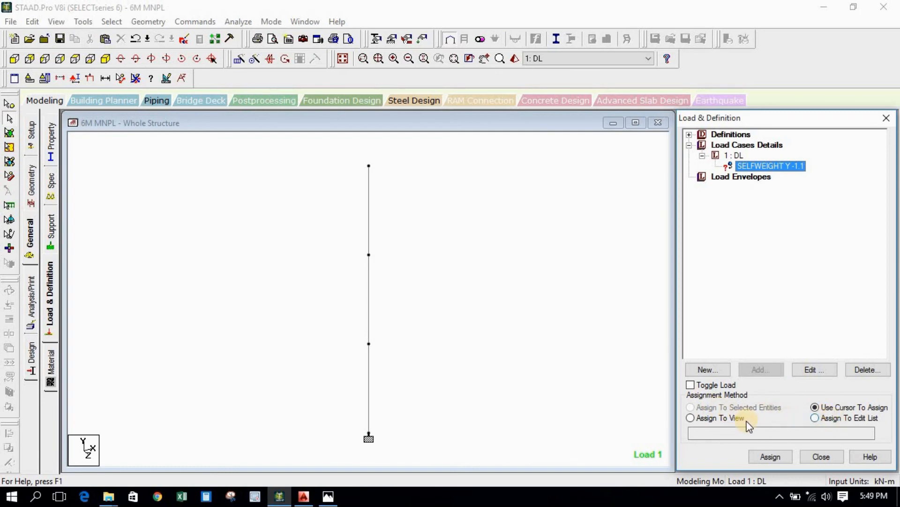
left_click(709, 419)
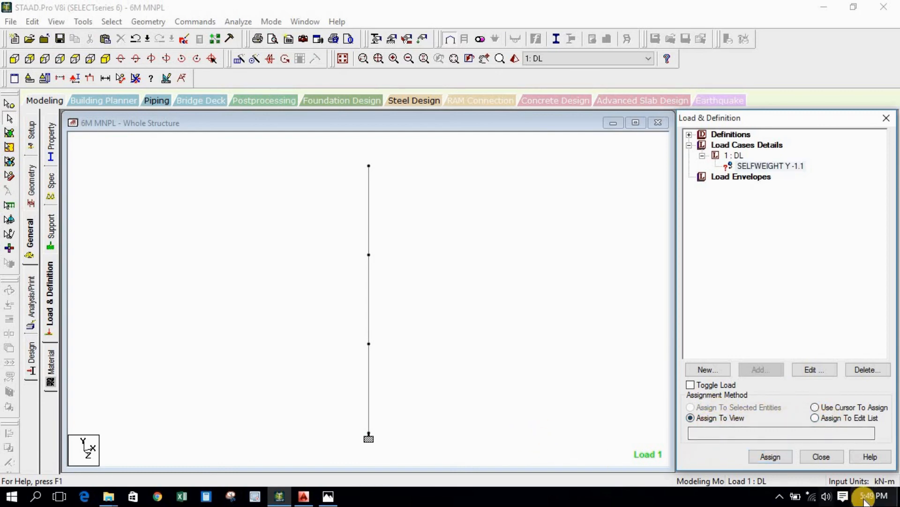
left_click(768, 458)
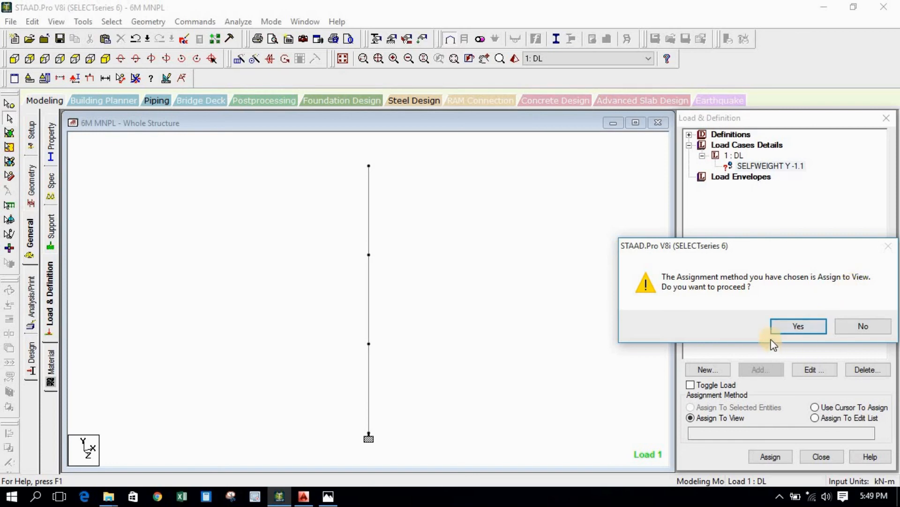
left_click(792, 328)
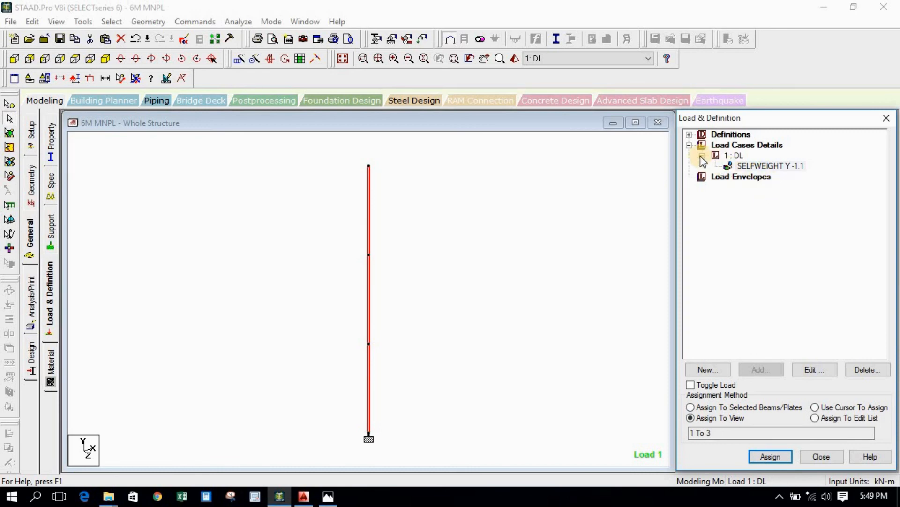
left_click(745, 164)
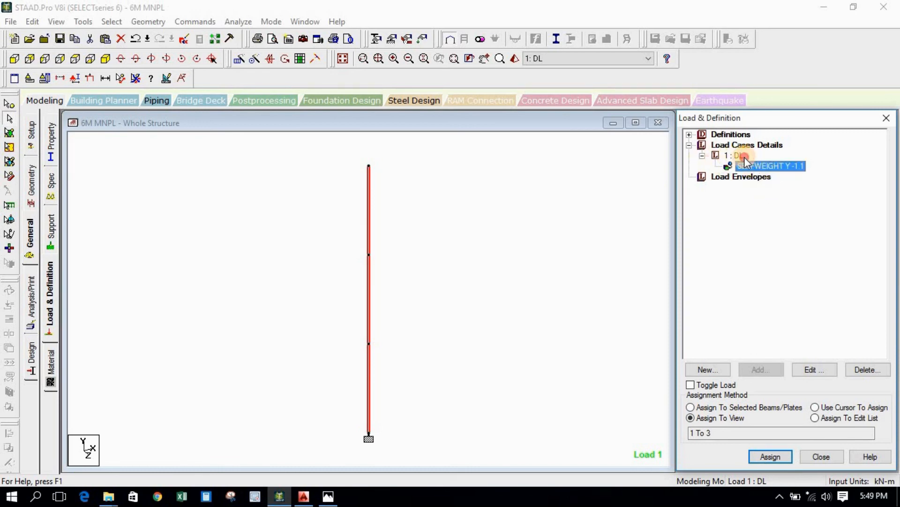
Step: Open the new load items for load case DL, view the Nodal Load and Member Load forms, and uncover the monopole model
left_click(735, 154)
left_click(761, 369)
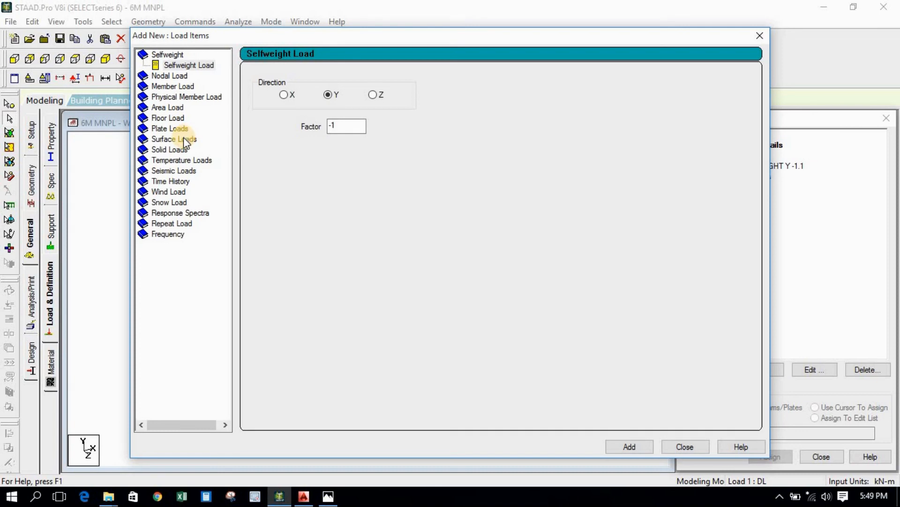
left_click(156, 76)
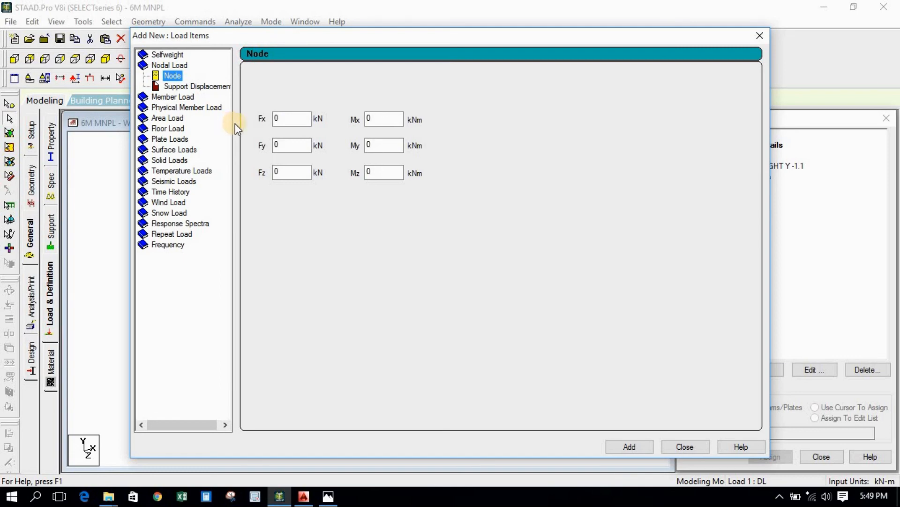
left_click(170, 97)
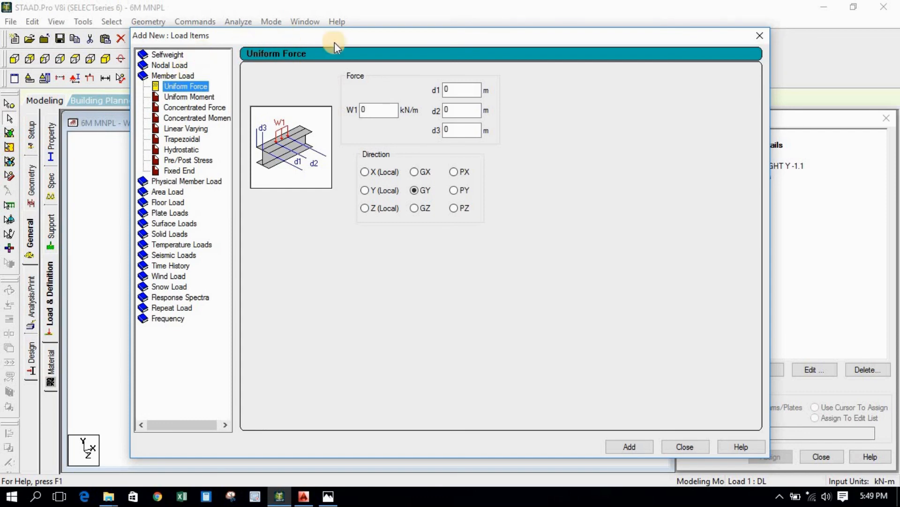
left_click_drag(339, 40, 648, 286)
left_click(372, 186)
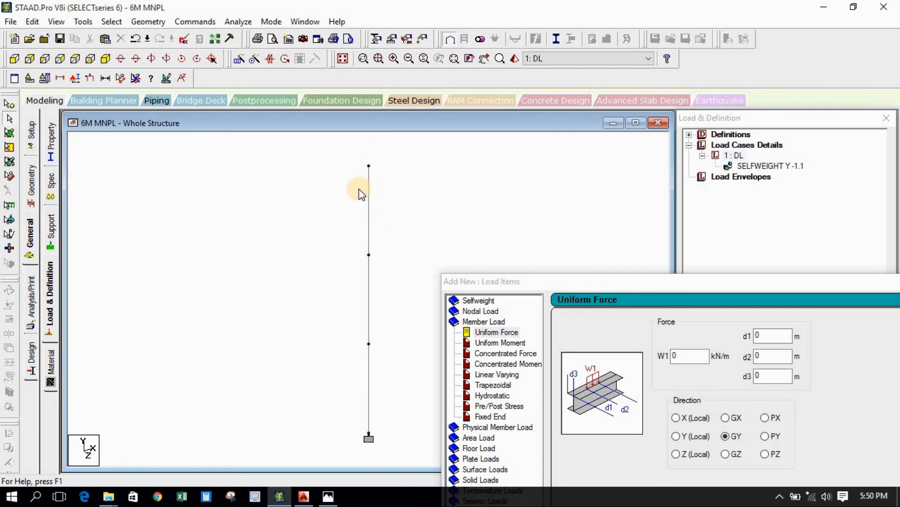
Step: Clear the existing node-to-node dimensions and measure the monopole's top segment between its two end nodes
left_click(121, 78)
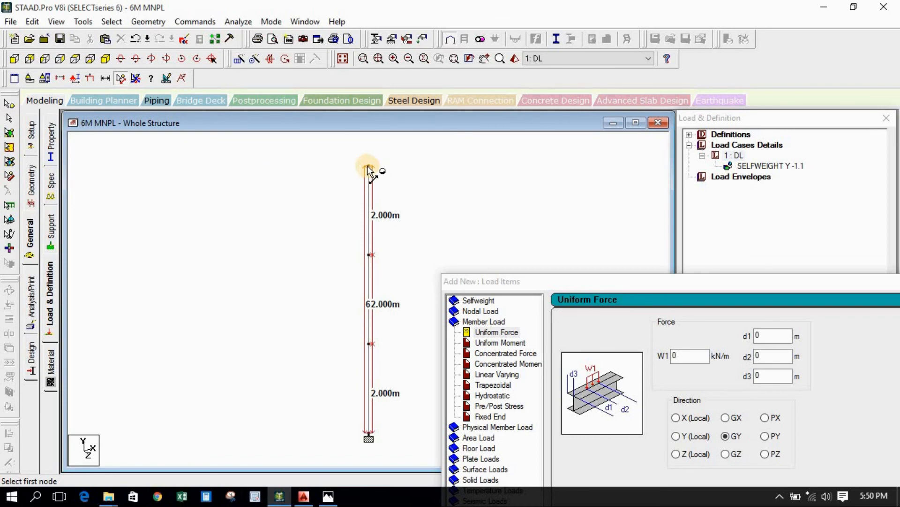
left_click(137, 78)
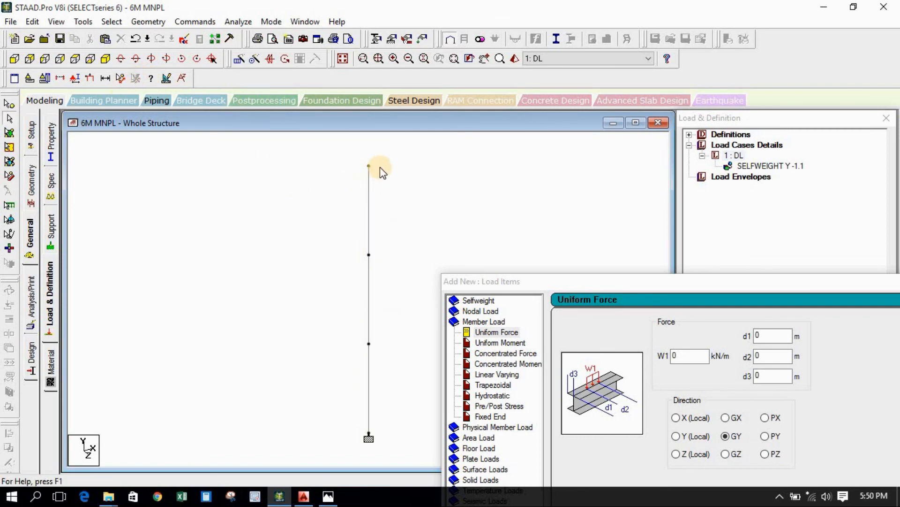
left_click(120, 78)
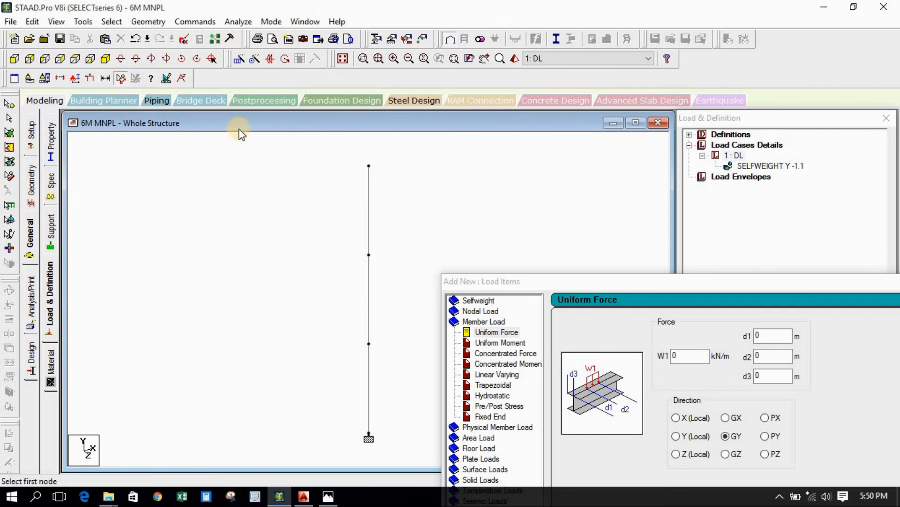
left_click(369, 166)
left_click(369, 255)
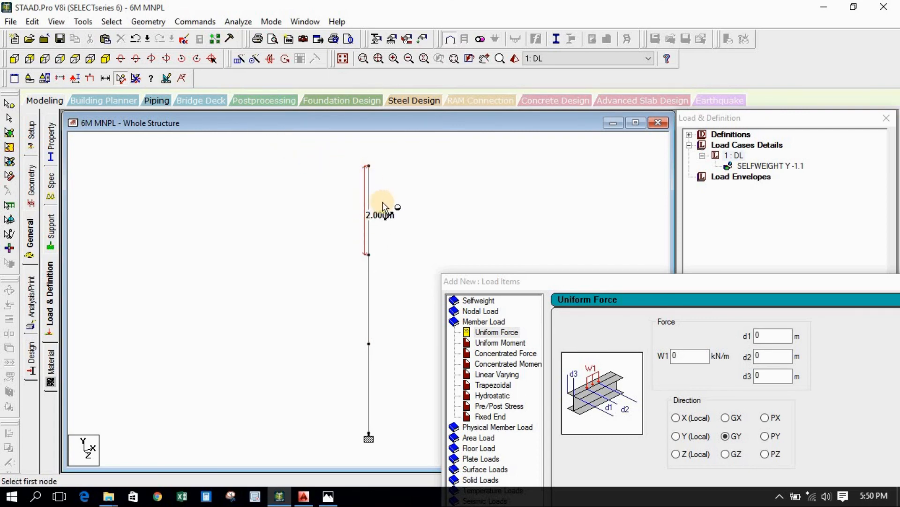
Step: Examine the Member Load types one after another, from Uniform Force through Concentrated Force and Trapezoidal to Fixed End
left_click_drag(617, 280, 257, 66)
double_click(123, 108)
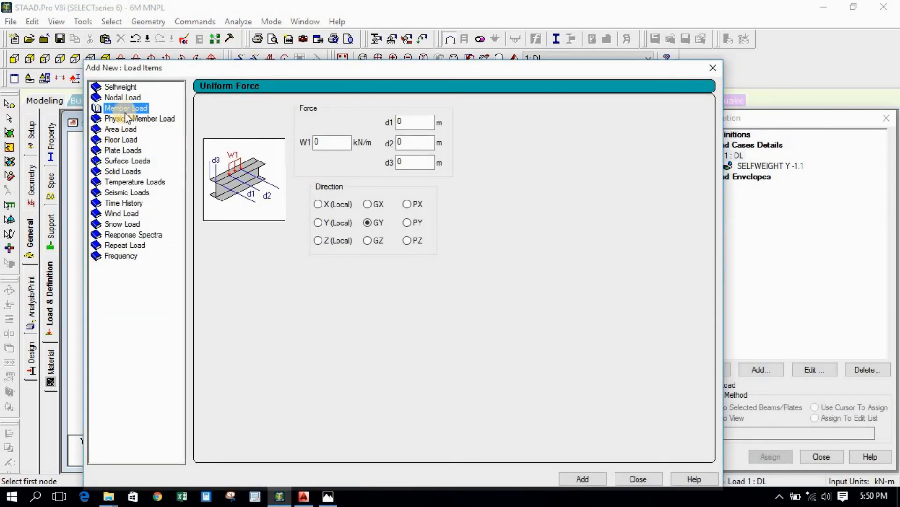
double_click(125, 108)
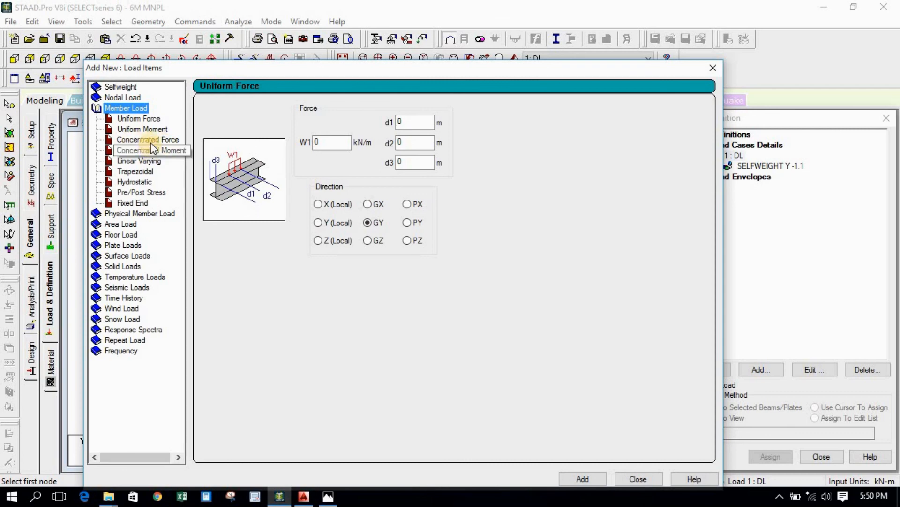
left_click(138, 119)
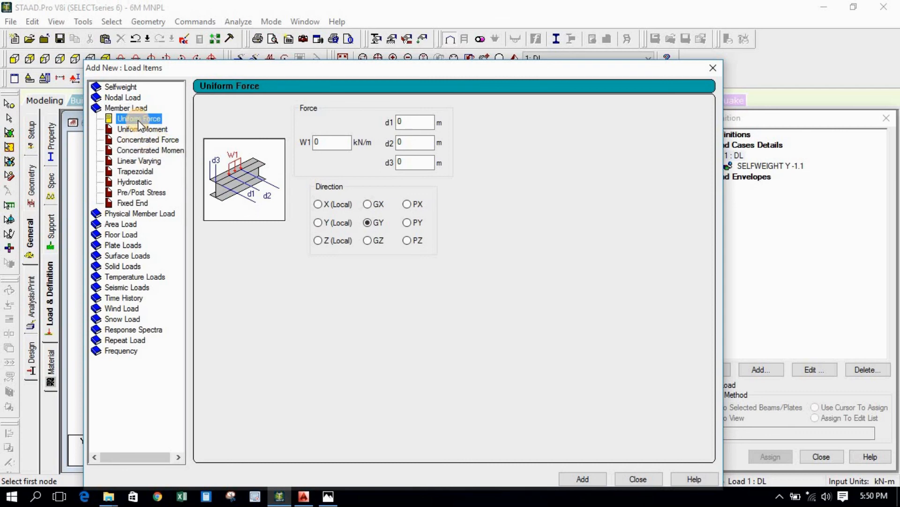
left_click(245, 183)
left_click(139, 130)
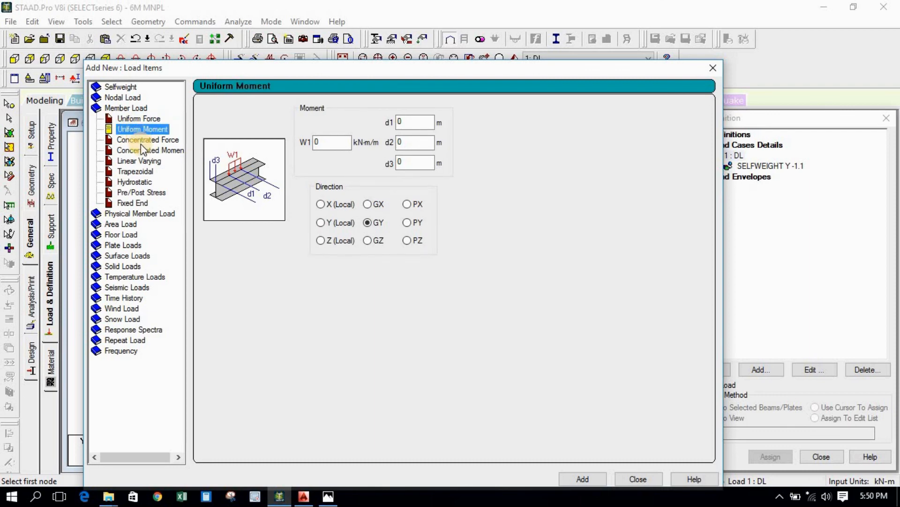
left_click(142, 140)
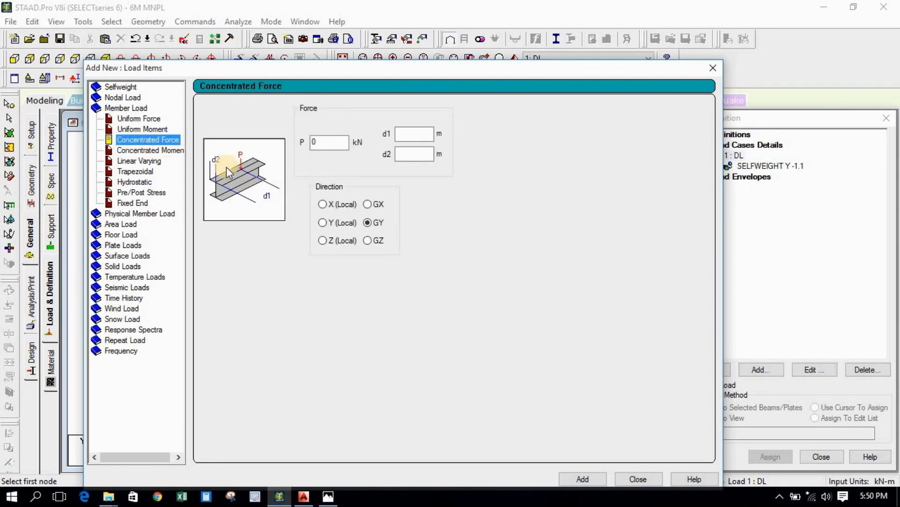
left_click(141, 150)
left_click(143, 161)
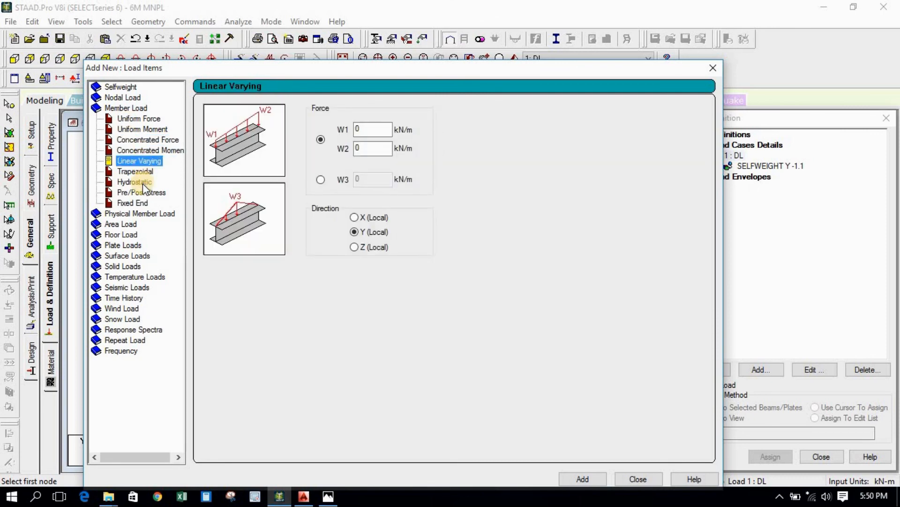
left_click(141, 172)
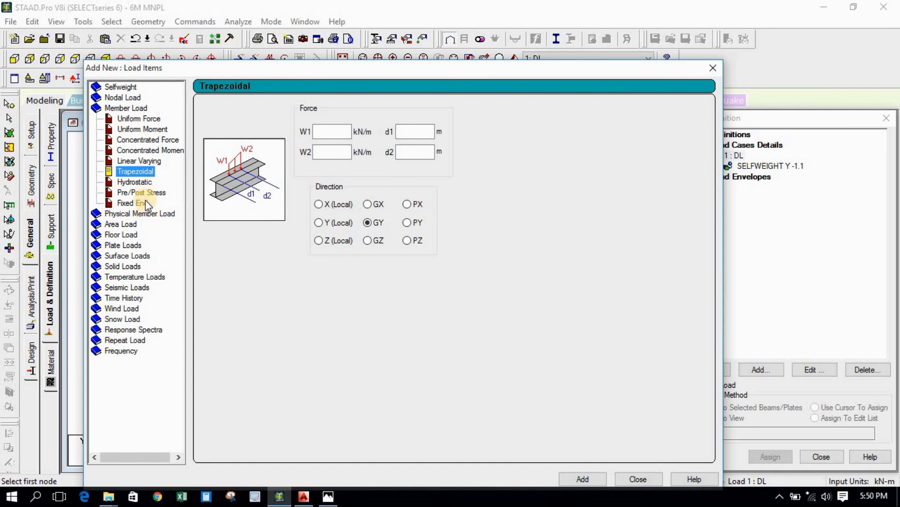
left_click(135, 183)
left_click(137, 193)
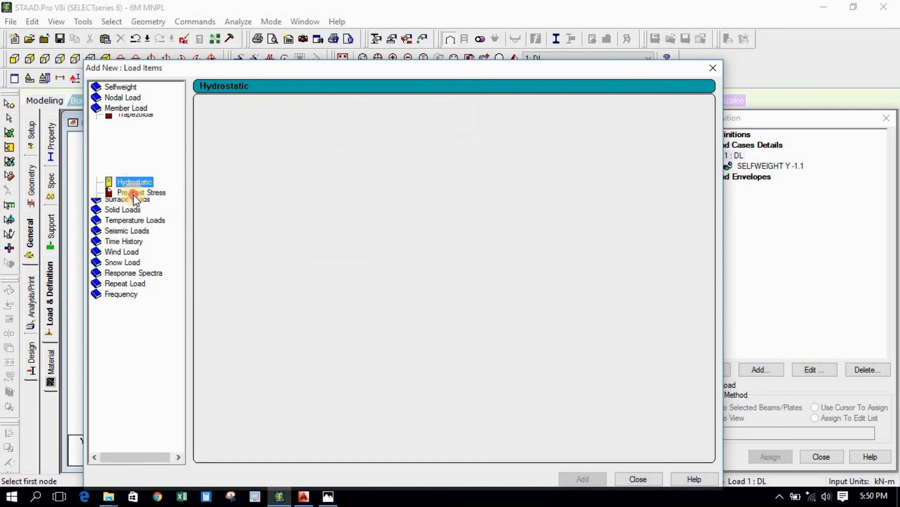
left_click(133, 204)
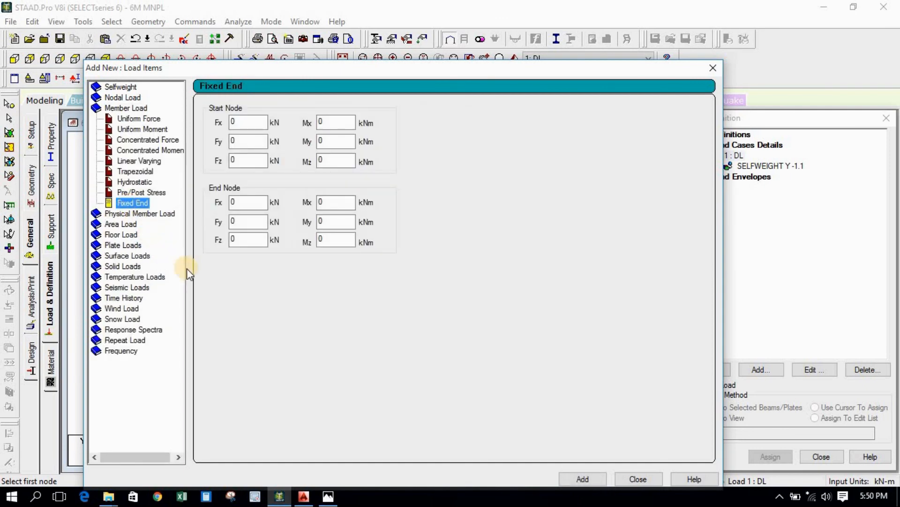
Step: Examine the physical member, area, floor, plate, surface and solid load types, and close the load items without adding any
left_click(116, 215)
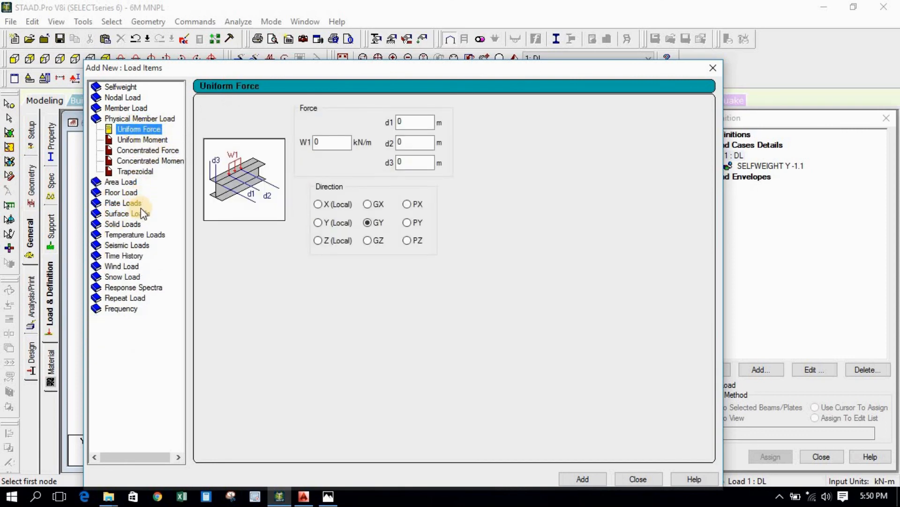
left_click(121, 182)
left_click(115, 150)
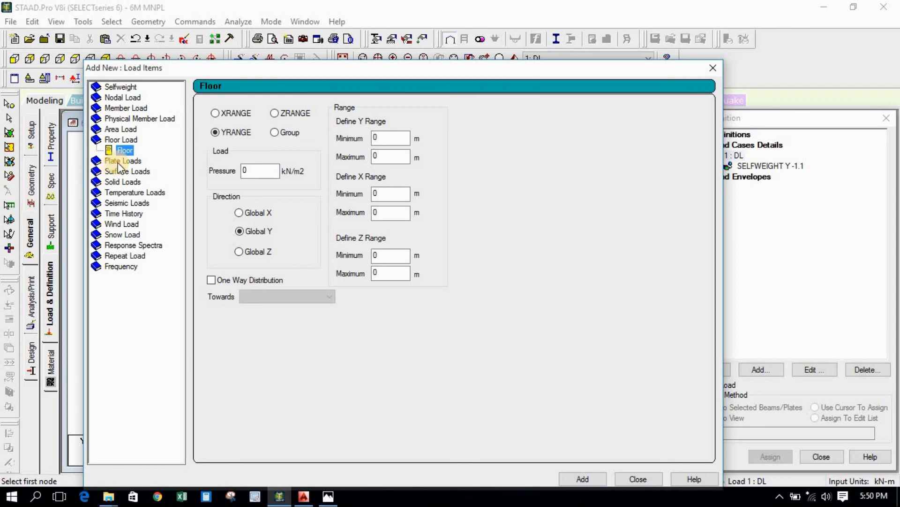
left_click(123, 161)
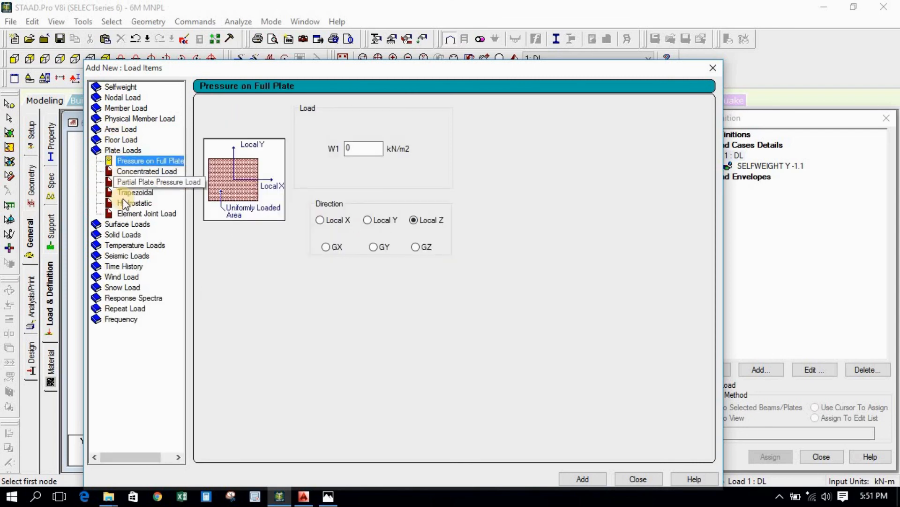
left_click(115, 225)
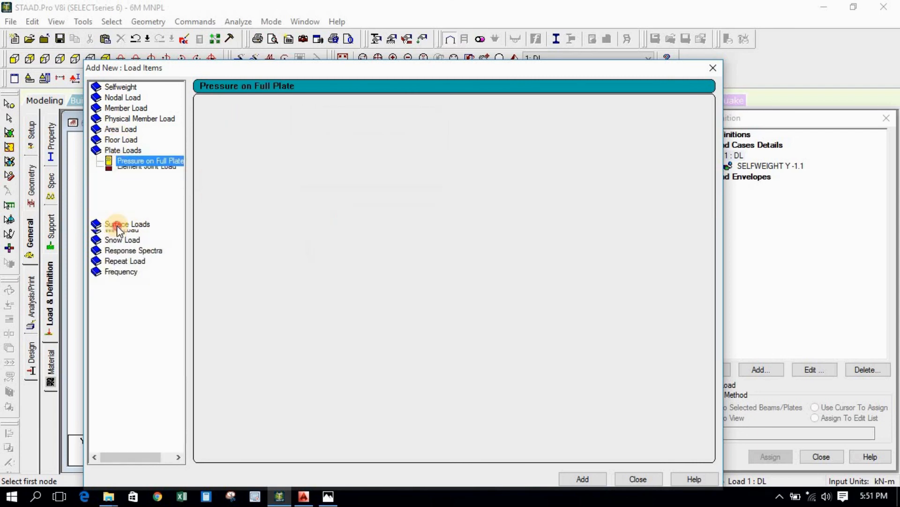
left_click(115, 225)
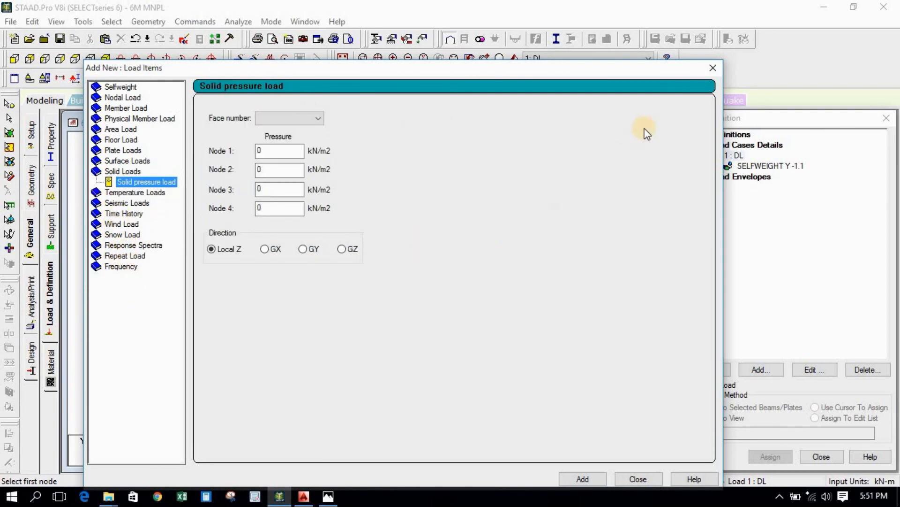
left_click(712, 69)
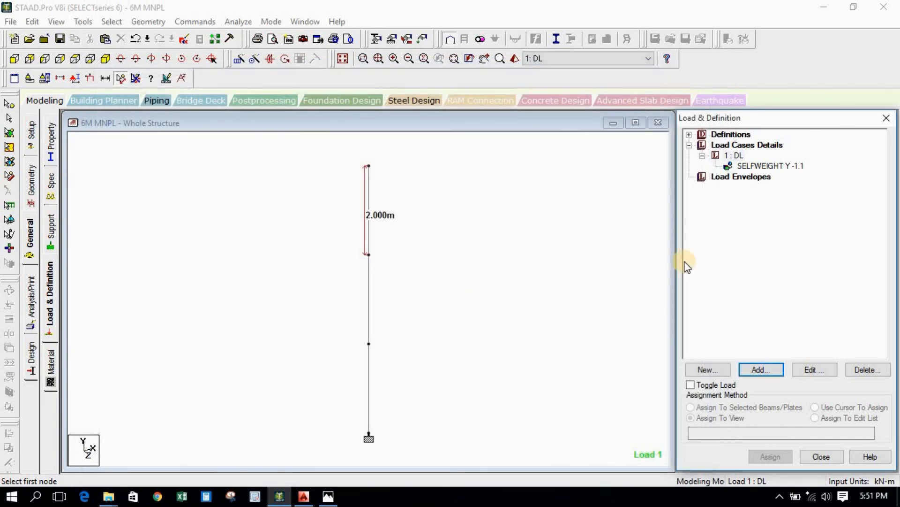